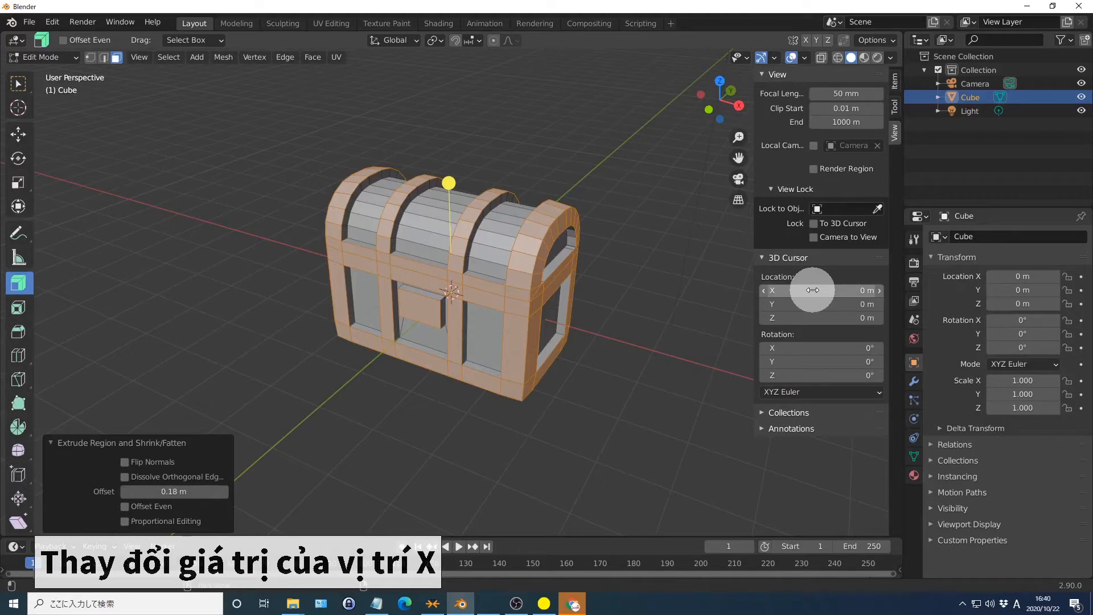
# Set the 3D cursor location to X 0 m, Y -1.3 m and Z 0.33 m, and hide the sidebar
pyautogui.click(812, 290)
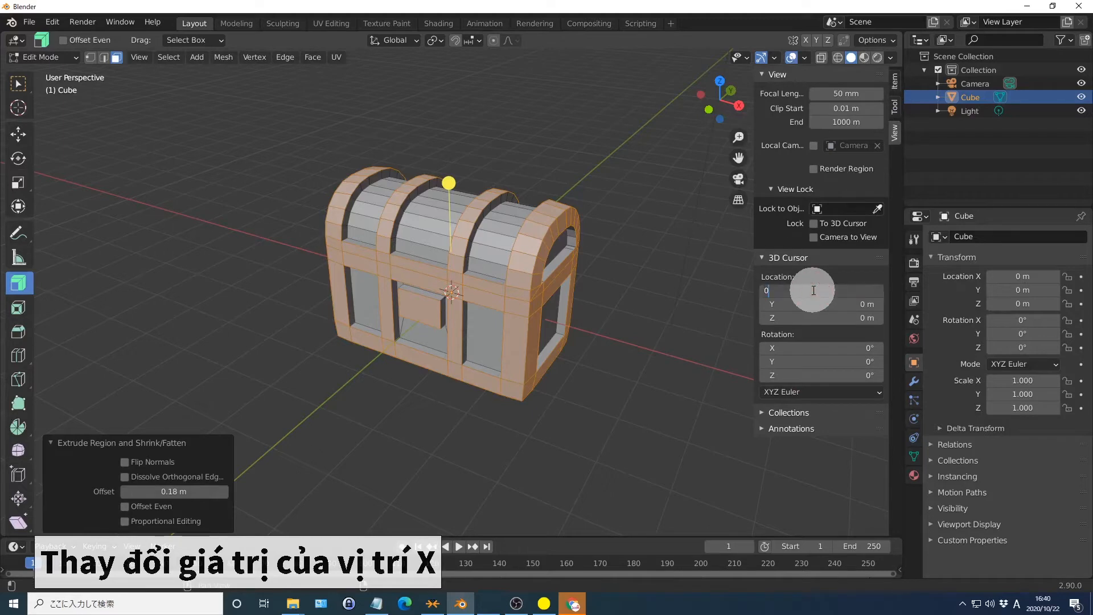
pyautogui.press('Return')
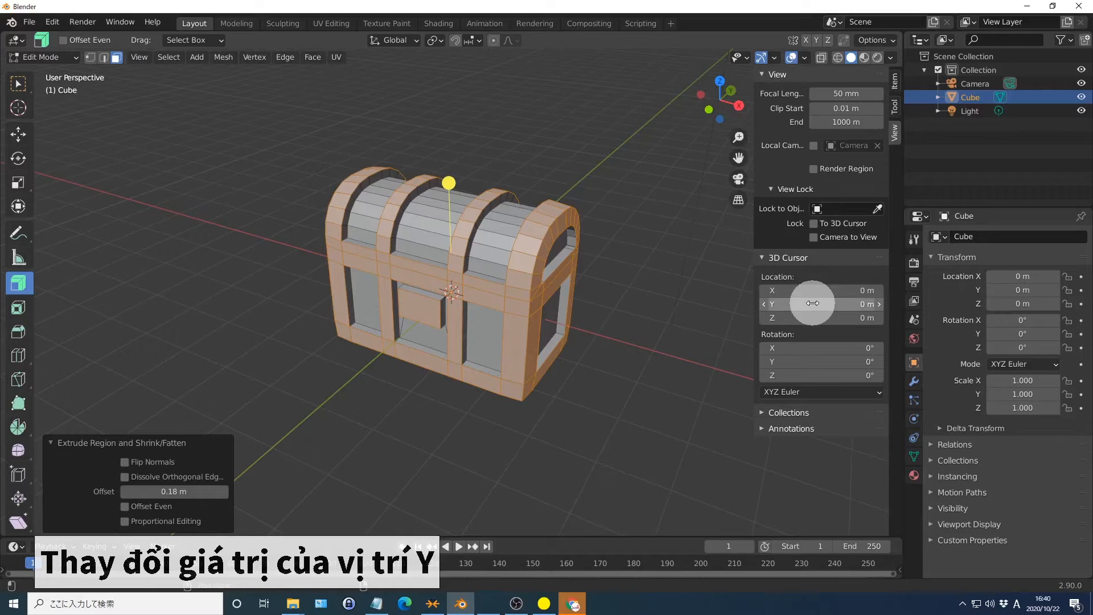
pyautogui.click(812, 304)
pyautogui.write('-1.3')
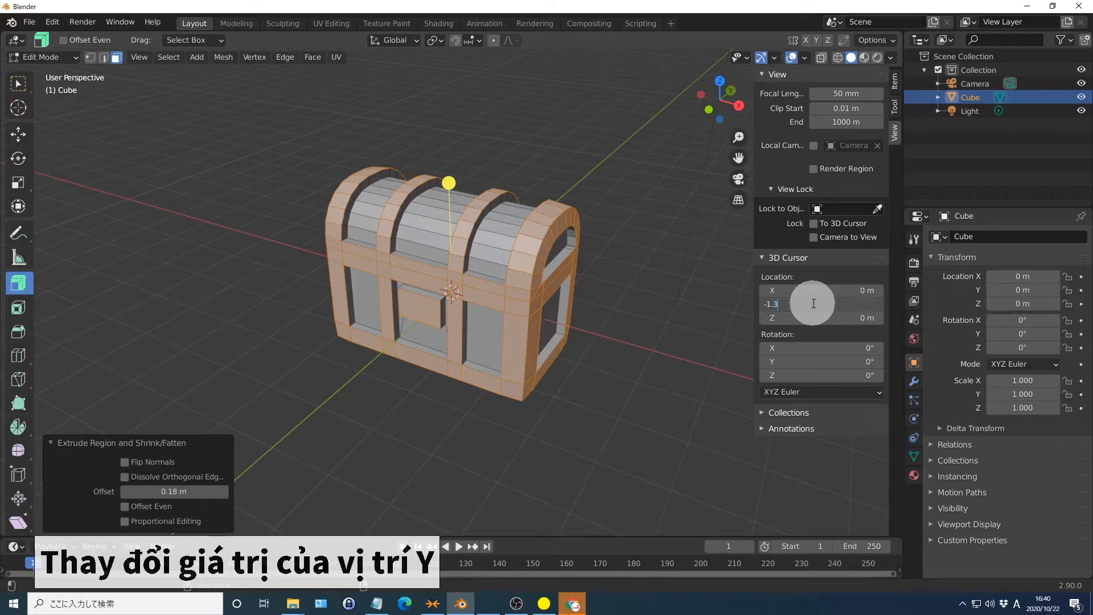
pyautogui.press('Return')
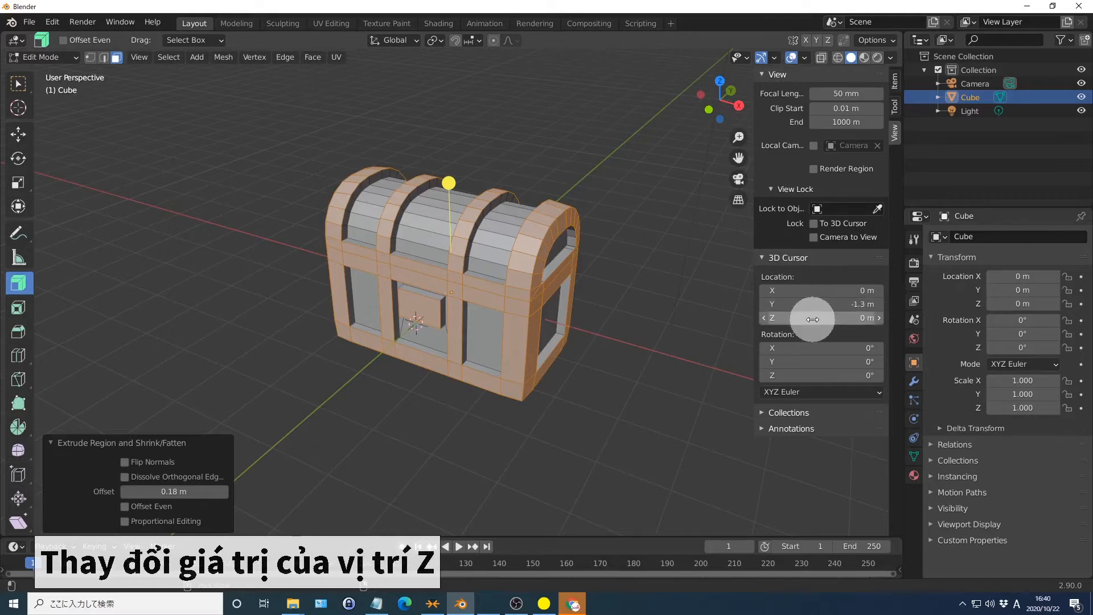
pyautogui.click(813, 319)
pyautogui.write('0.33')
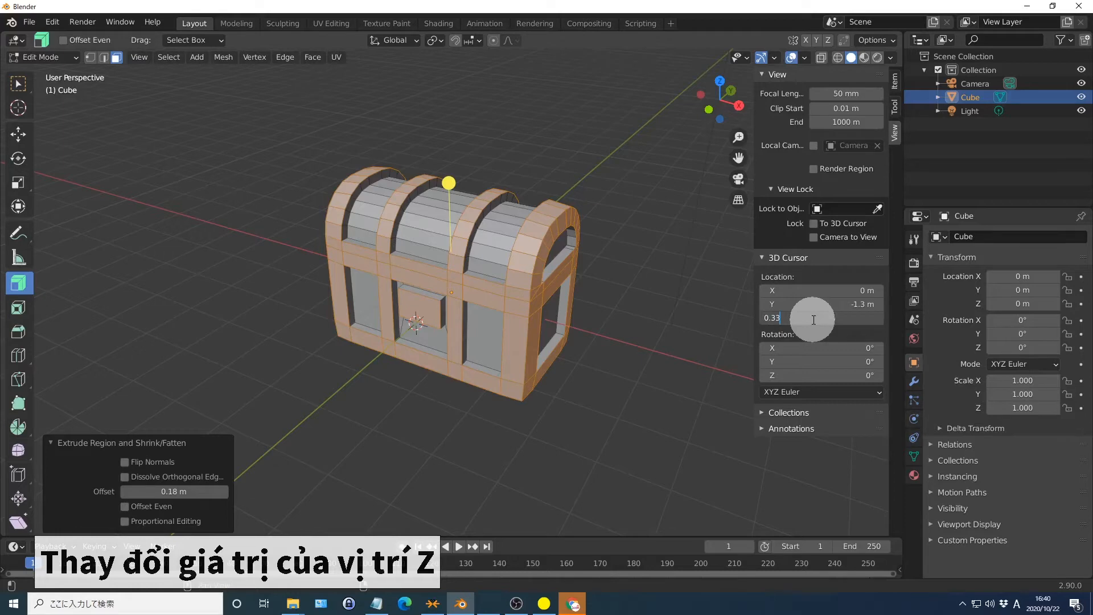
pyautogui.press('Return')
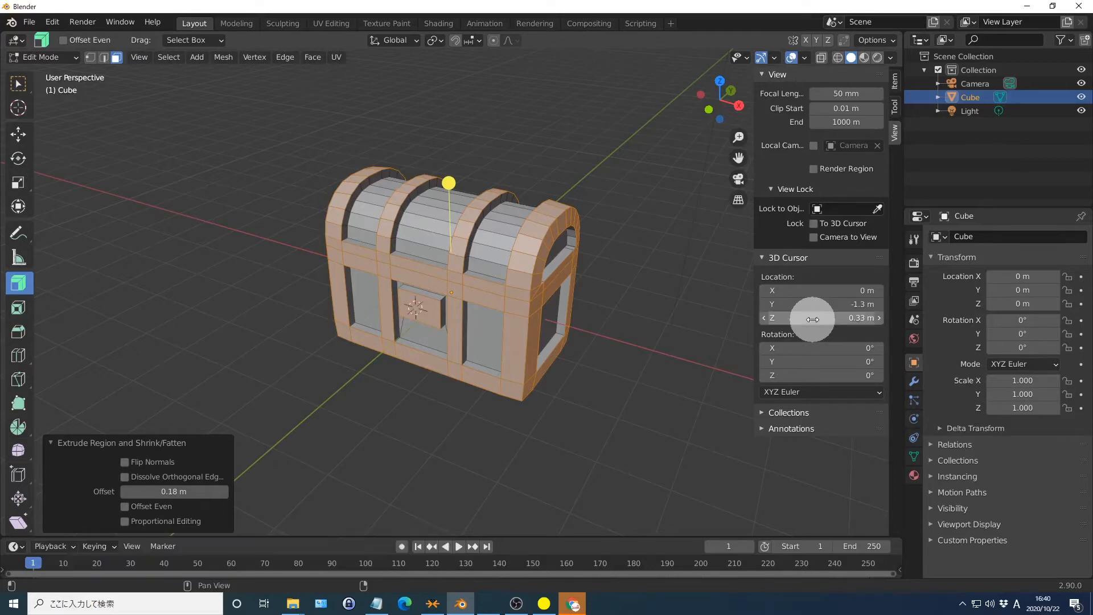
pyautogui.press('n')
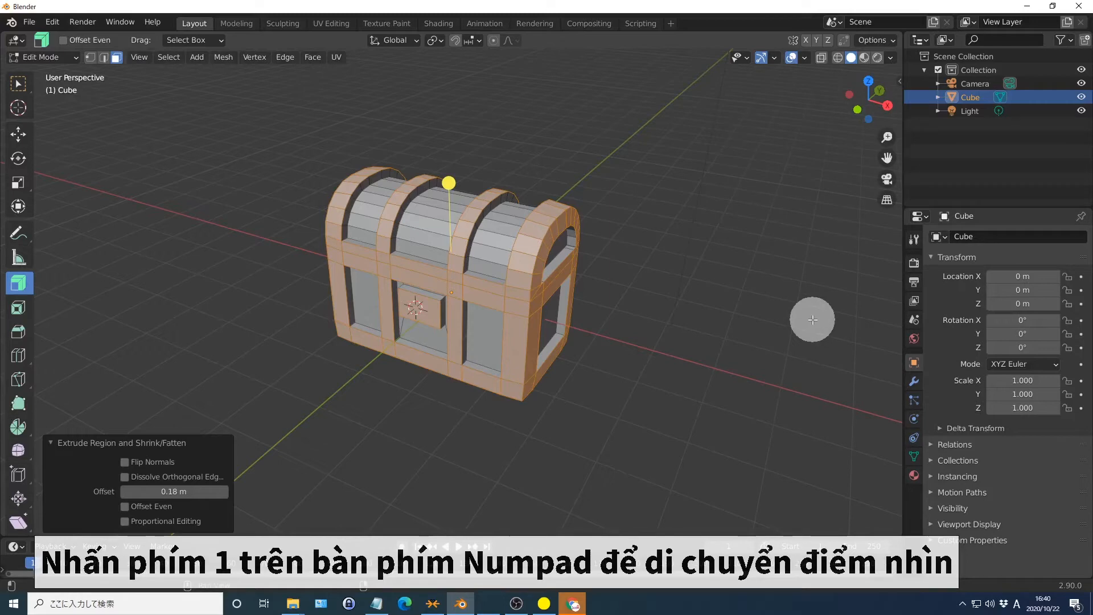
# Add a mesh circle at the 3D cursor on the chest's front lock plate, working in front orthographic view
pyautogui.press('KP_1')
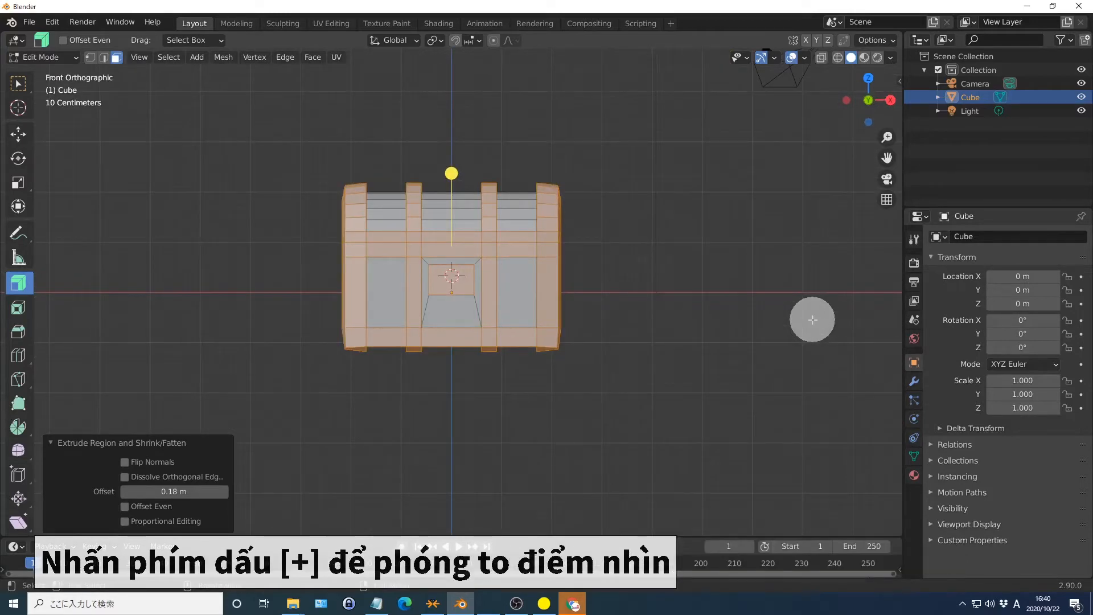
pyautogui.press('KP_Add')
pyautogui.press('KP_Add')
pyautogui.press('KP_Add')
pyautogui.press('KP_Add')
pyautogui.press('KP_Add')
pyautogui.press('KP_Add')
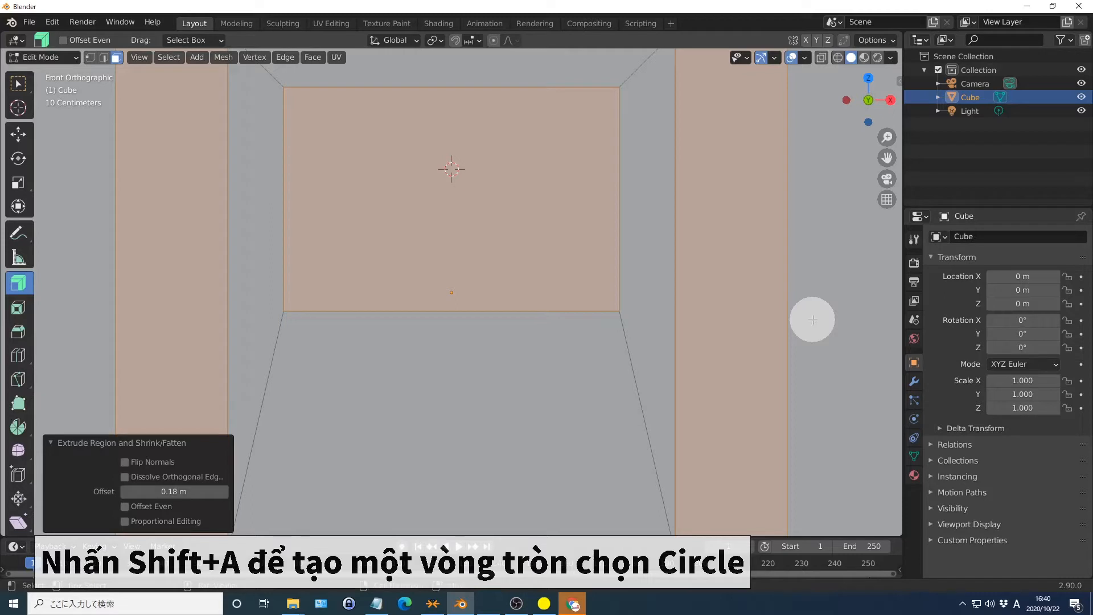
pyautogui.hotkey('shift', 'a')
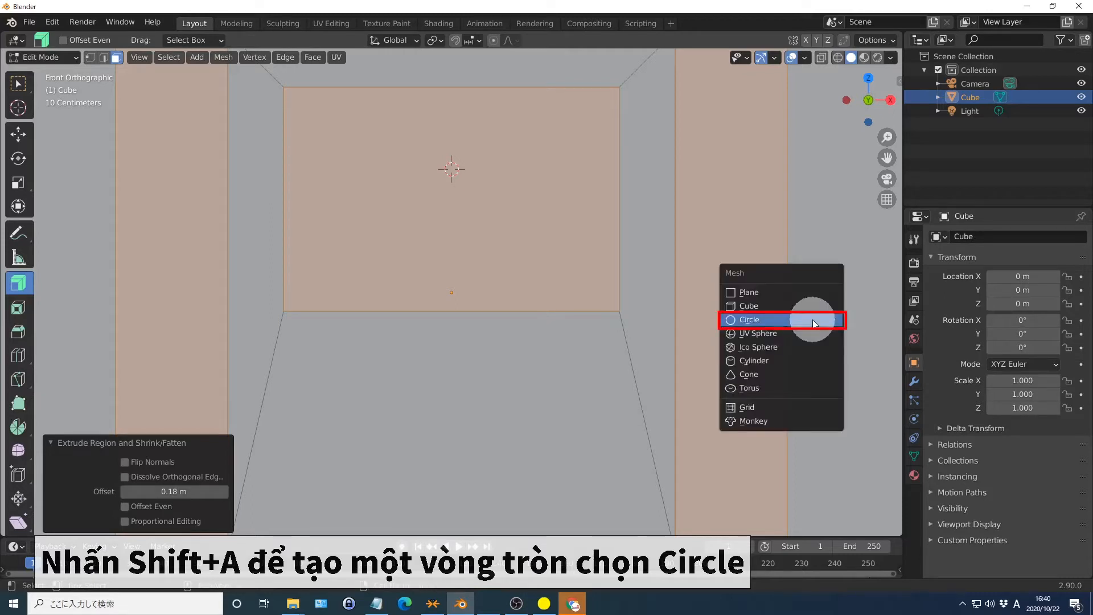
pyautogui.click(813, 321)
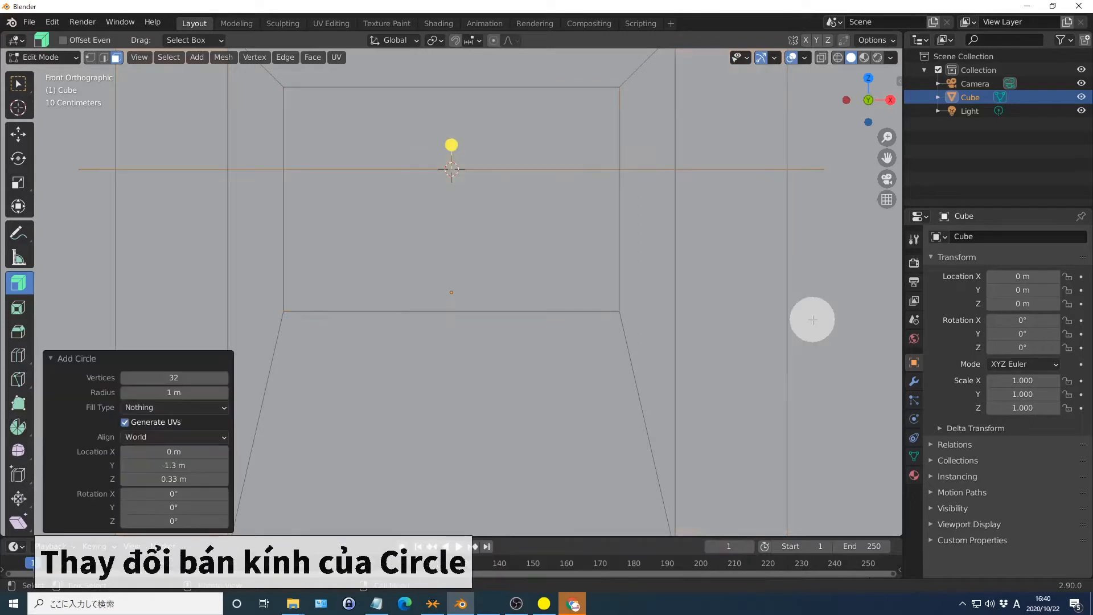
# Set the new circle's radius to 0.1 m and its X rotation to 90°
pyautogui.click(174, 393)
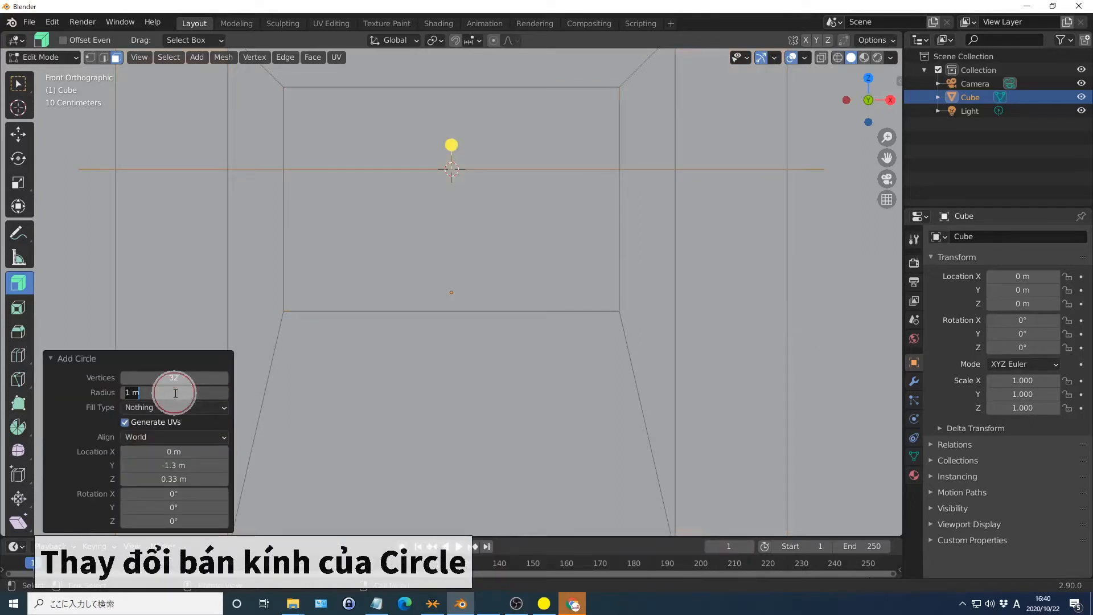
pyautogui.write('0.1')
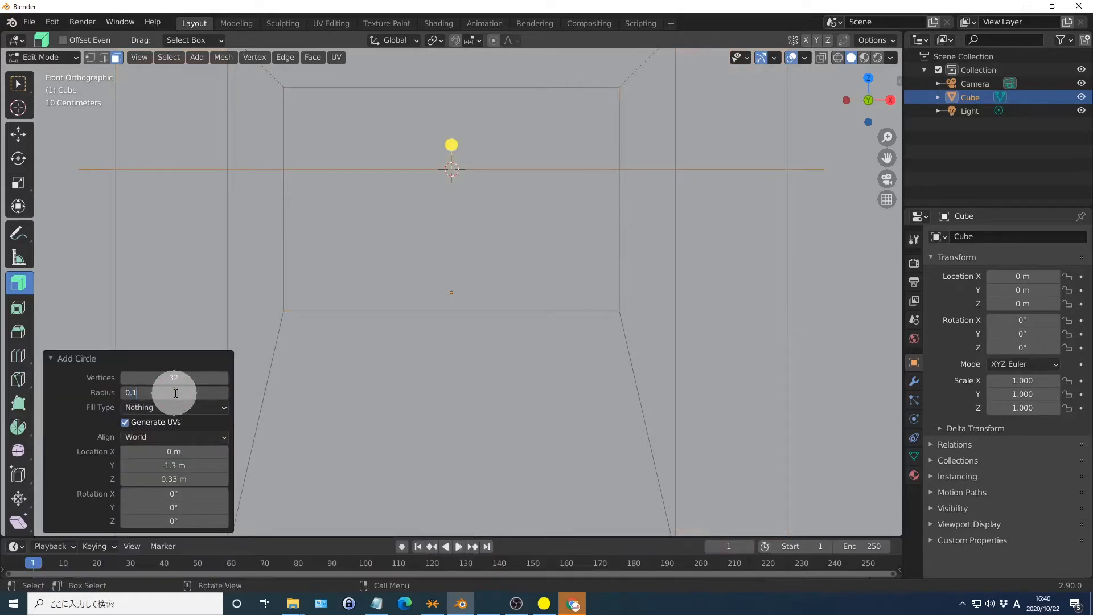
pyautogui.press('Return')
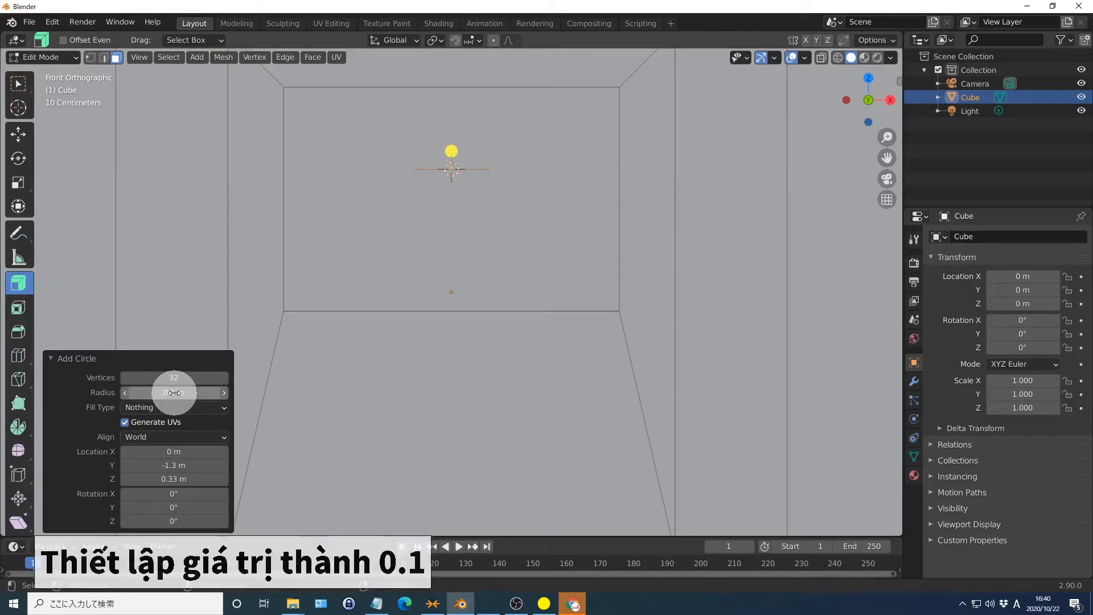
pyautogui.click(174, 493)
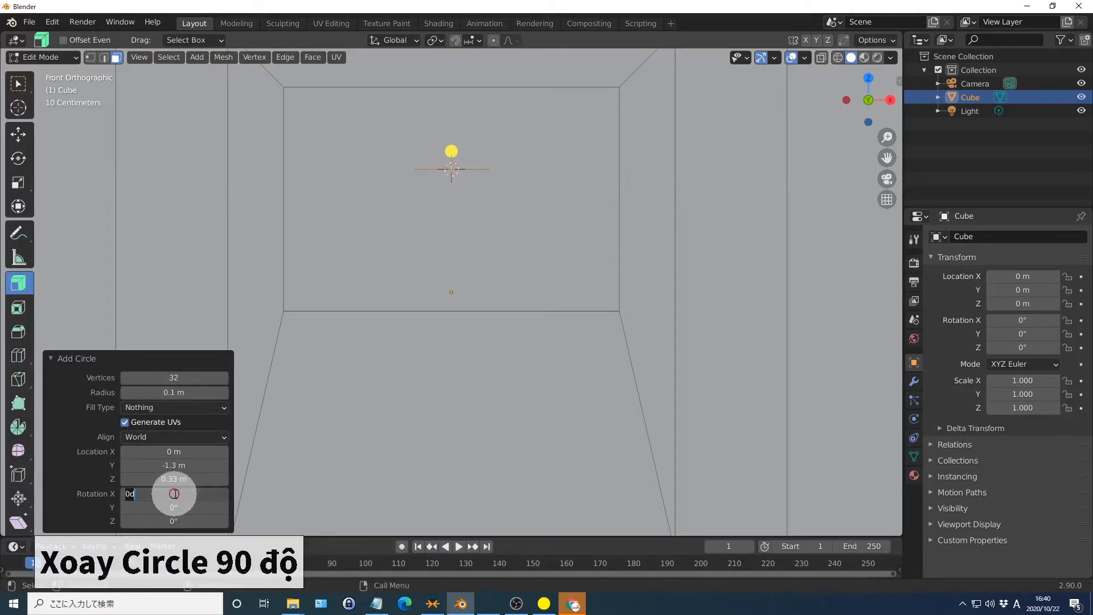
pyautogui.write('90')
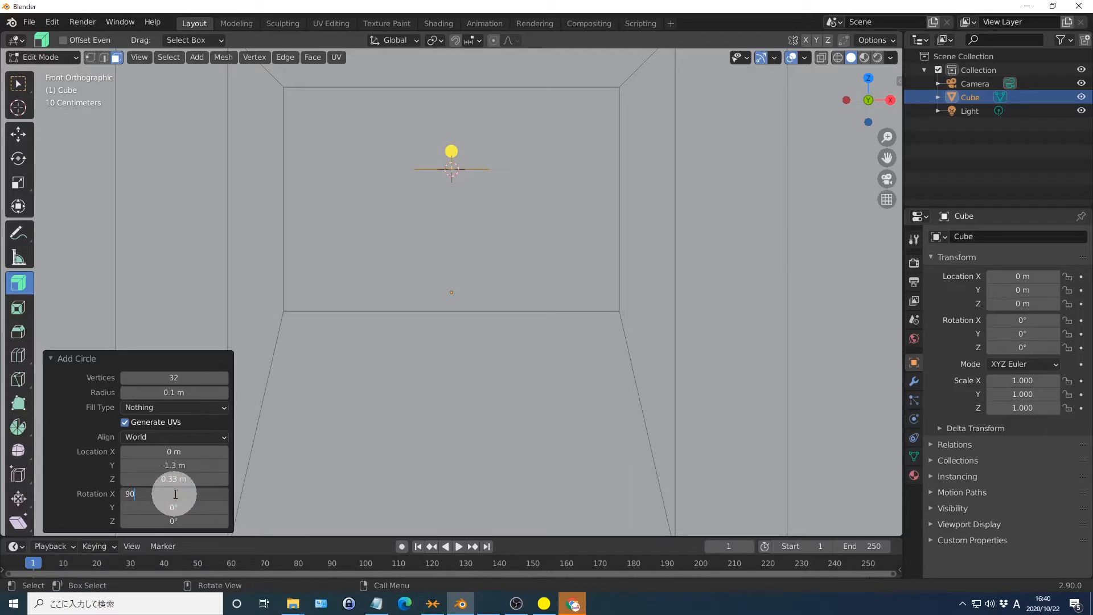
pyautogui.press('Return')
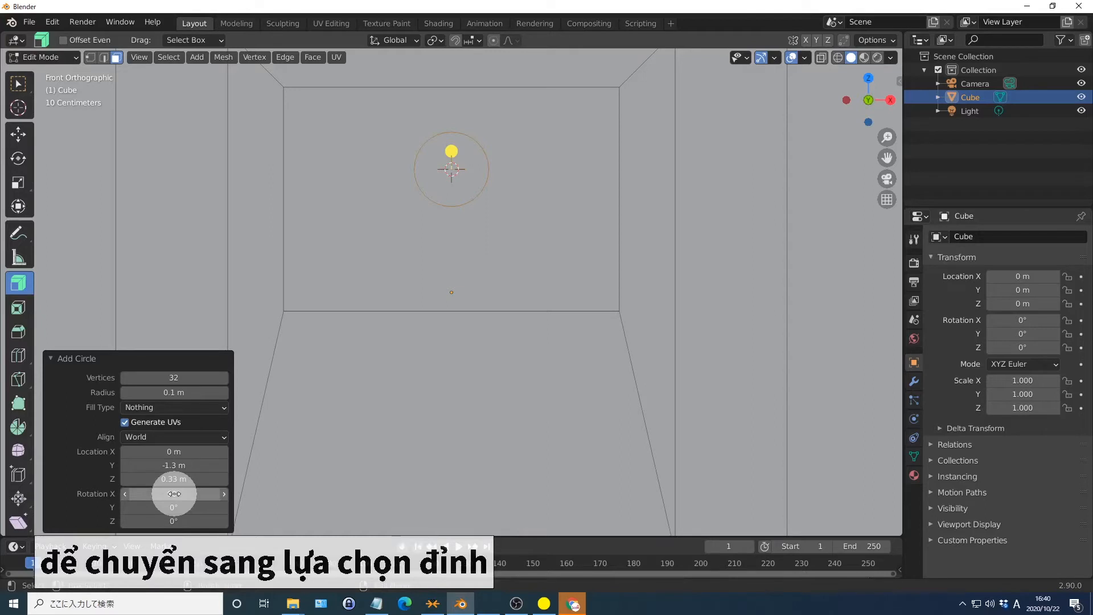
# Select the circle's lowest vertices in vertex mode and move them -0.16 m along the Z axis
pyautogui.press('1')
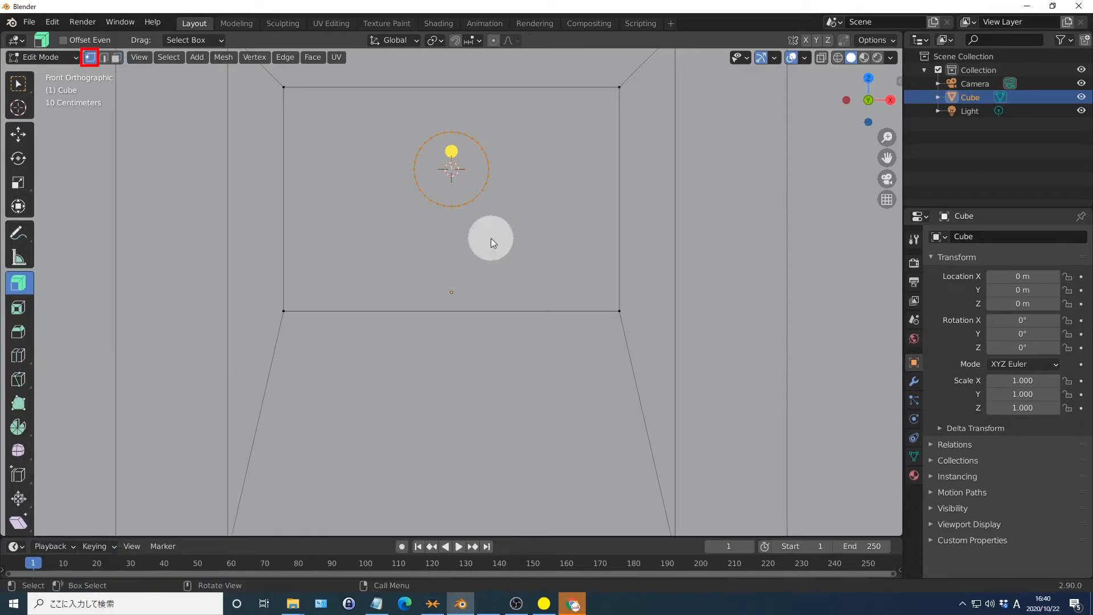
pyautogui.moveTo(491, 238); pyautogui.dragTo(403, 202)
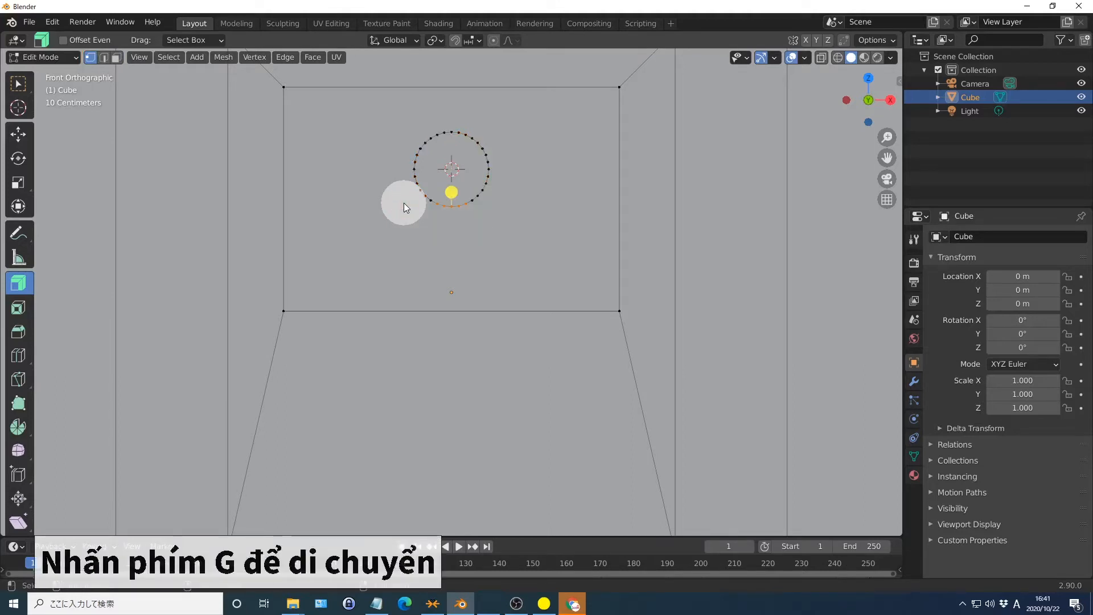
pyautogui.press('g')
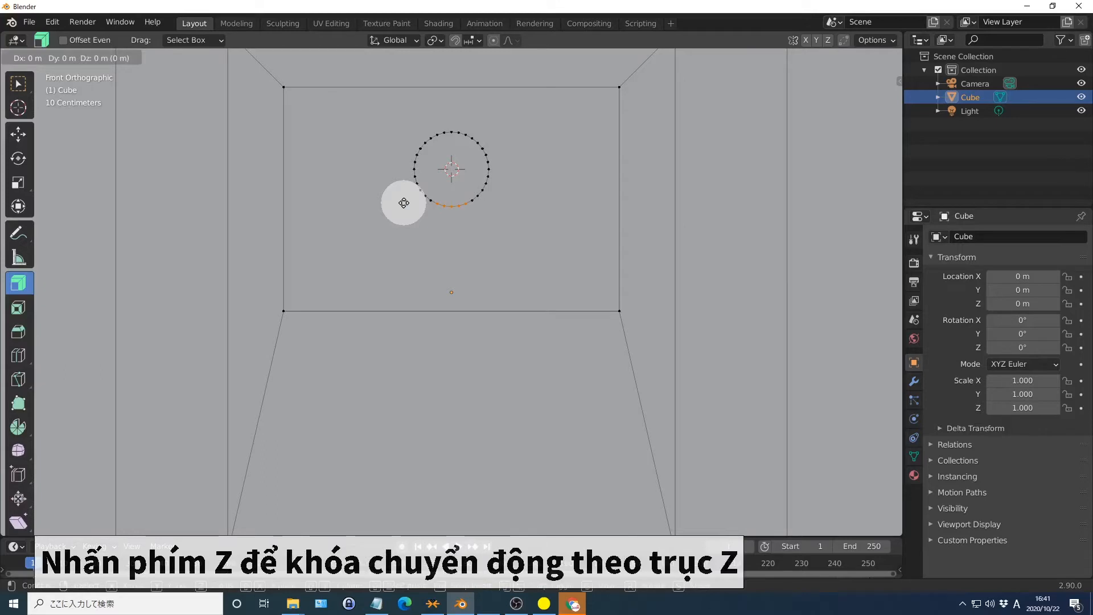
pyautogui.press('z')
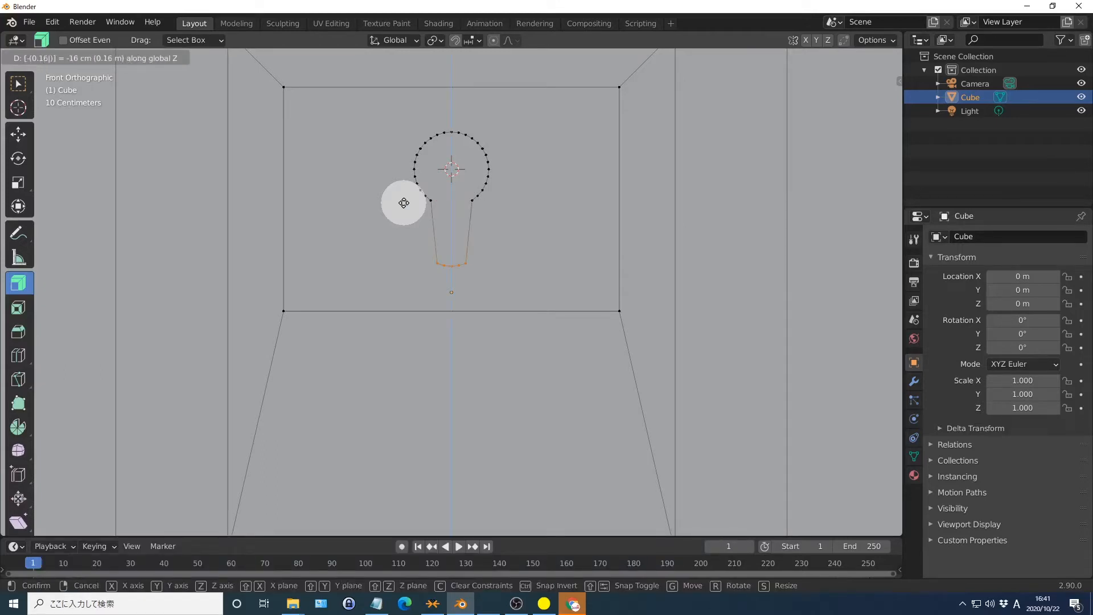
pyautogui.press('Return')
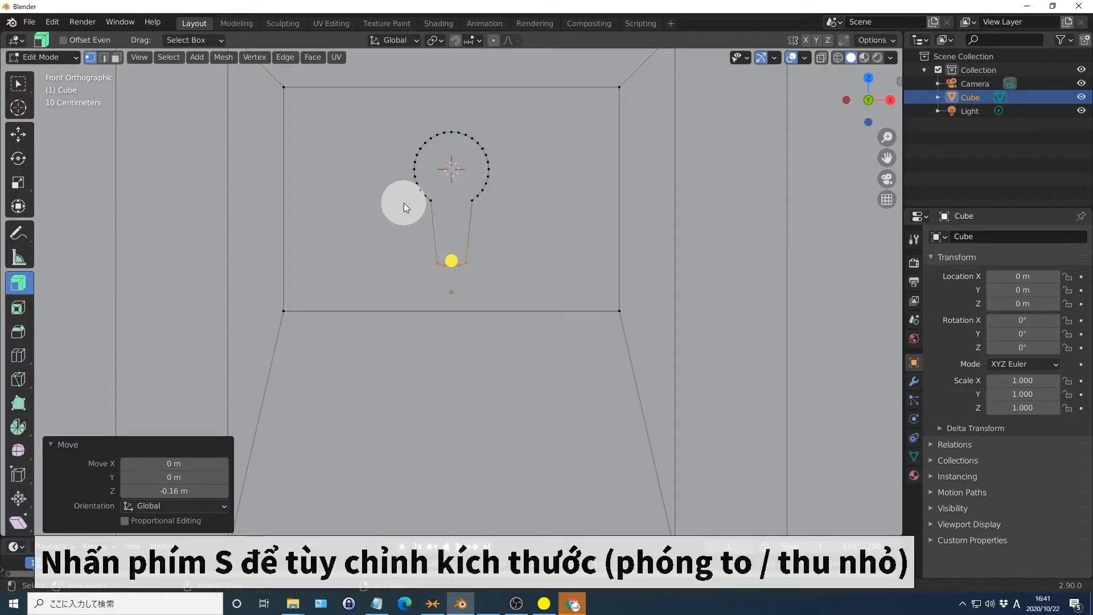
# Flatten the selected bottom vertices with a Z scale of 0 and widen them with an X scale of 2.6
pyautogui.press('s')
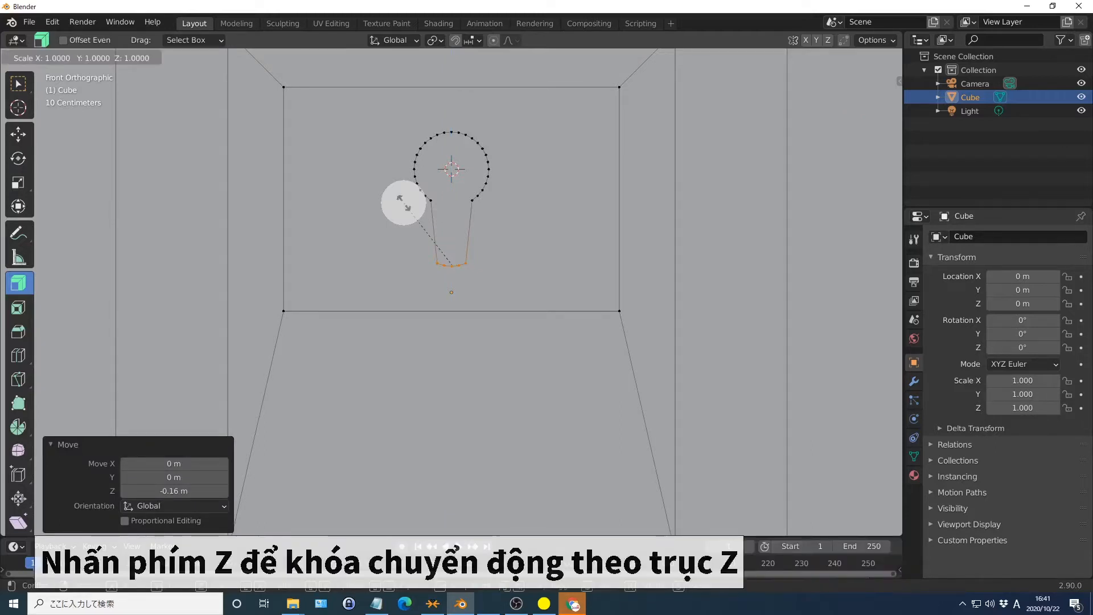
pyautogui.write('z0')
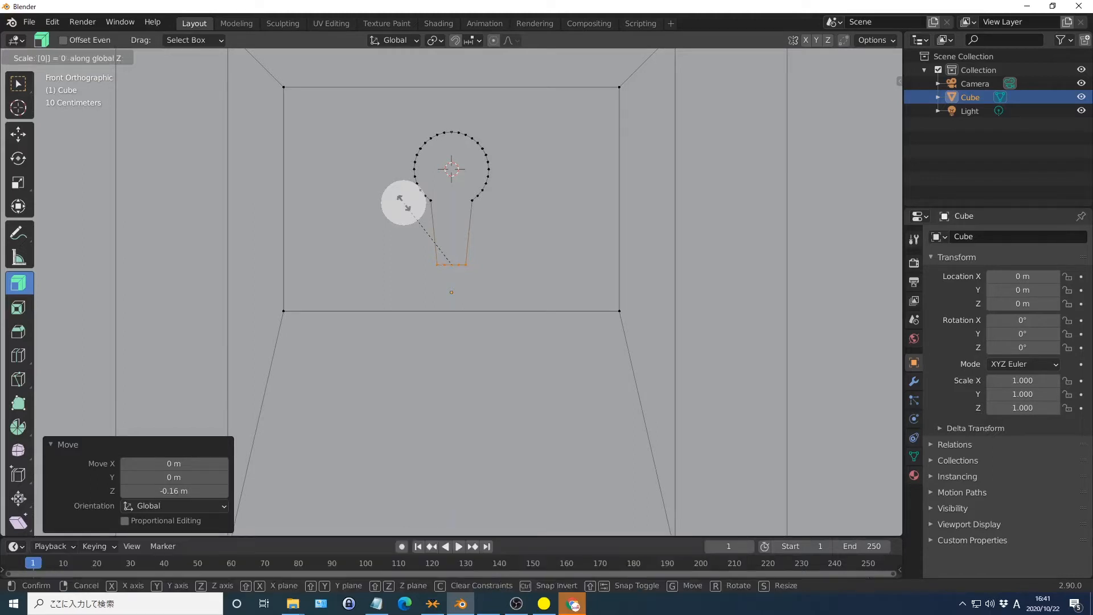
pyautogui.press('Return')
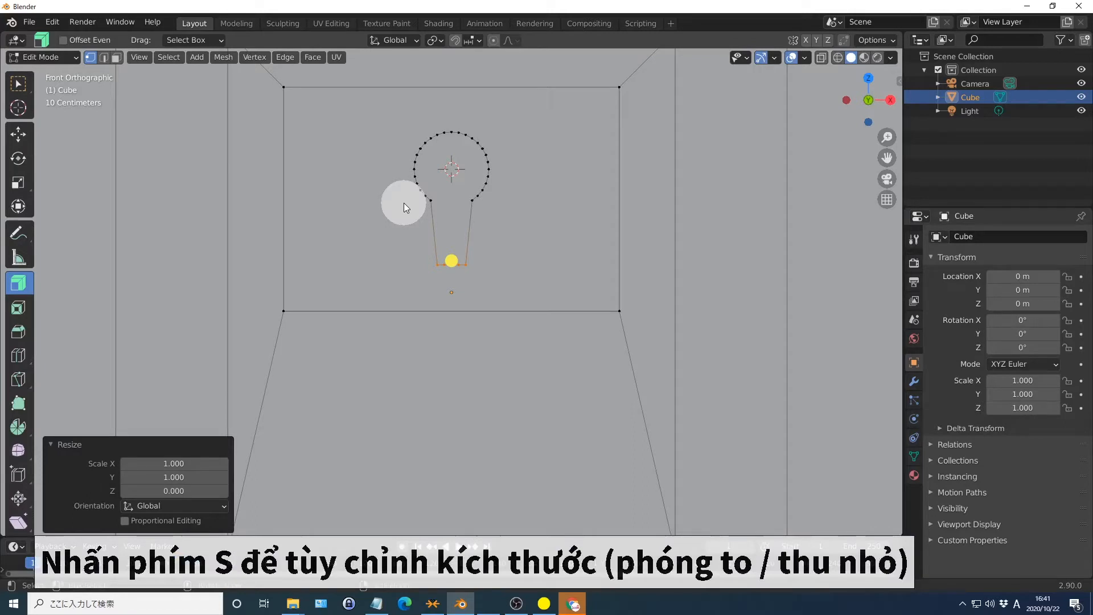
pyautogui.press('s')
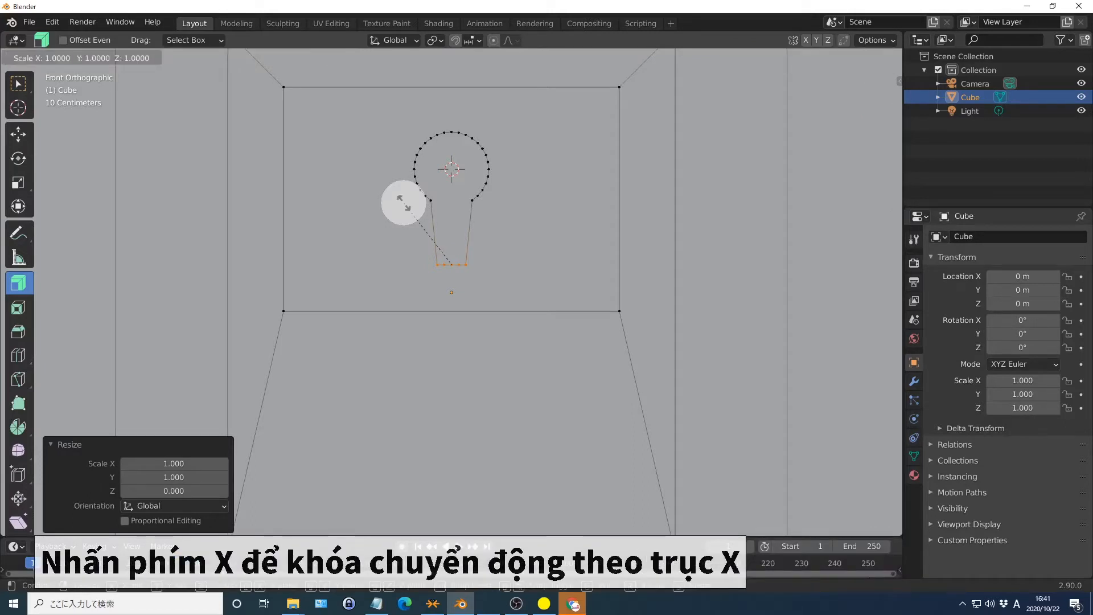
pyautogui.write('x2.6')
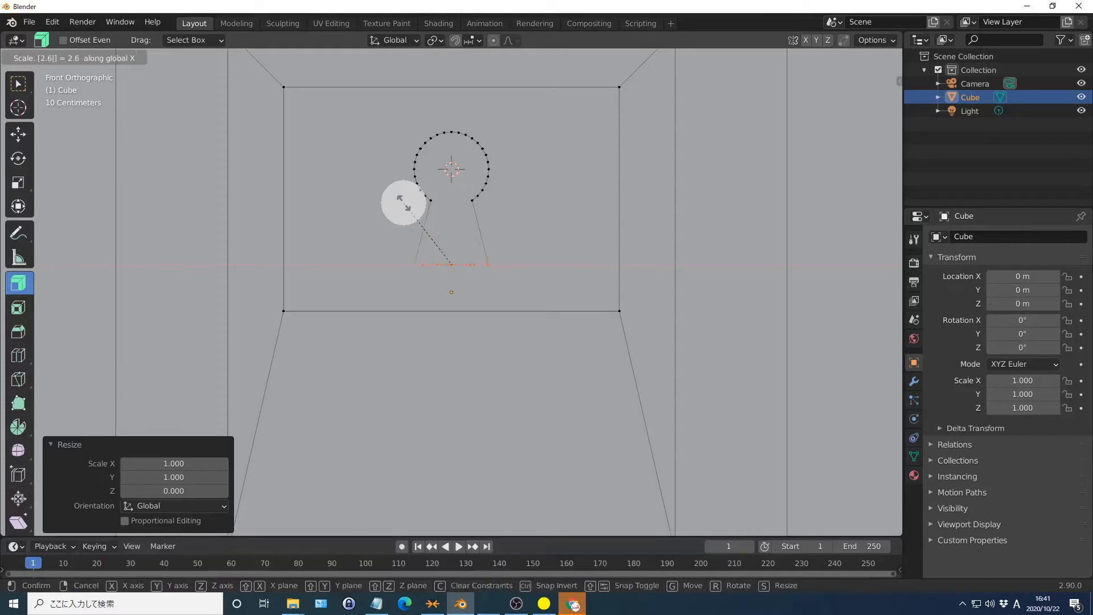
pyautogui.press('Return')
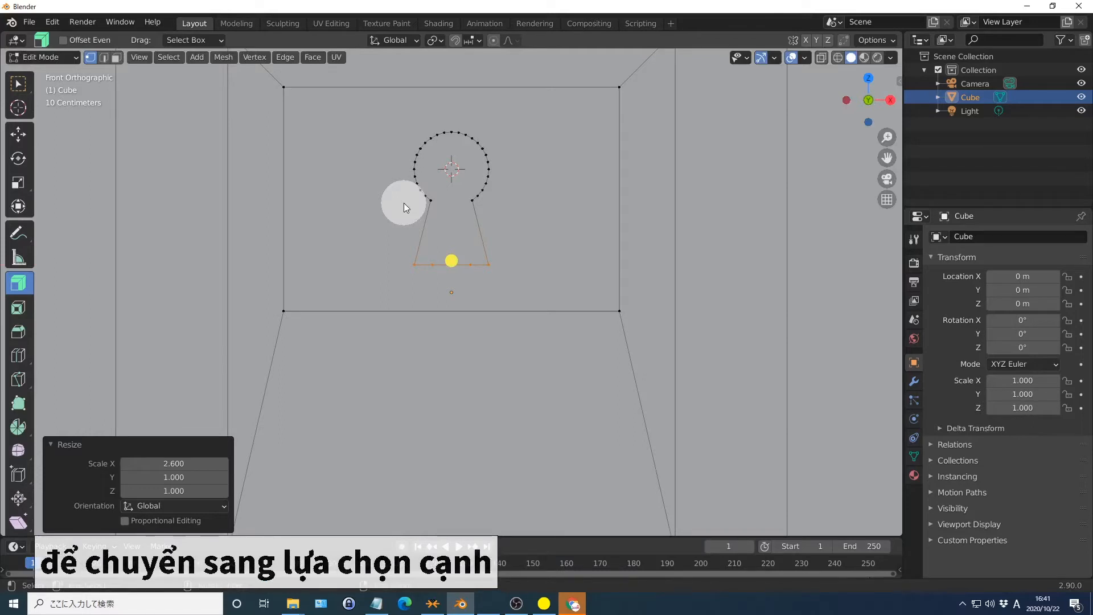
# Select the whole keyhole outline in edge mode with Select Loops > Edge Loops and separate the selection into its own object
pyautogui.press('2')
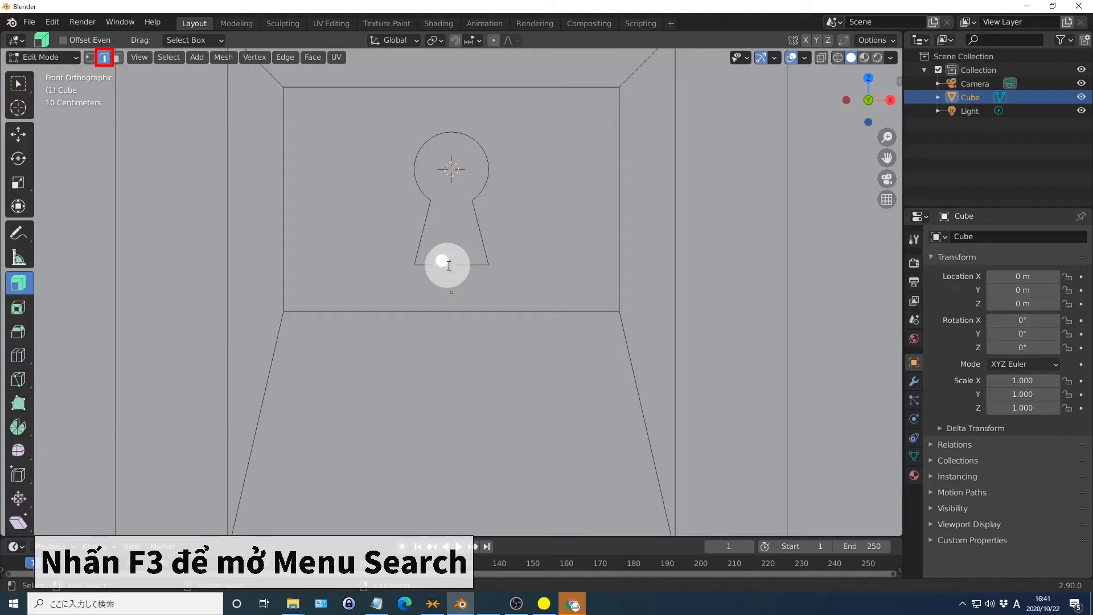
pyautogui.press('F3')
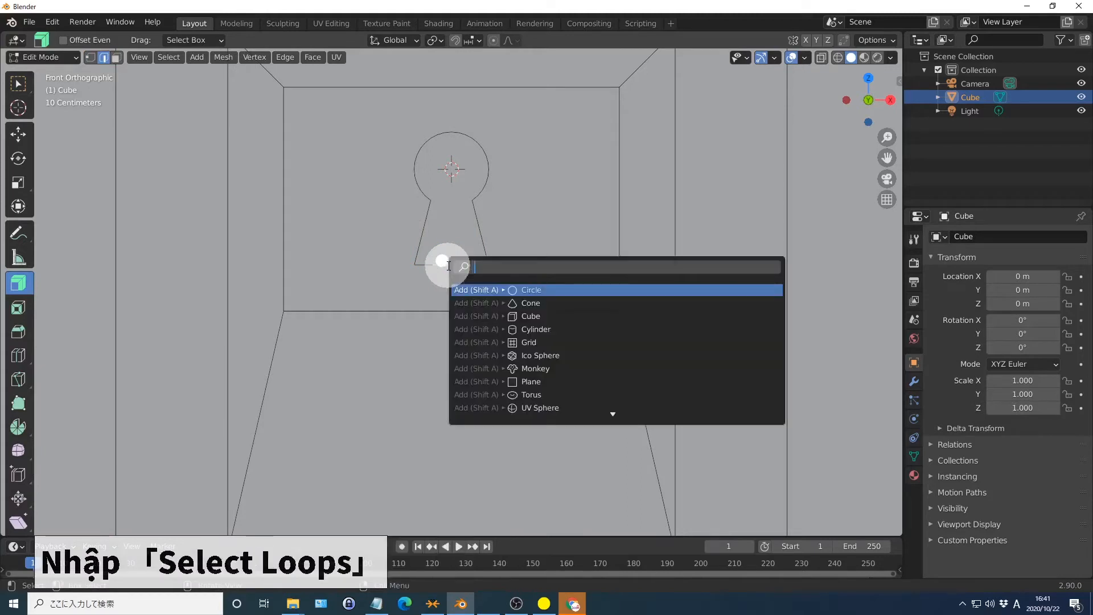
pyautogui.press('ctrl')
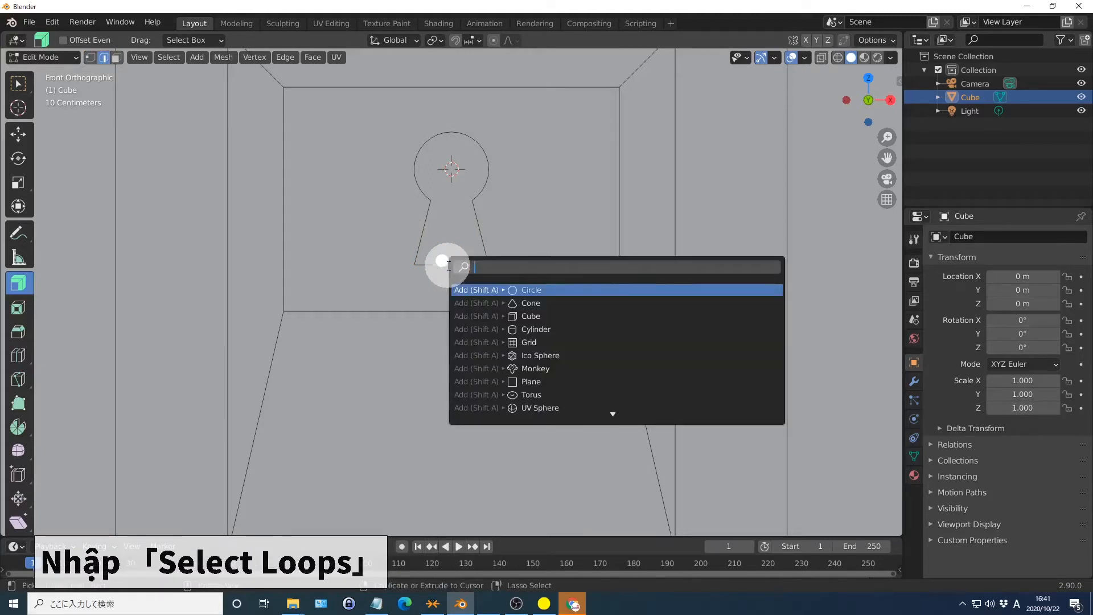
pyautogui.write('Select Loops')
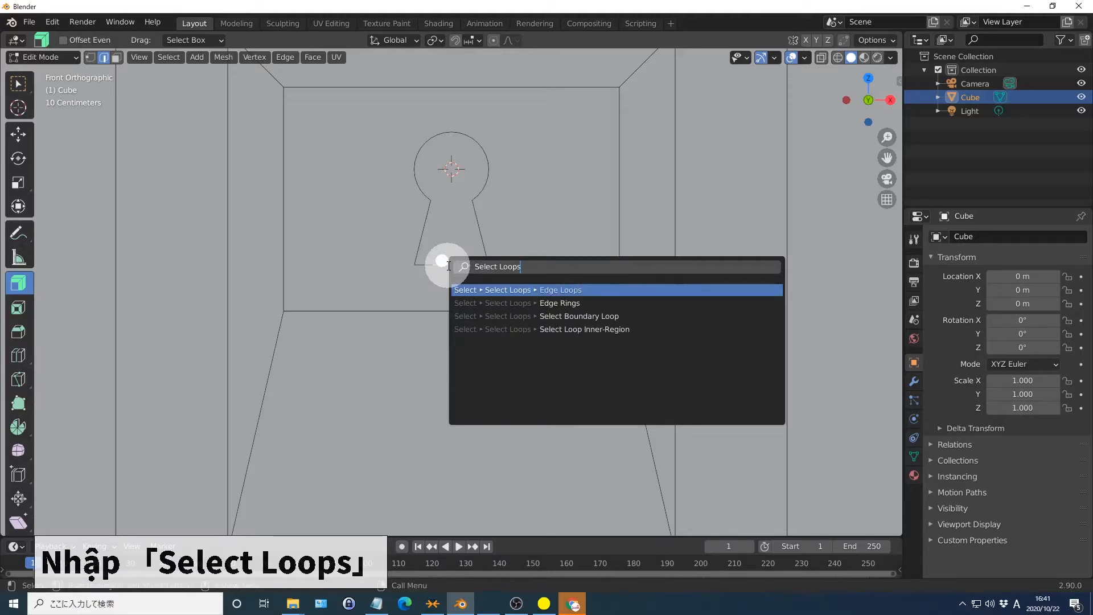
pyautogui.press('Return')
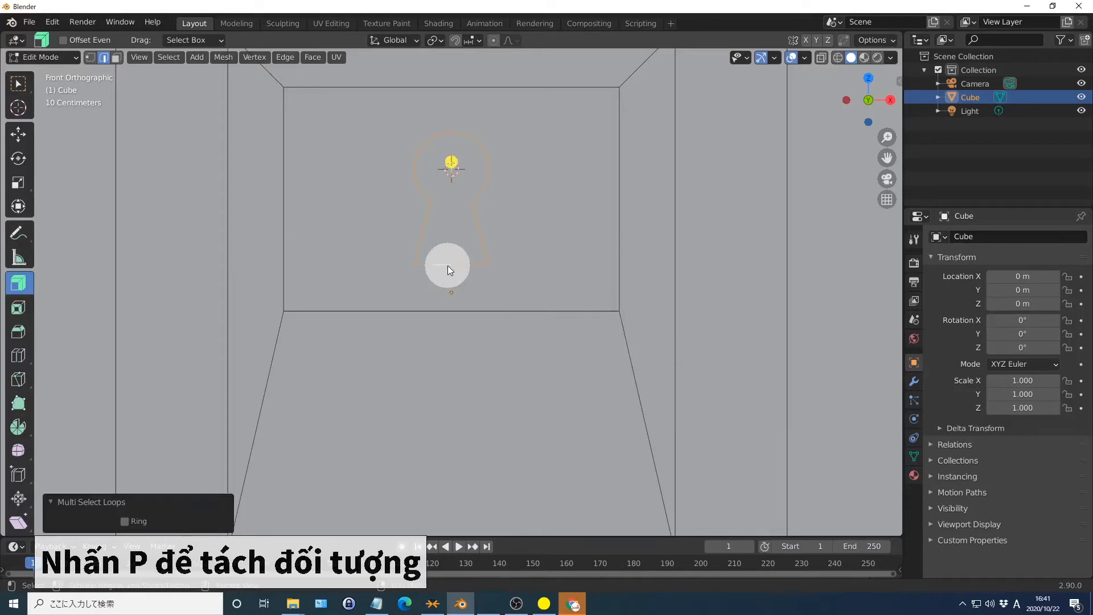
pyautogui.press('p')
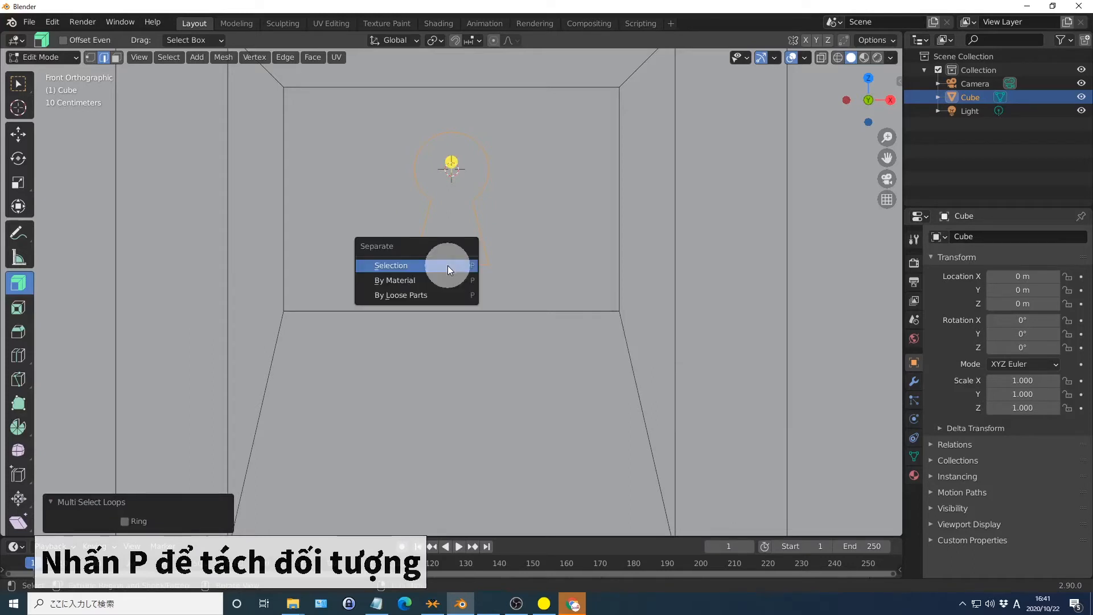
pyautogui.click(448, 265)
# Cut the keyhole outline into the front lock plate of the chest with Knife Project
pyautogui.press('F3')
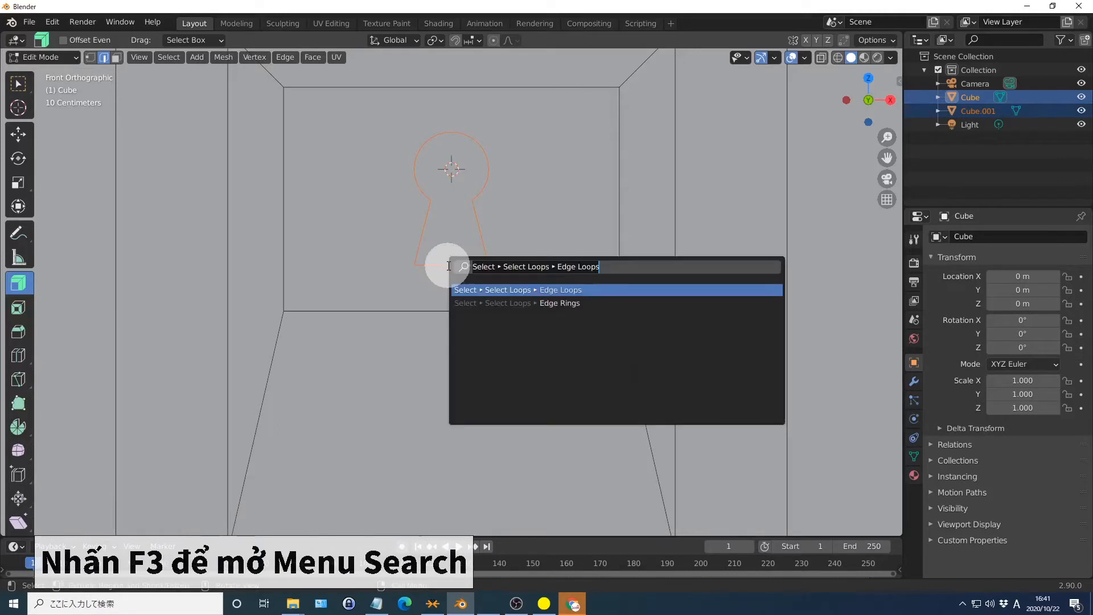
pyautogui.press('BackSpace')
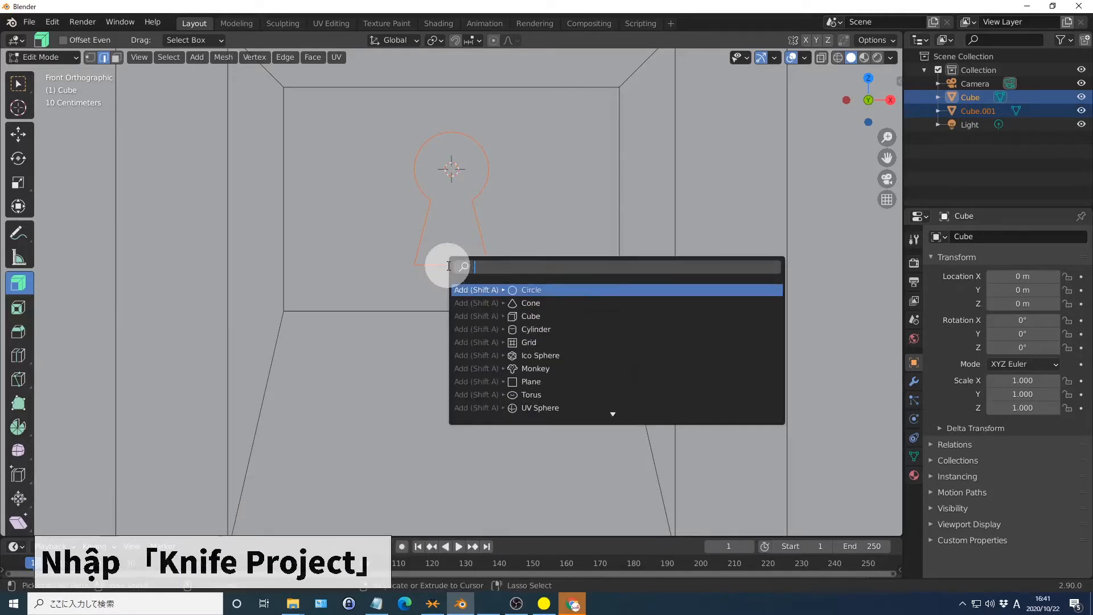
pyautogui.write('Knife Project')
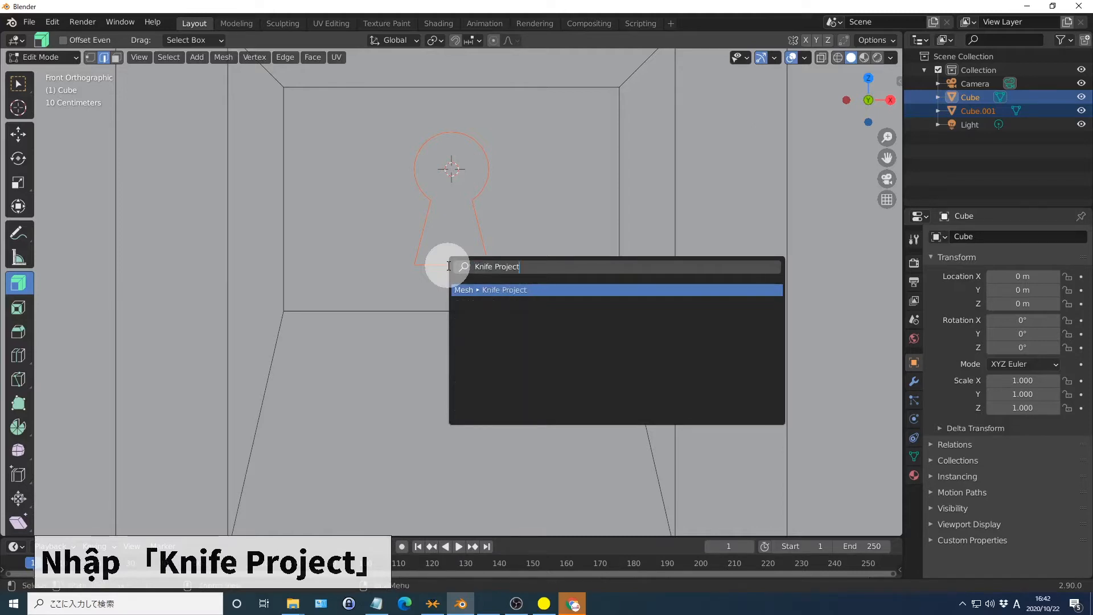
pyautogui.press('Return')
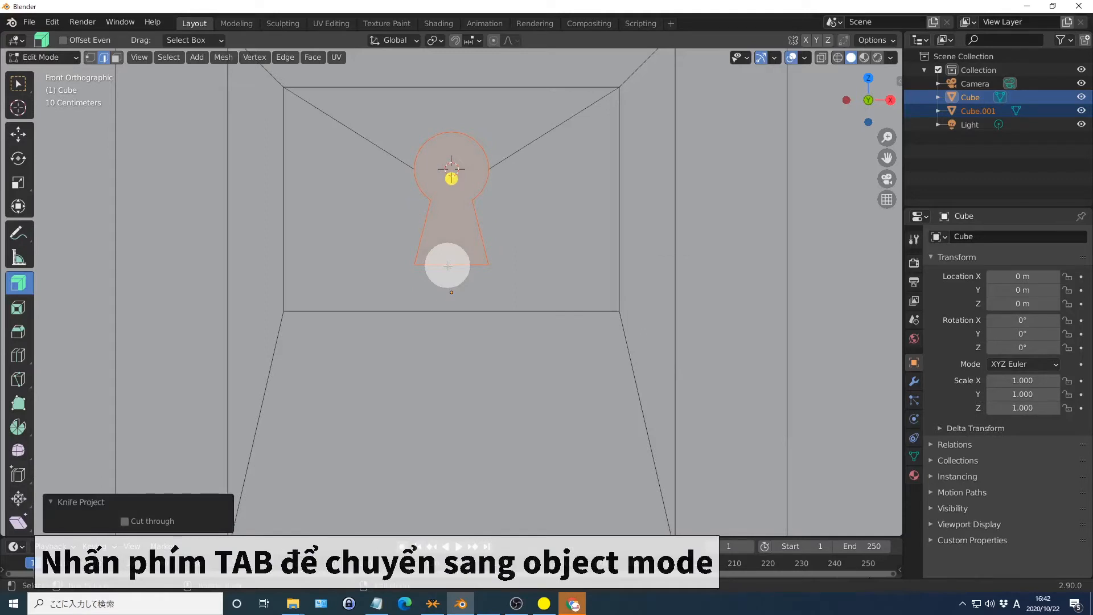
# Return to Object Mode and delete the separated keyhole outline object
pyautogui.press('Tab')
pyautogui.click(448, 266)
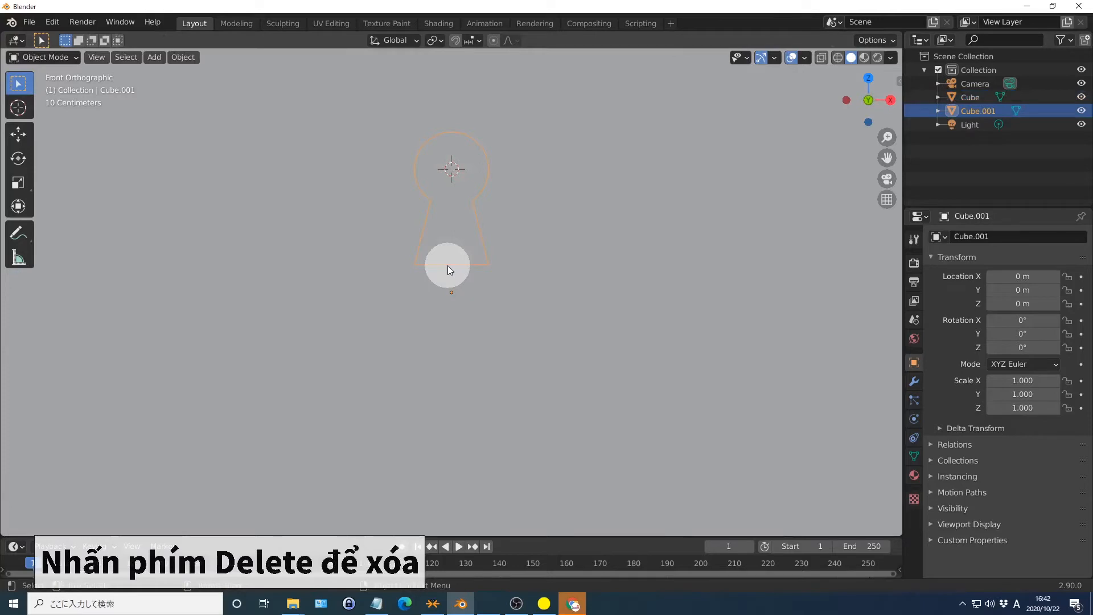
pyautogui.press('Delete')
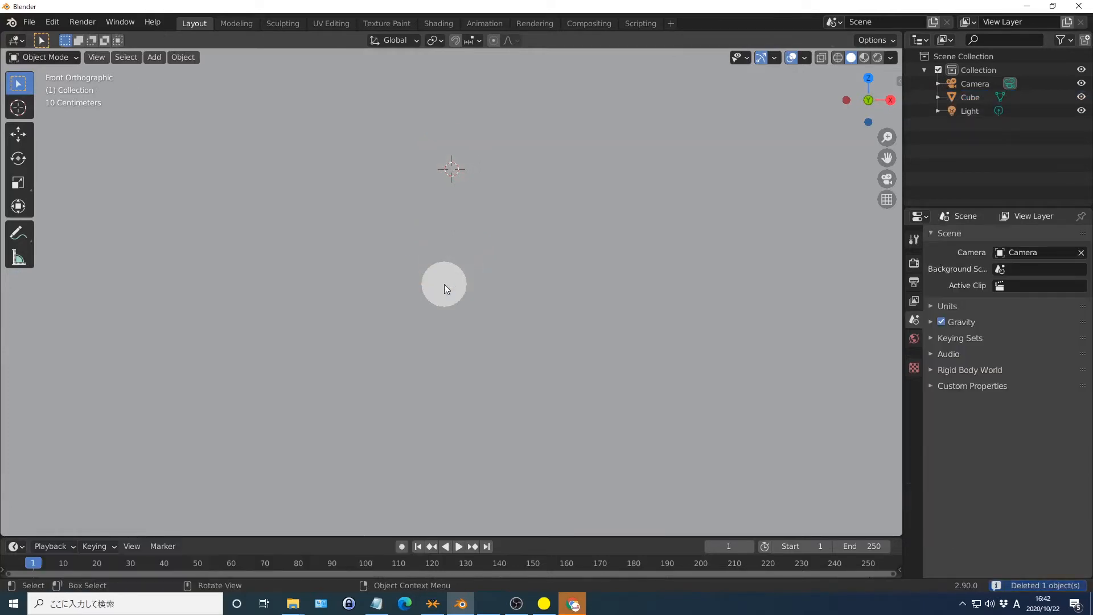
# Select the chest, enter Edit Mode and extrude the keyhole face -0.18 m along its normal into the lock plate
pyautogui.click(444, 284)
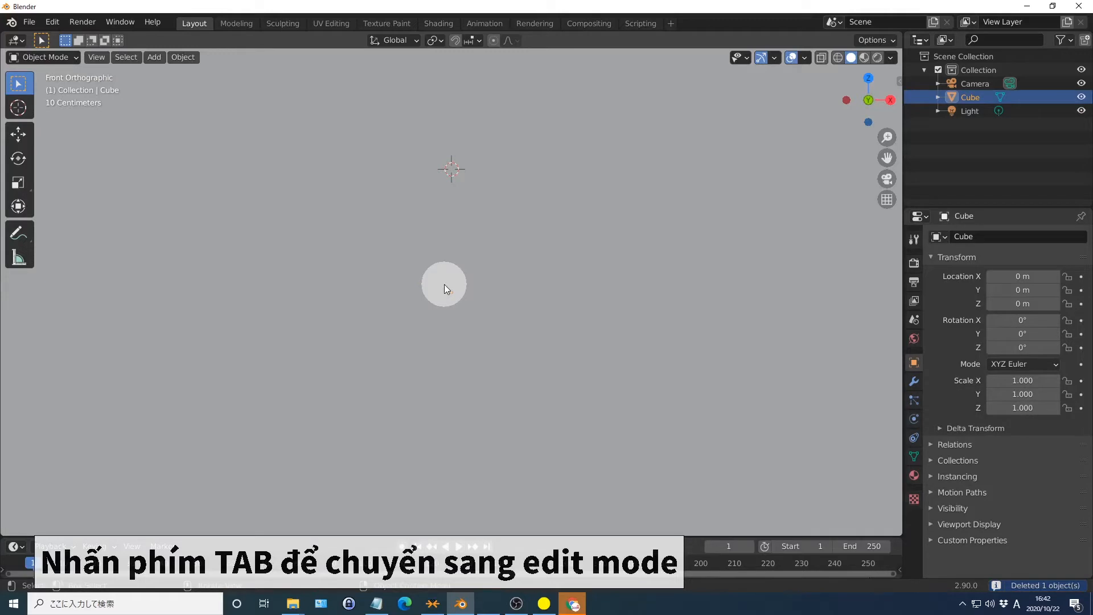
pyautogui.press('Tab')
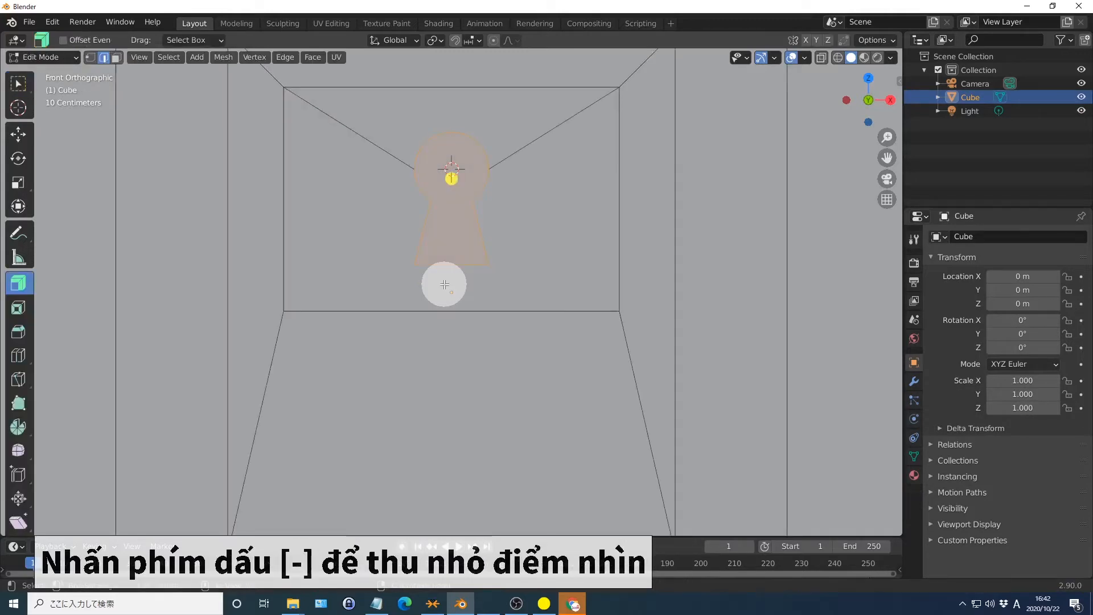
pyautogui.press('KP_Subtract')
pyautogui.press('KP_Subtract')
pyautogui.press('KP_Subtract')
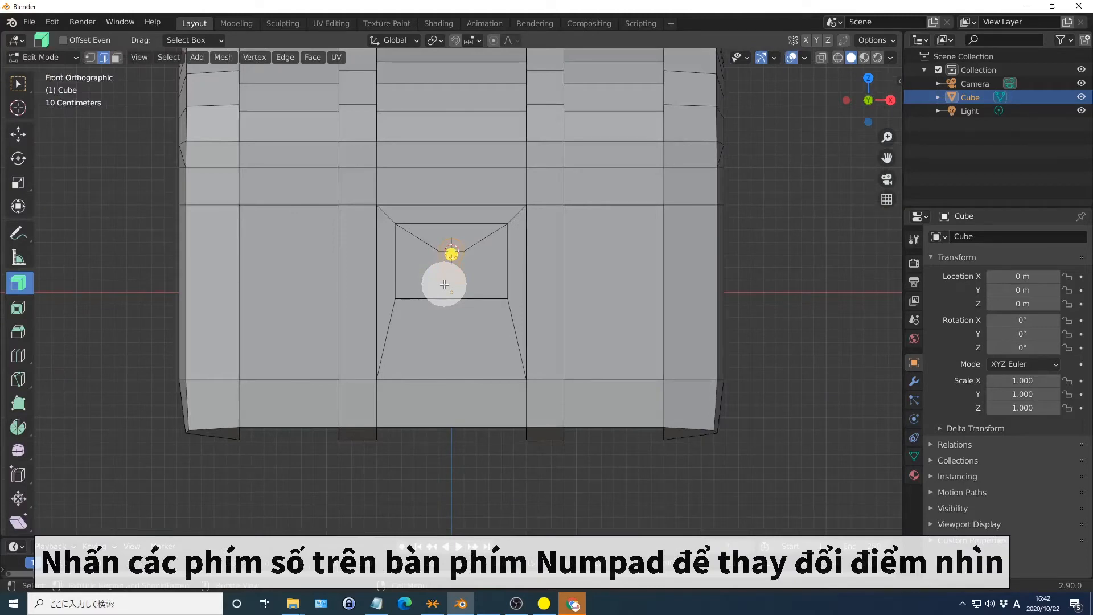
pyautogui.press('KP_4')
pyautogui.press('KP_4')
pyautogui.press('KP_8')
pyautogui.press('KP_8')
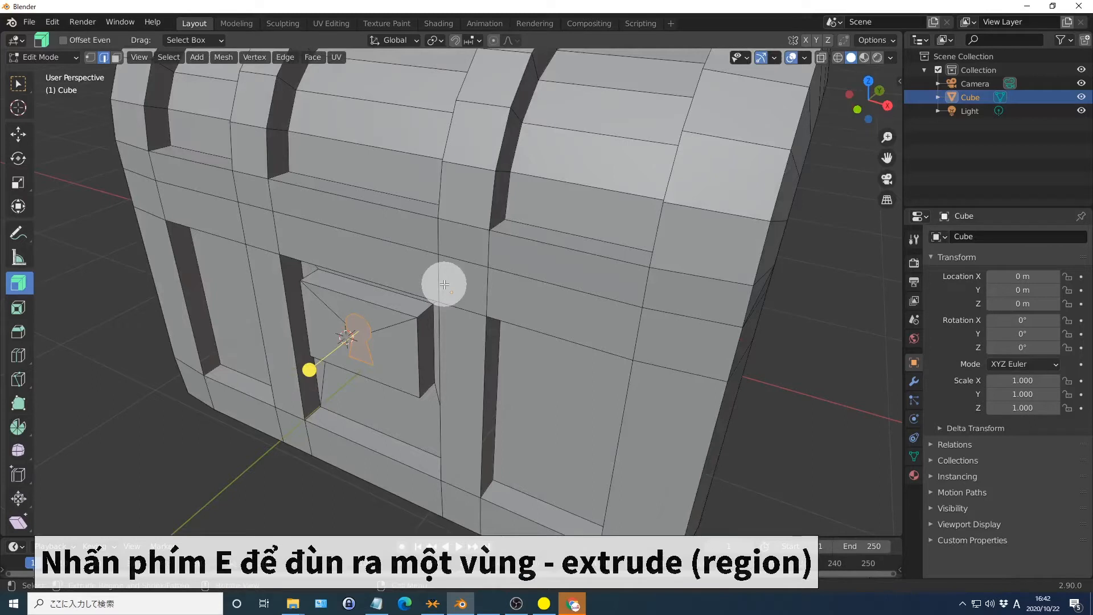
pyautogui.write('e-0.18')
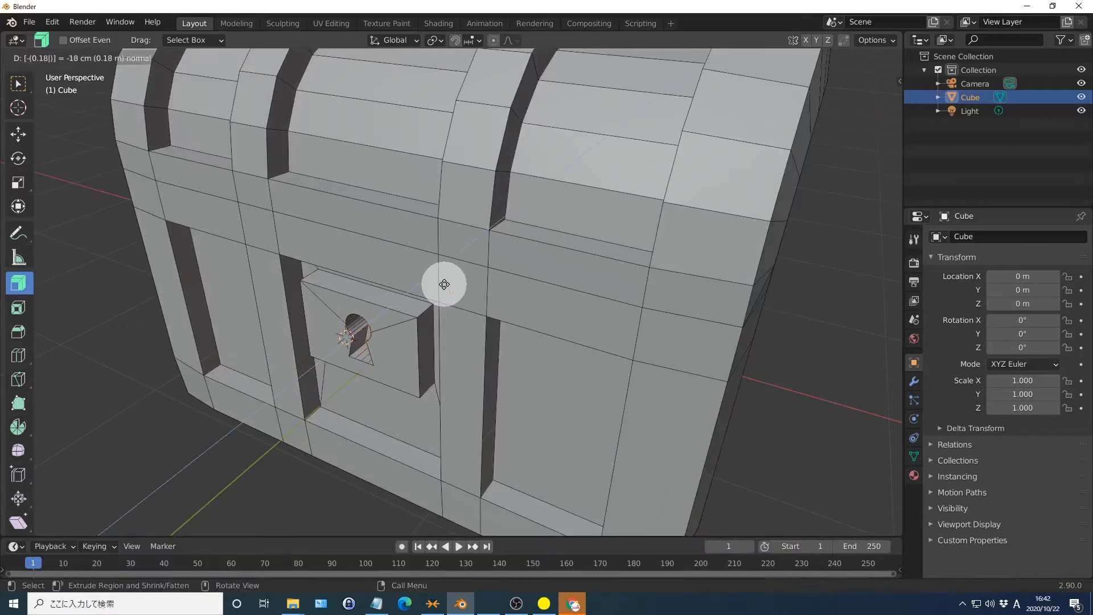
pyautogui.press('Return')
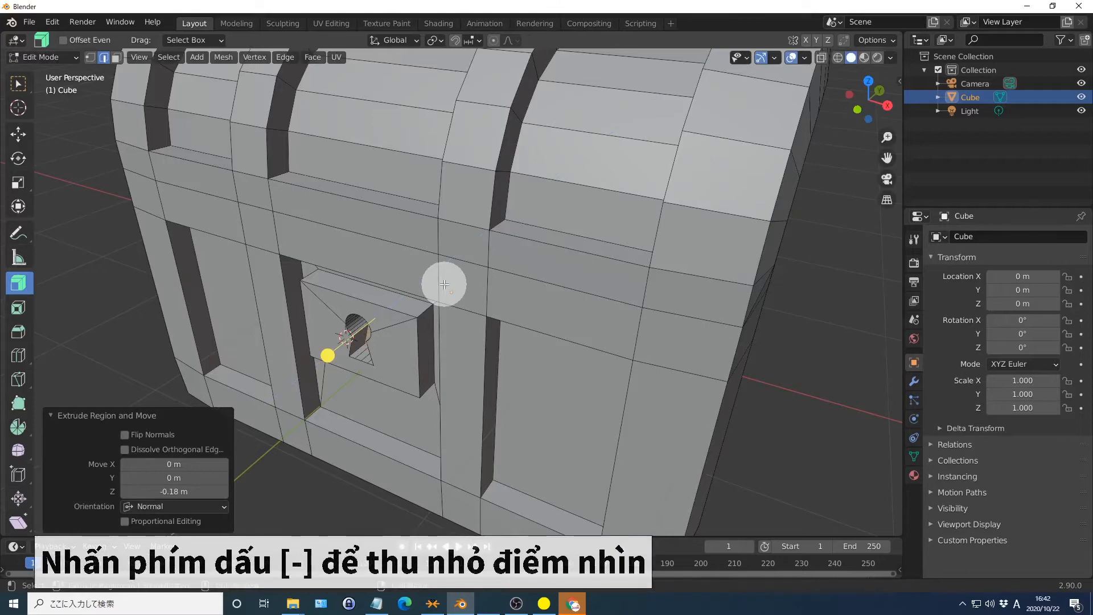
# Add a UV sphere with a radius of 0.12 m as a new object in Object Mode
pyautogui.press('-')
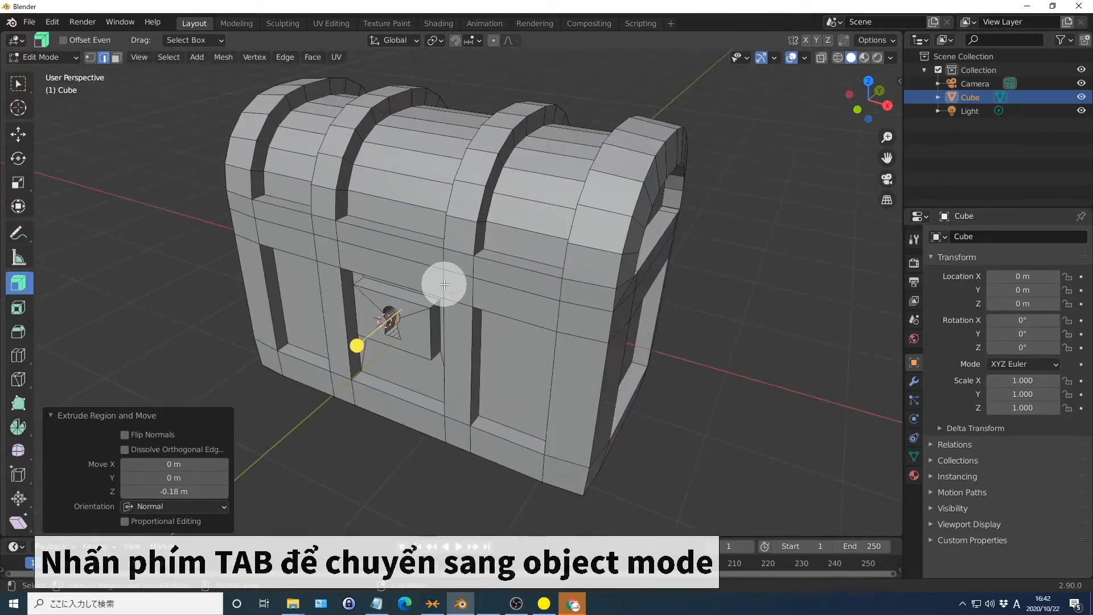
pyautogui.press('Tab')
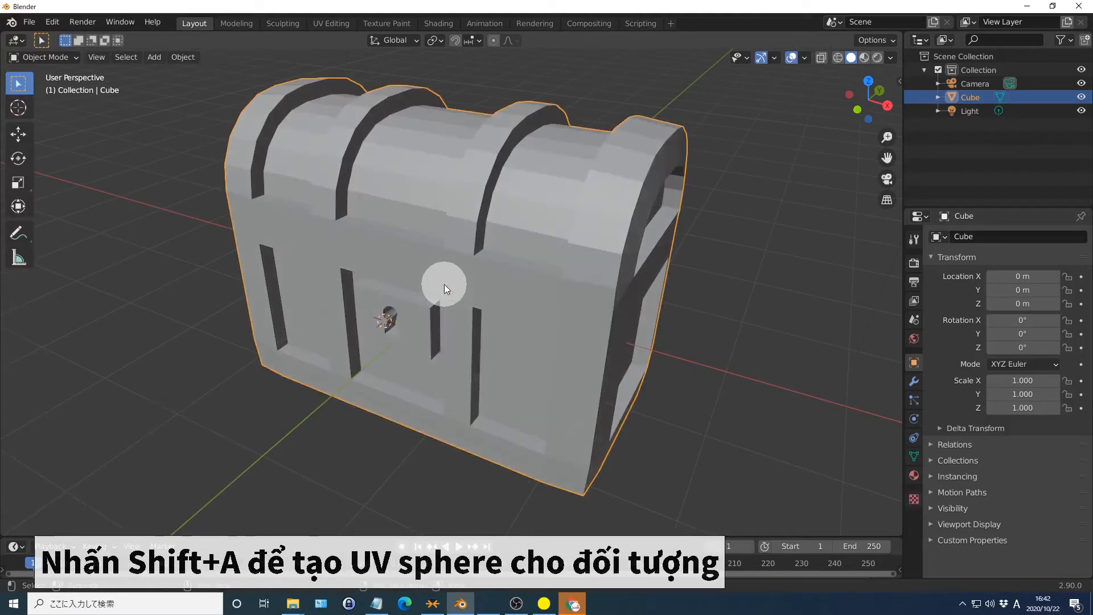
pyautogui.hotkey('shift', 'a')
pyautogui.moveTo(445, 285)
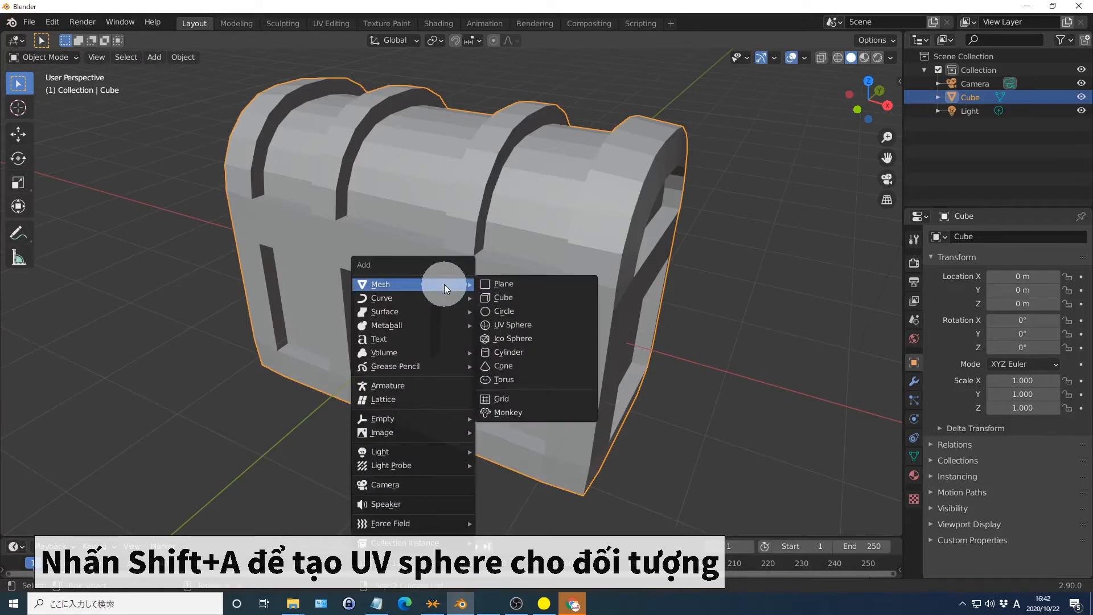
pyautogui.press('Down')
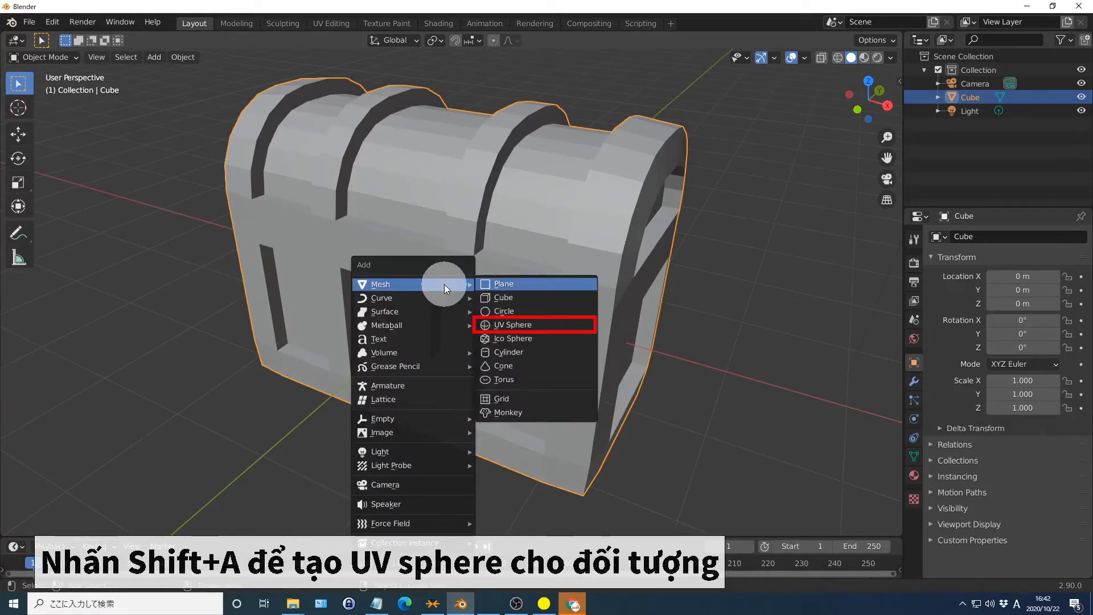
pyautogui.press('Down')
pyautogui.press('Down')
pyautogui.press('Return')
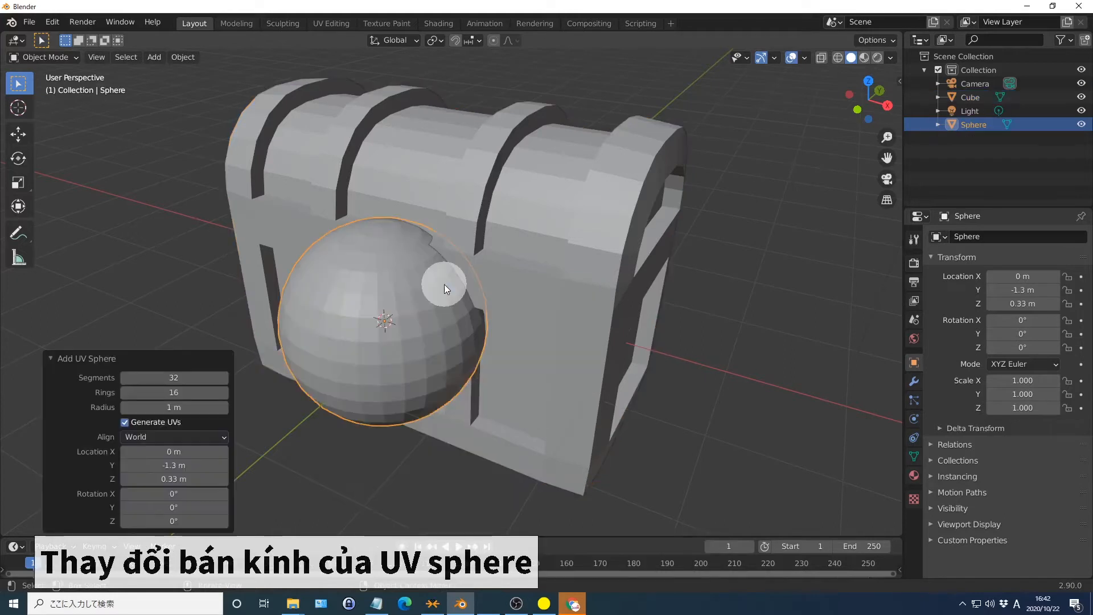
pyautogui.click(172, 408)
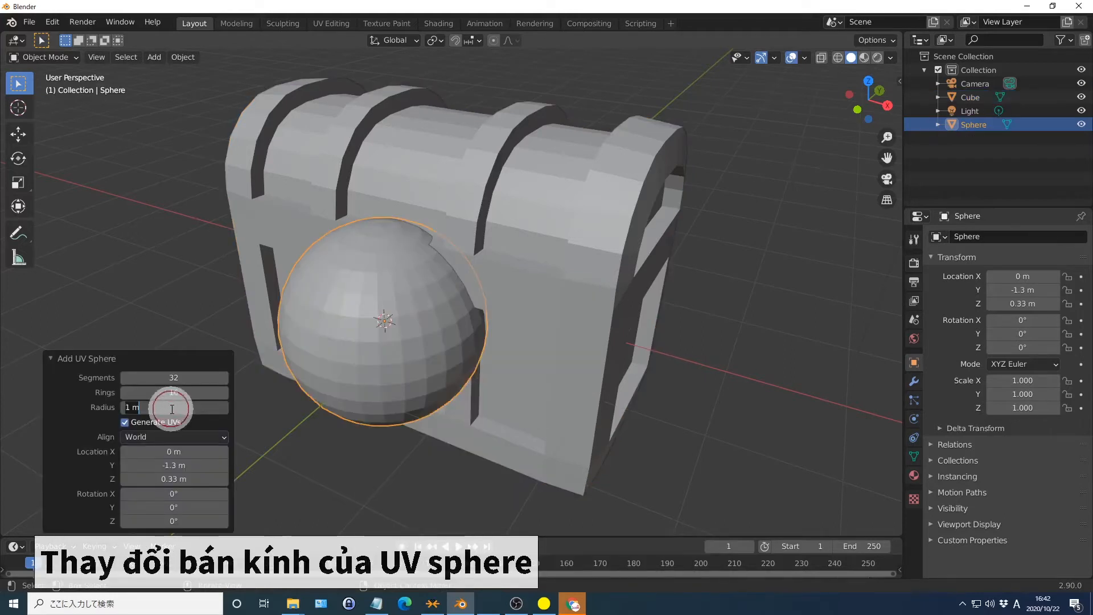
pyautogui.write('0.12')
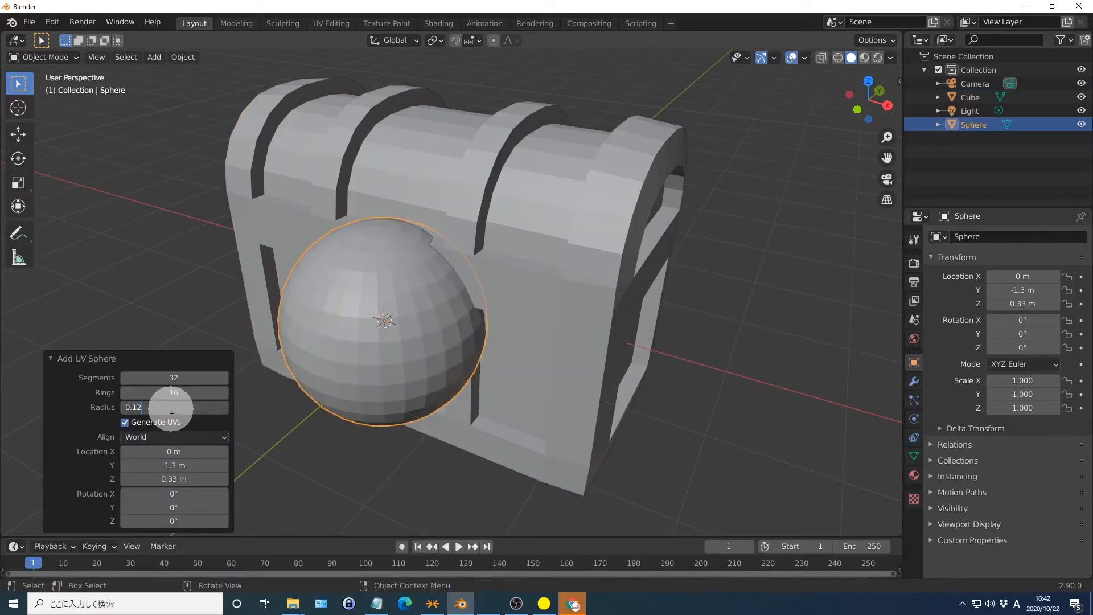
pyautogui.press('Return')
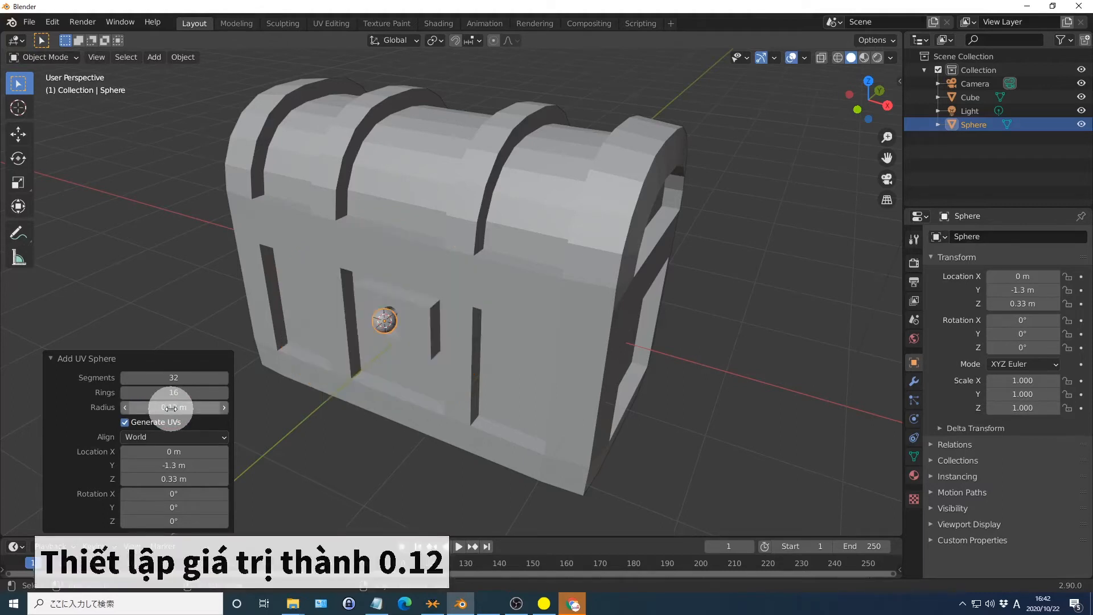
# Set the new sphere's location to X 1.9 m, Y -1.15 m and Z 0.8 m
pyautogui.click(172, 451)
pyautogui.write('1.9')
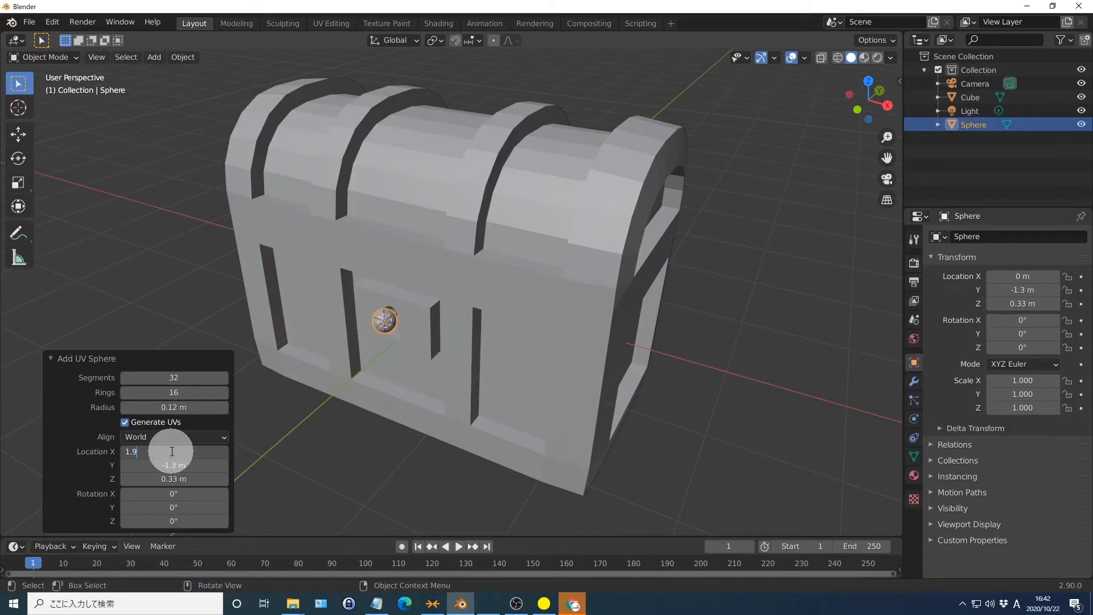
pyautogui.press('Return')
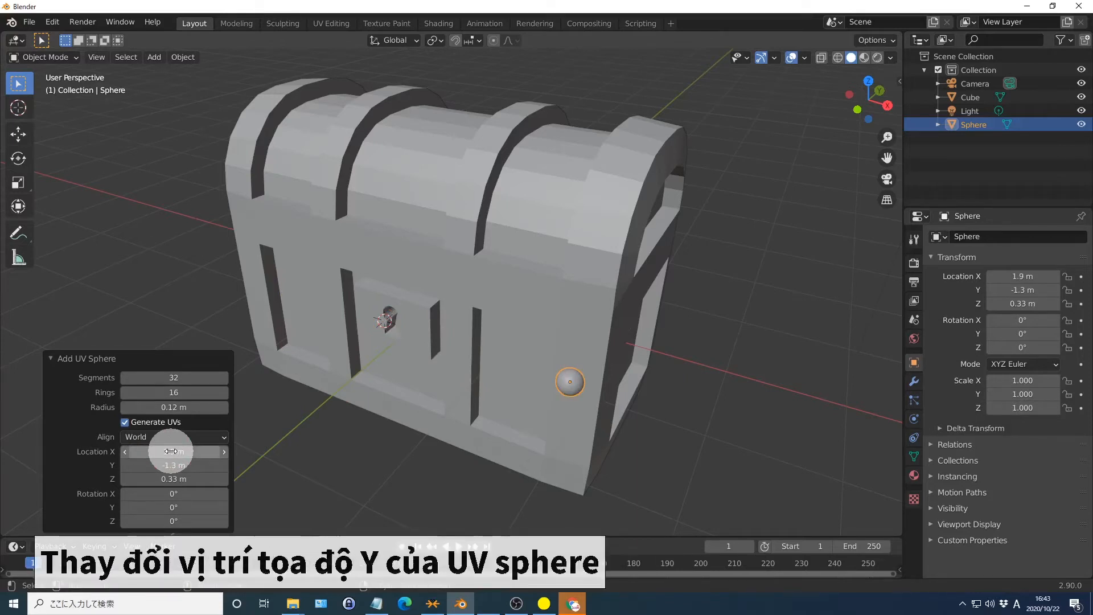
pyautogui.click(172, 465)
pyautogui.write('-1.15')
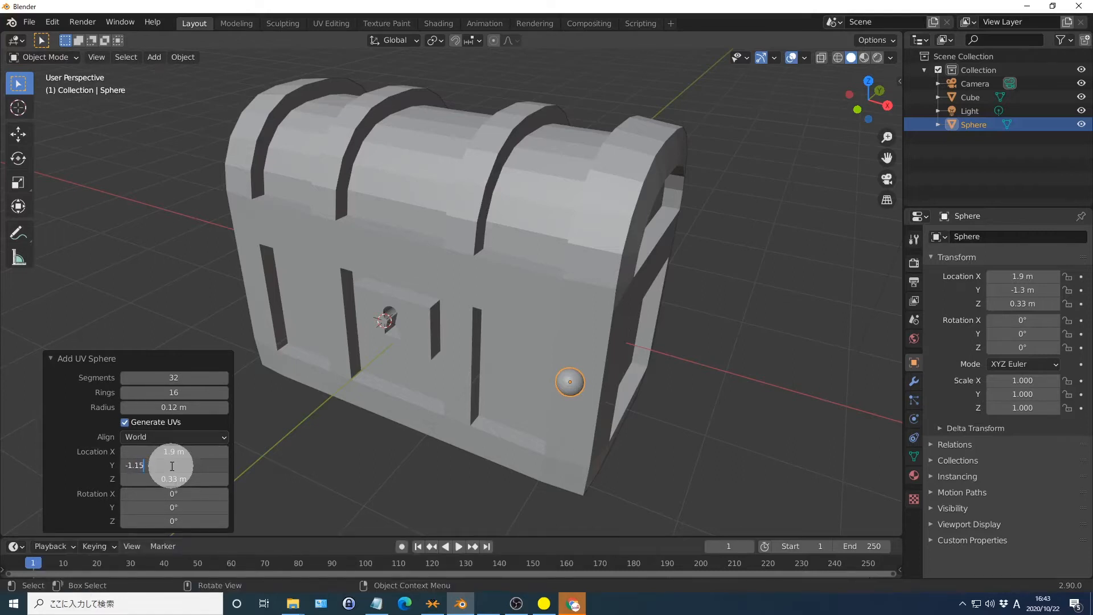
pyautogui.press('Return')
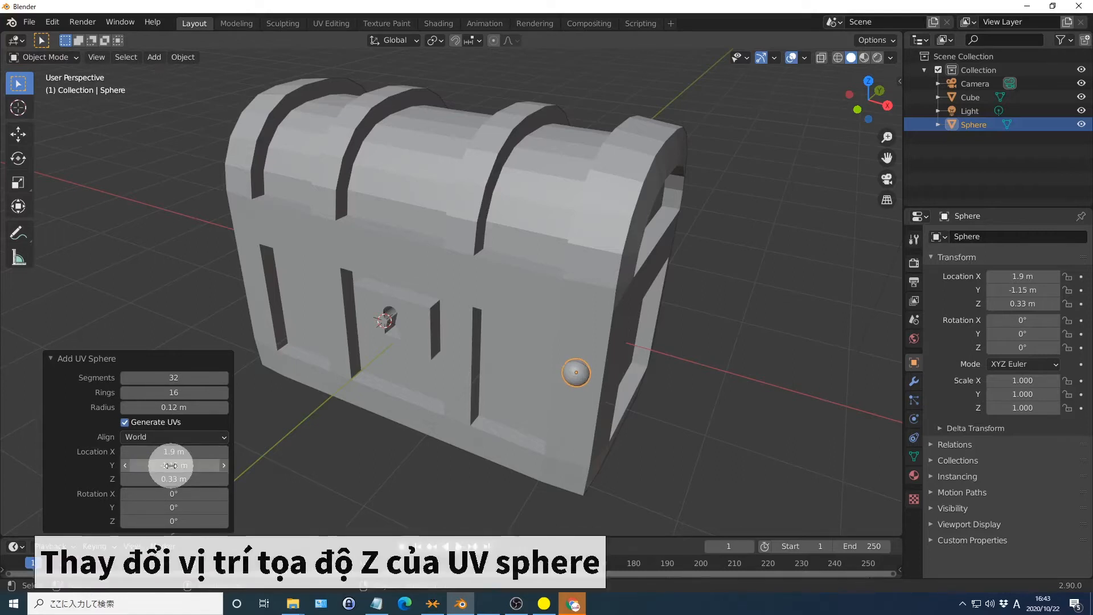
pyautogui.click(171, 479)
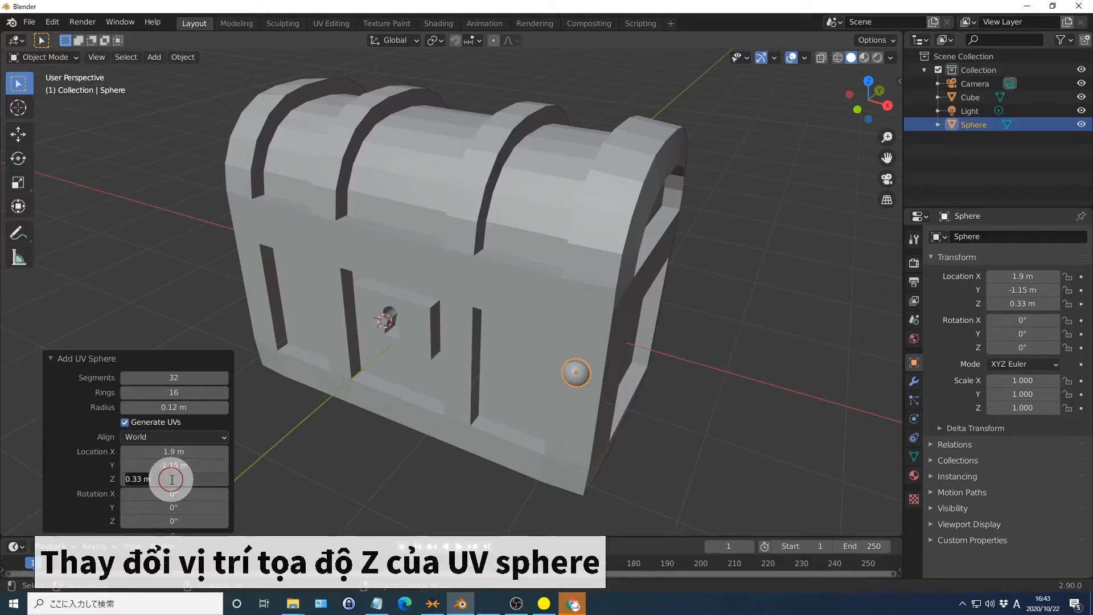
pyautogui.write('0.8')
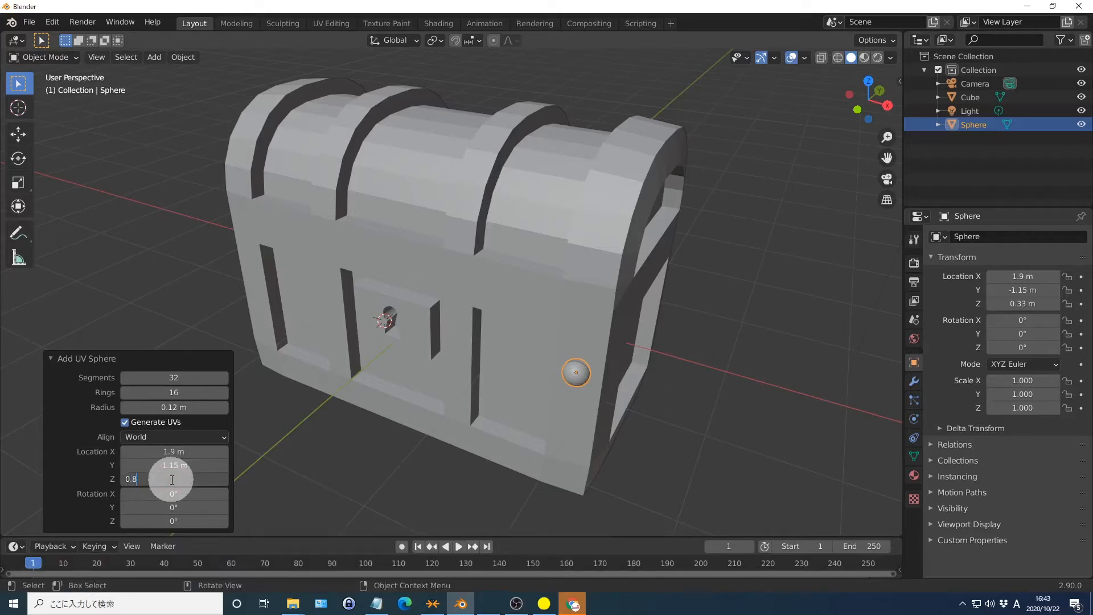
pyautogui.press('Return')
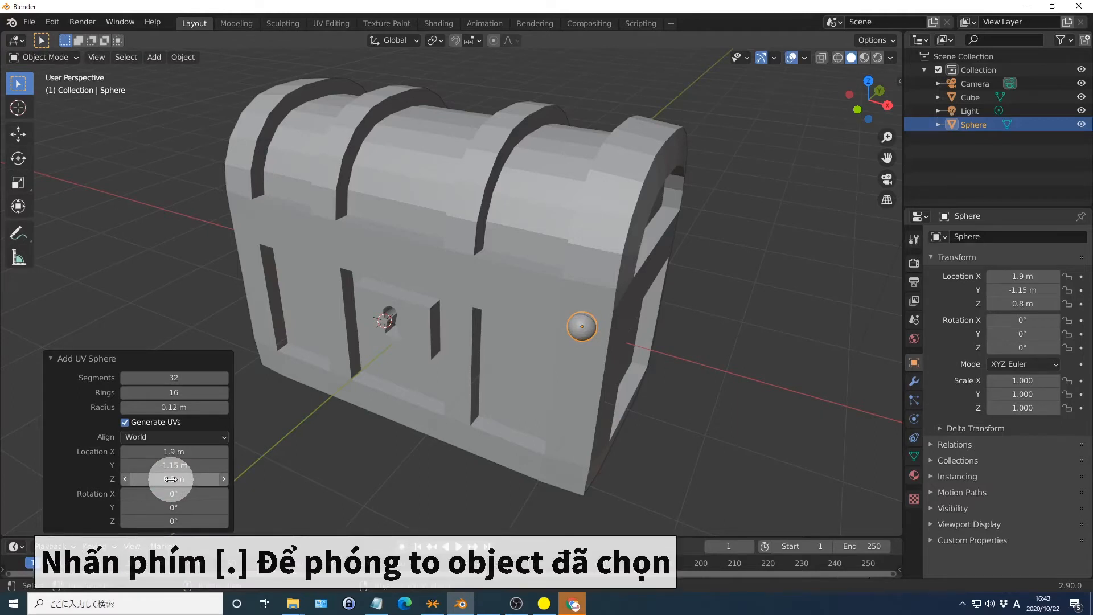
# Set the new sphere's X rotation to 90°
pyautogui.press('KP_Decimal')
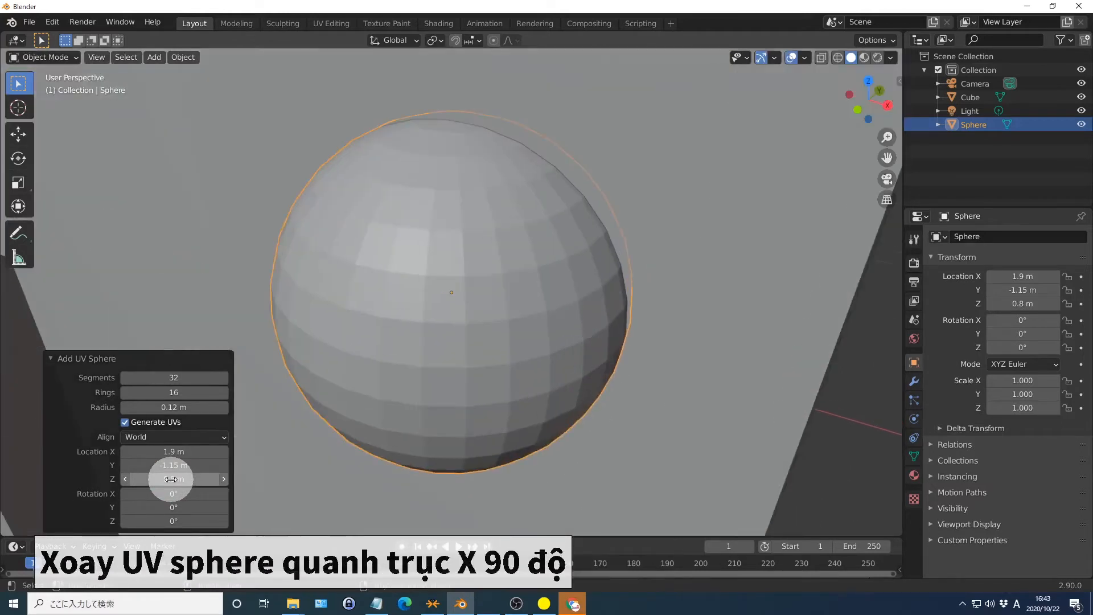
pyautogui.click(175, 494)
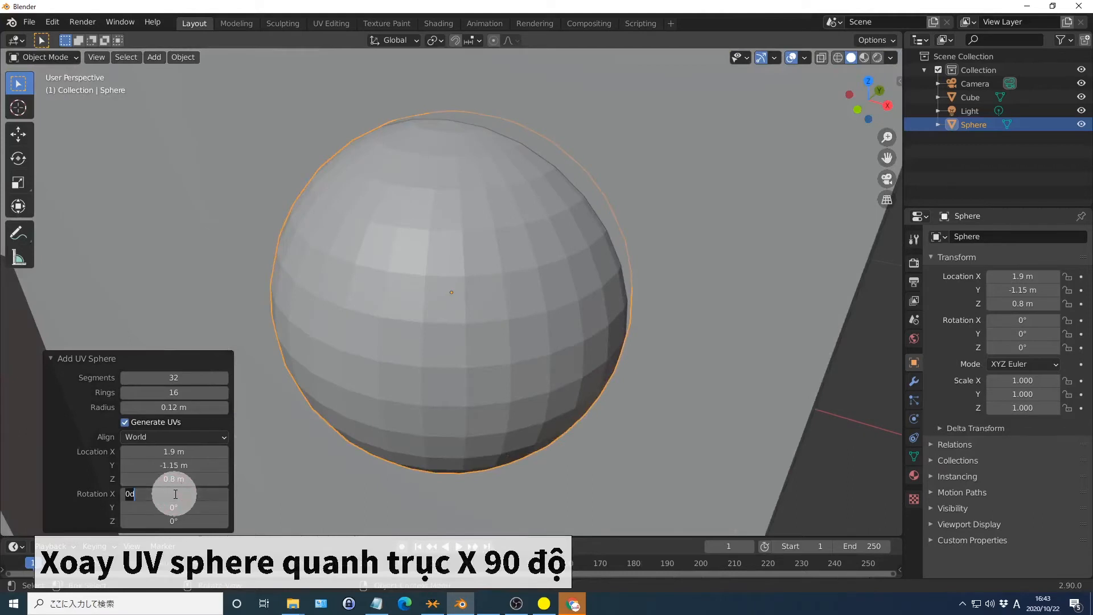
pyautogui.write('90')
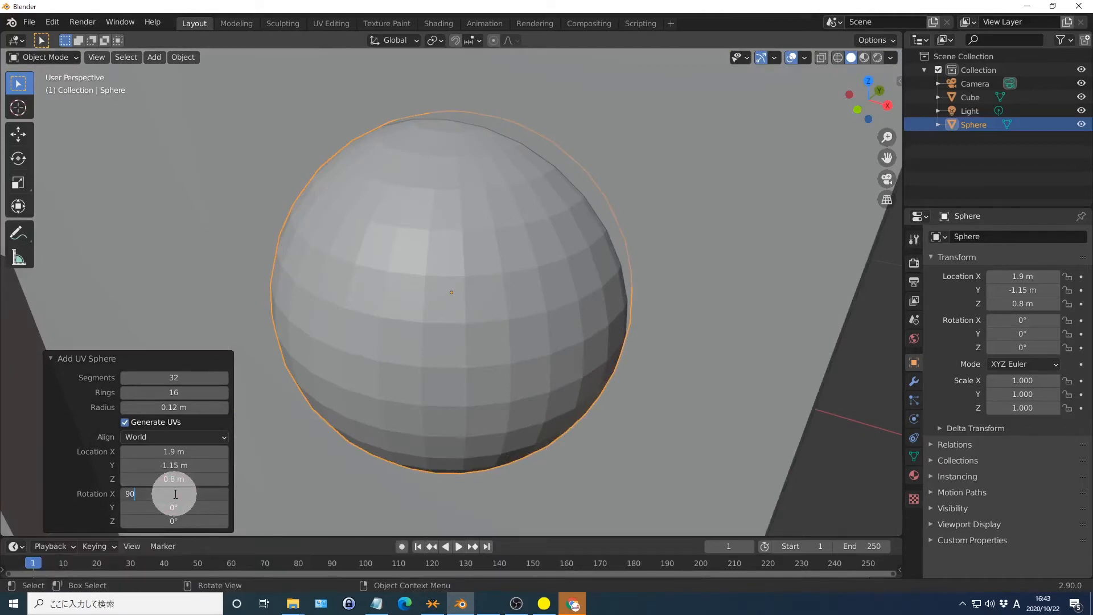
pyautogui.press('Return')
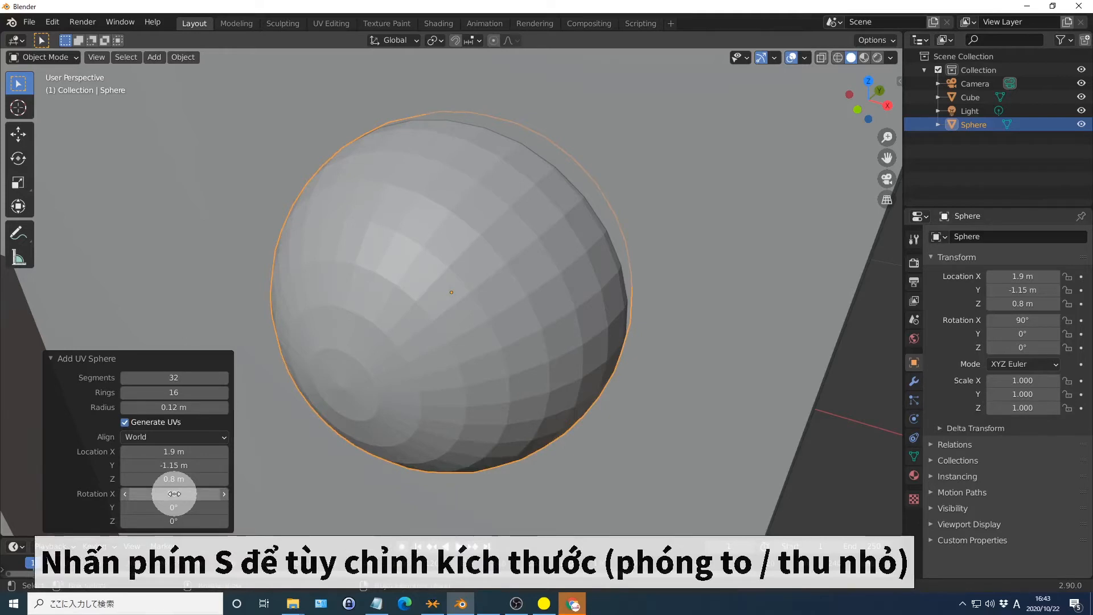
# Flatten the sphere by scaling it to 0.6 along the global Y axis
pyautogui.press('s')
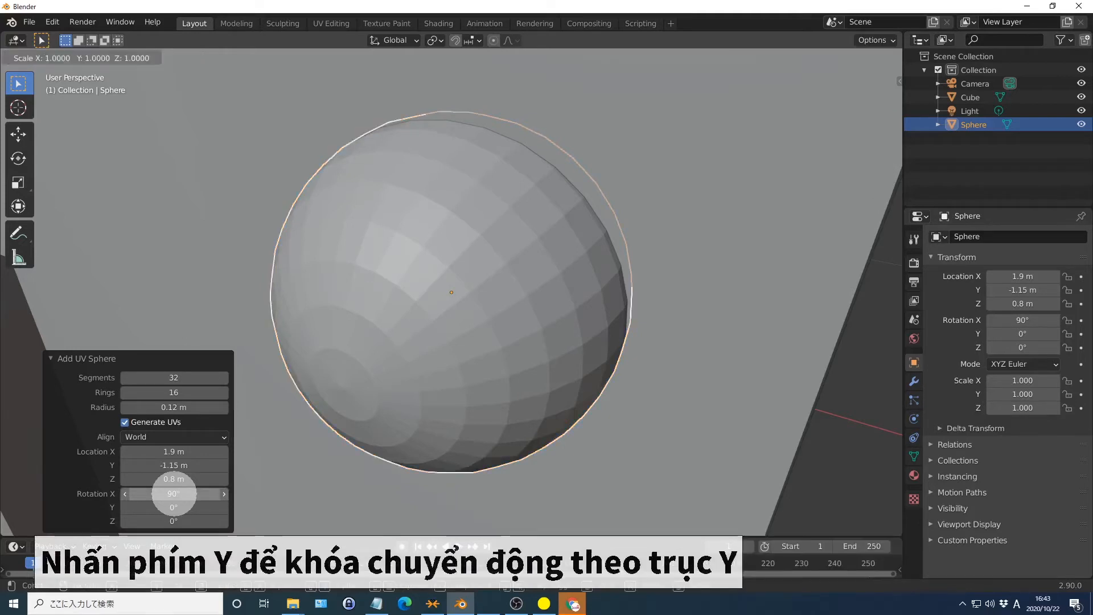
pyautogui.write('y')
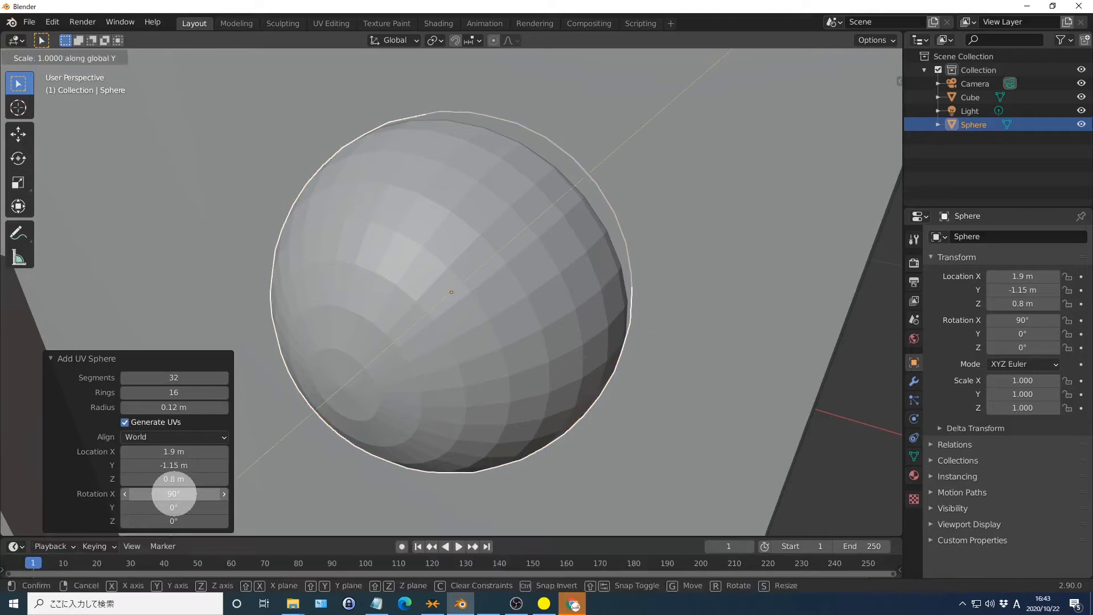
pyautogui.write('0.6')
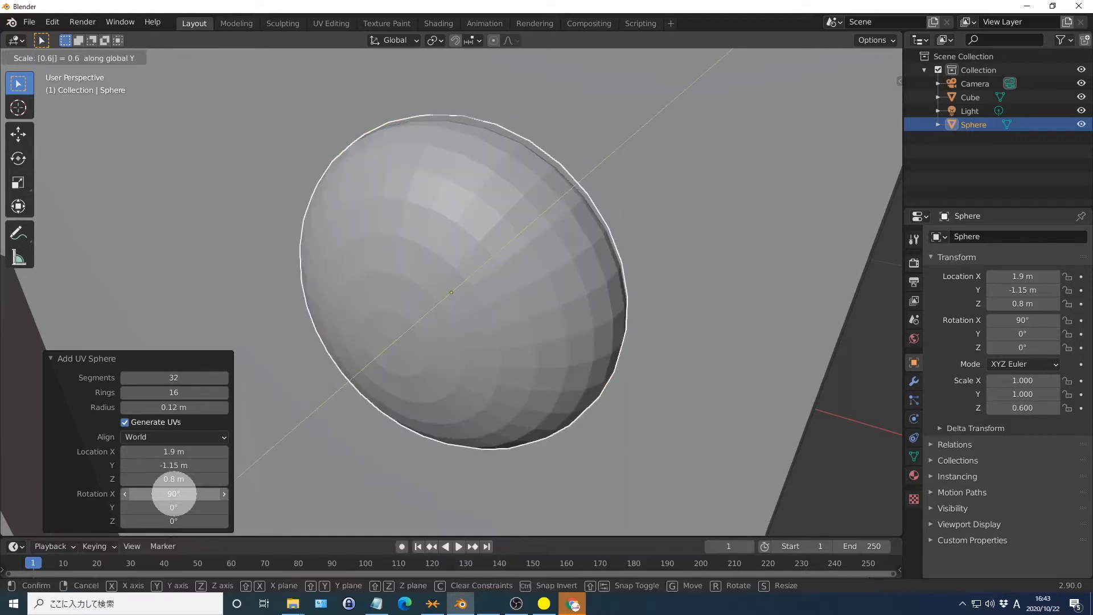
pyautogui.press('Return')
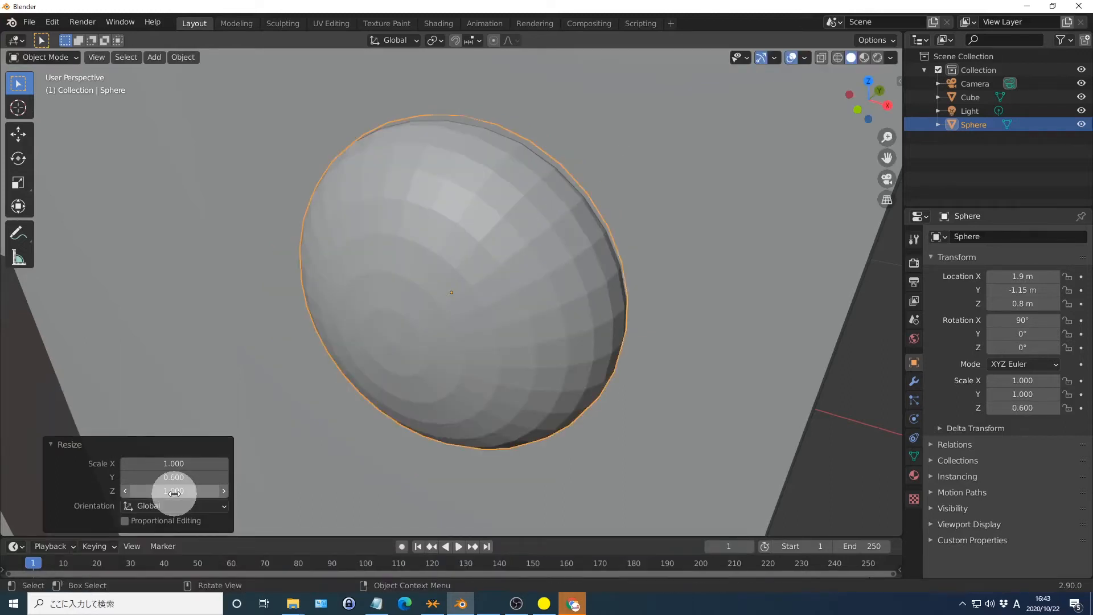
# Duplicate the flattened sphere rivet on the chest front and move the copy -0.85 m along the global Z axis
pyautogui.click(738, 361)
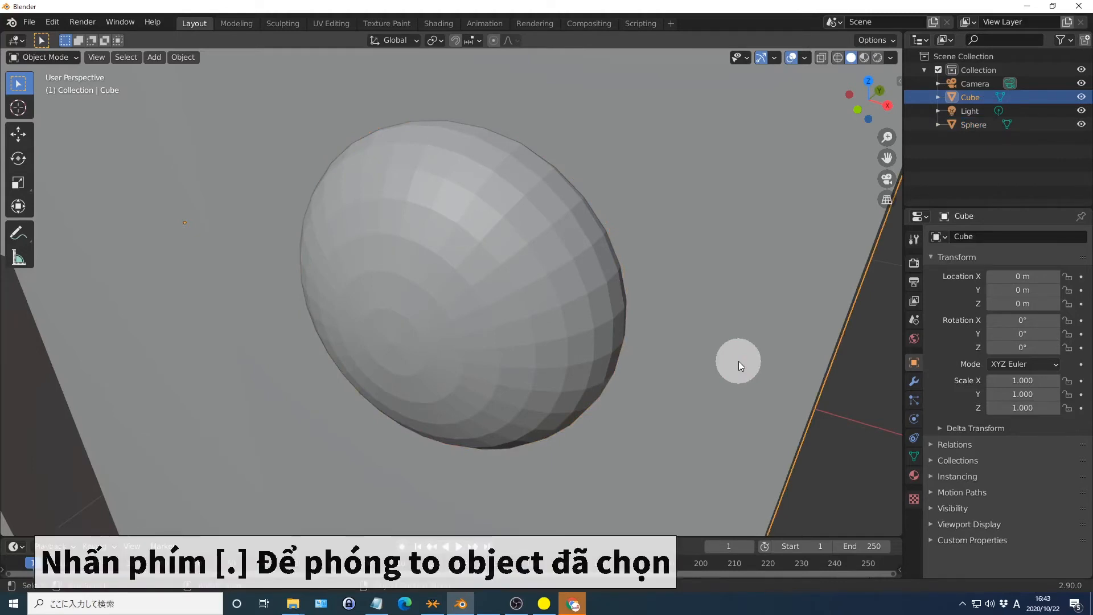
pyautogui.press('KP_Decimal')
pyautogui.click(563, 367)
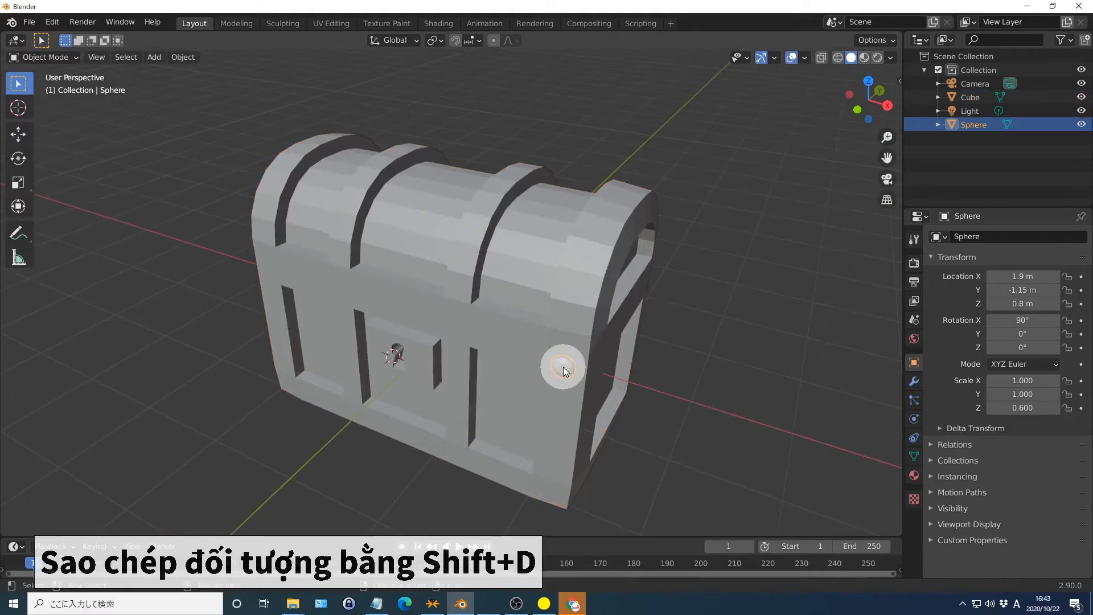
pyautogui.hotkey('shift', 'd')
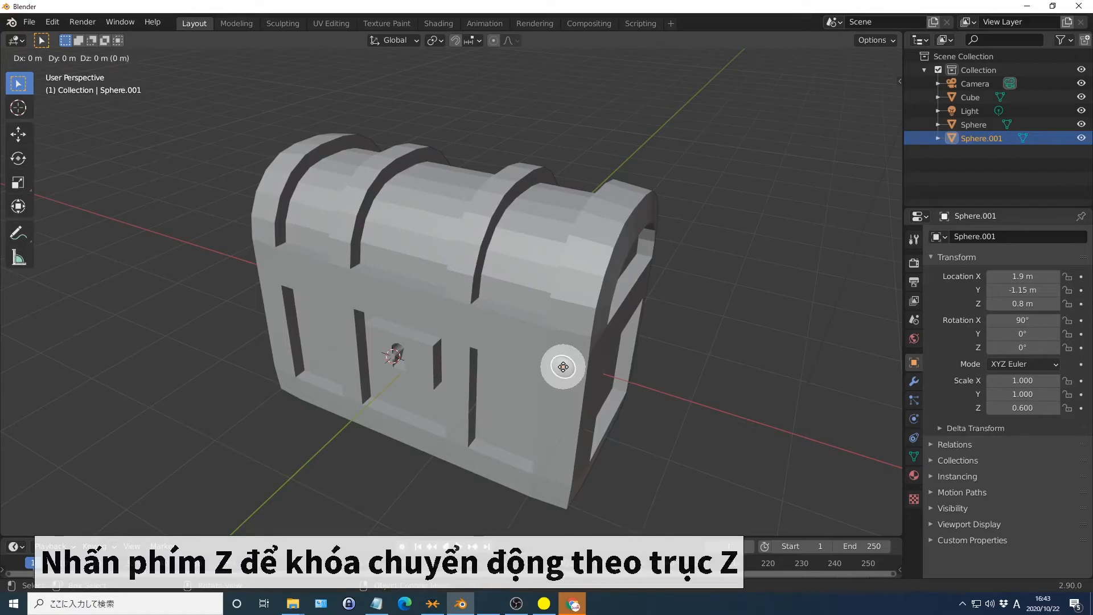
pyautogui.press('z')
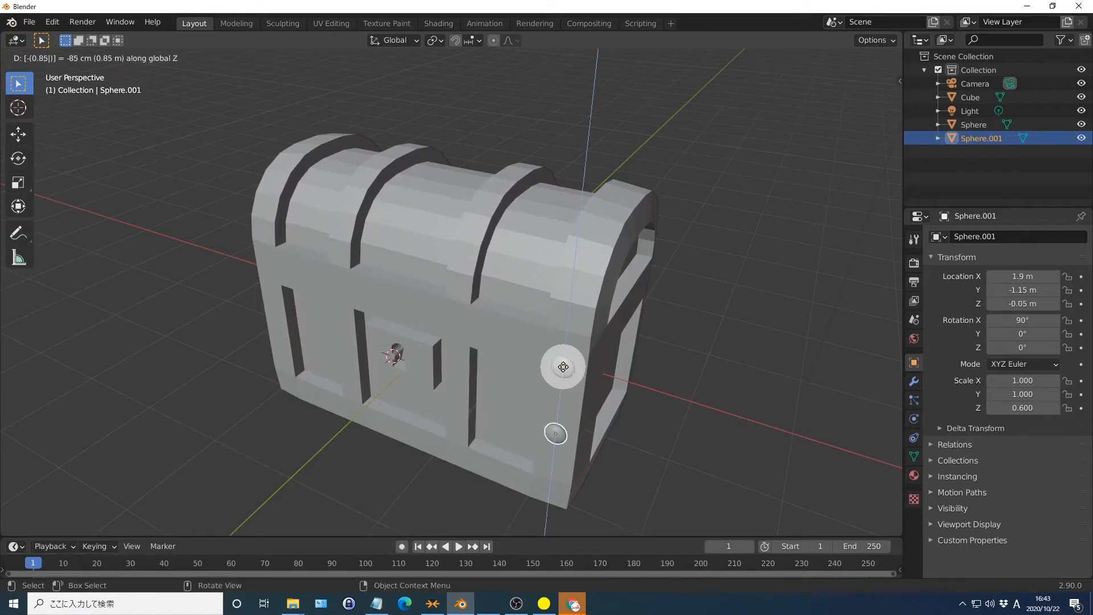
pyautogui.press('Return')
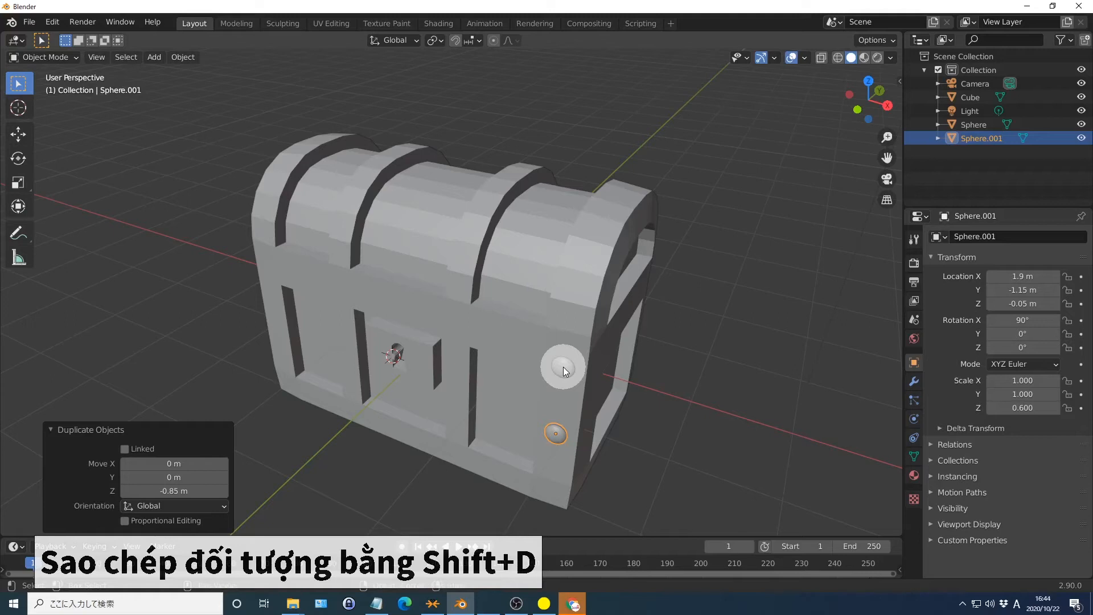
# Duplicate the lower rivet again, offsetting this third rivet -0.85 m along the global Z axis
pyautogui.hotkey('shift', 'd')
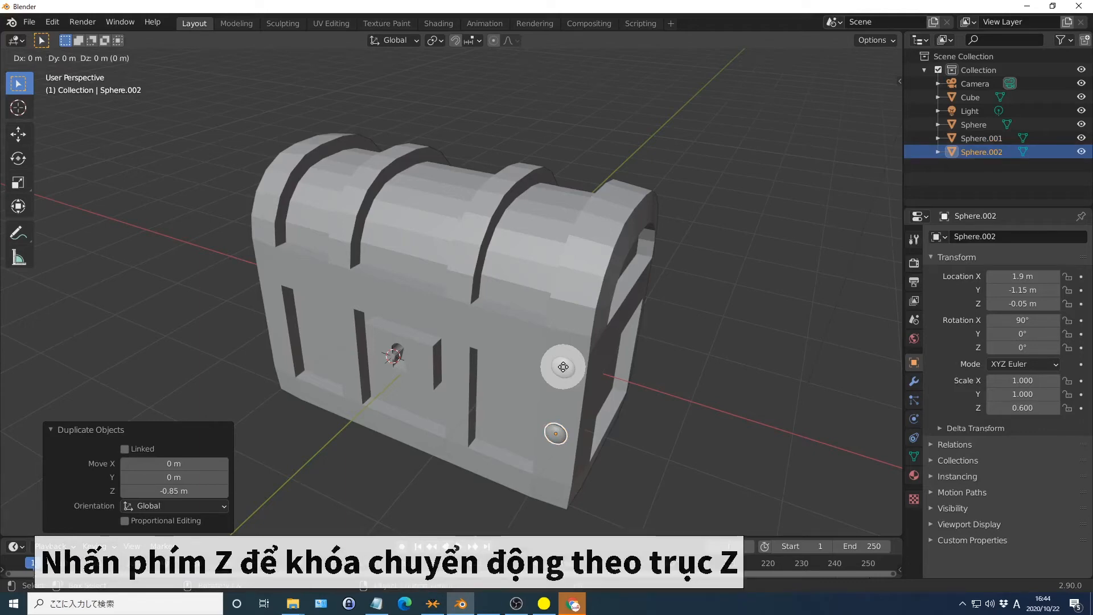
pyautogui.write('z-0.85')
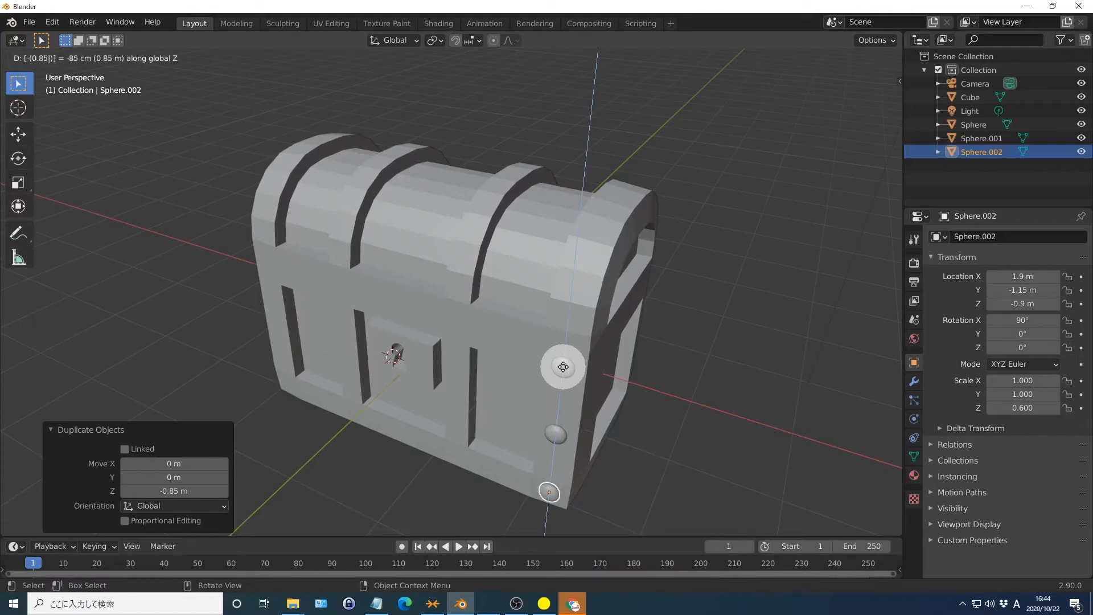
pyautogui.press('Return')
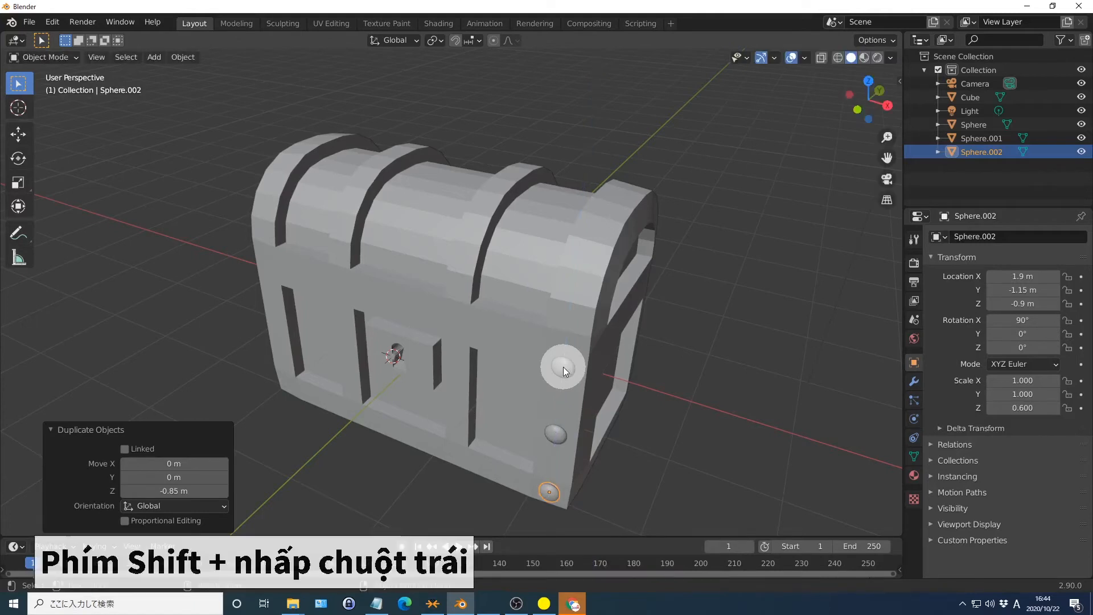
# Select all three front rivets and duplicate them -3.82 m along the global X axis to the chest's opposite front edge
pyautogui.keyDown('shift'); pyautogui.click(562, 367); pyautogui.keyUp('shift')
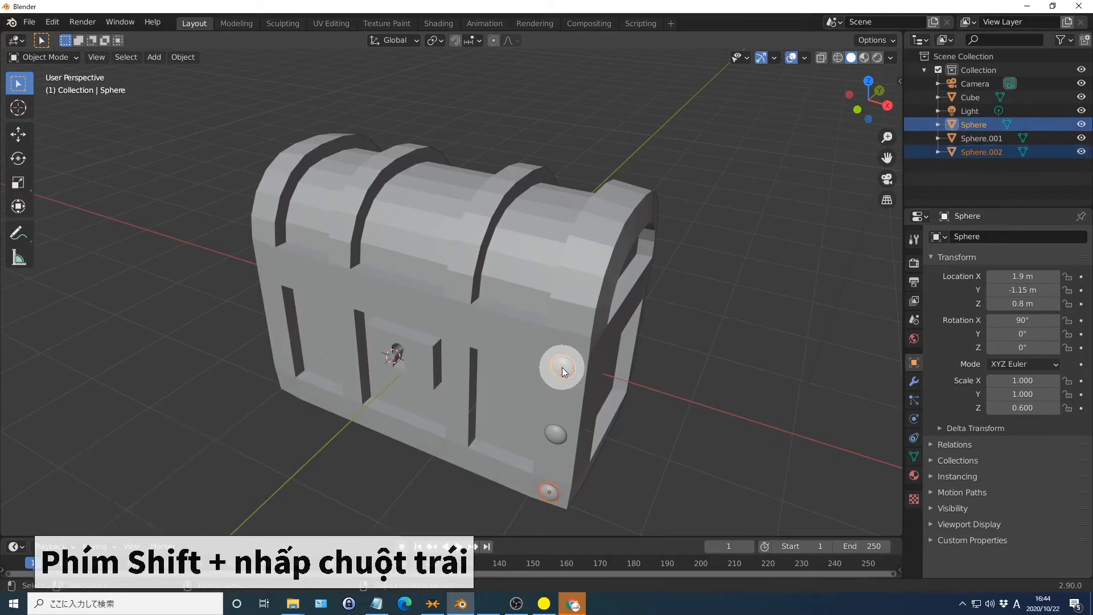
pyautogui.keyDown('shift'); pyautogui.click(555, 435); pyautogui.keyUp('shift')
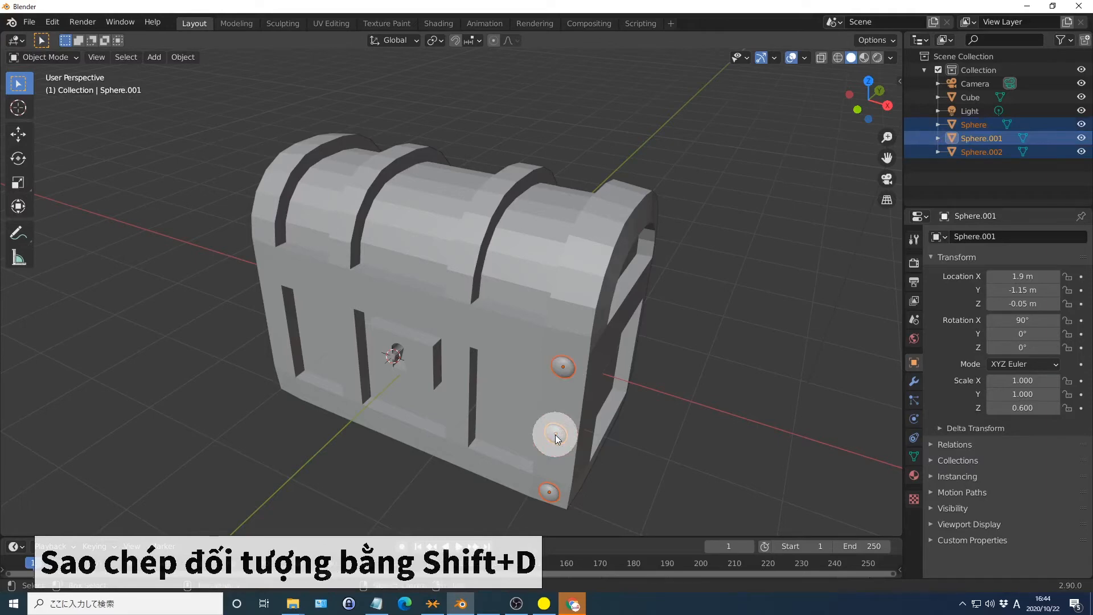
pyautogui.hotkey('shift', 'd')
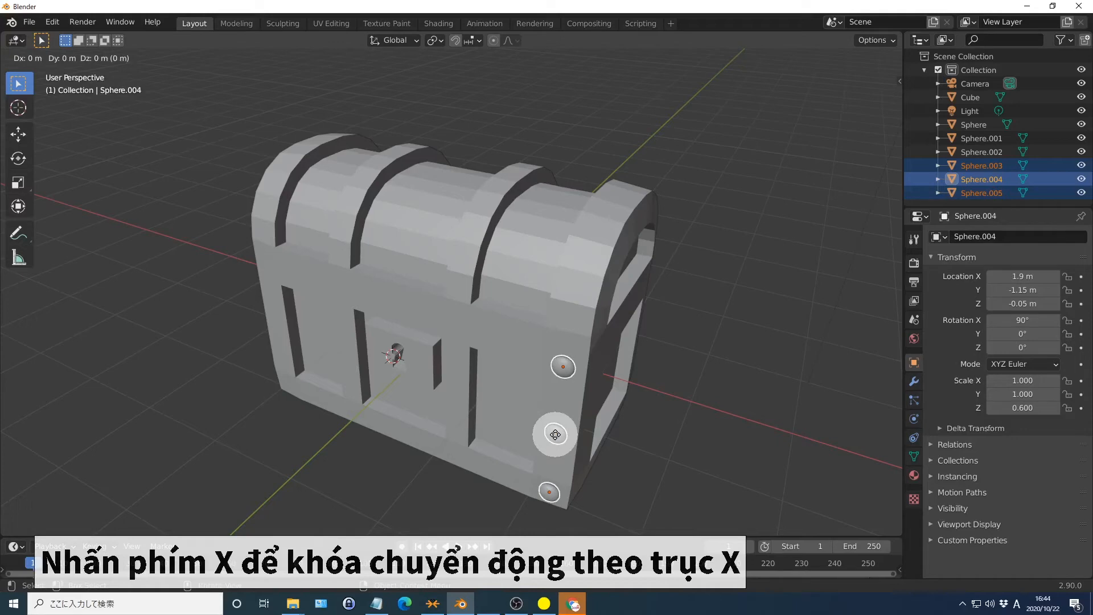
pyautogui.write('x-3.82')
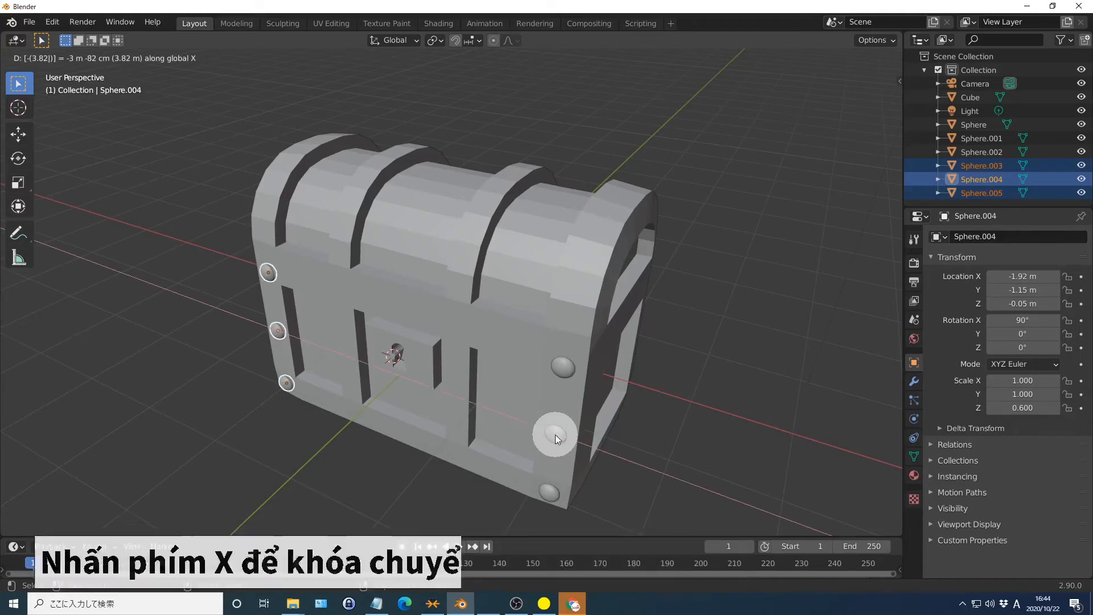
pyautogui.press('Return')
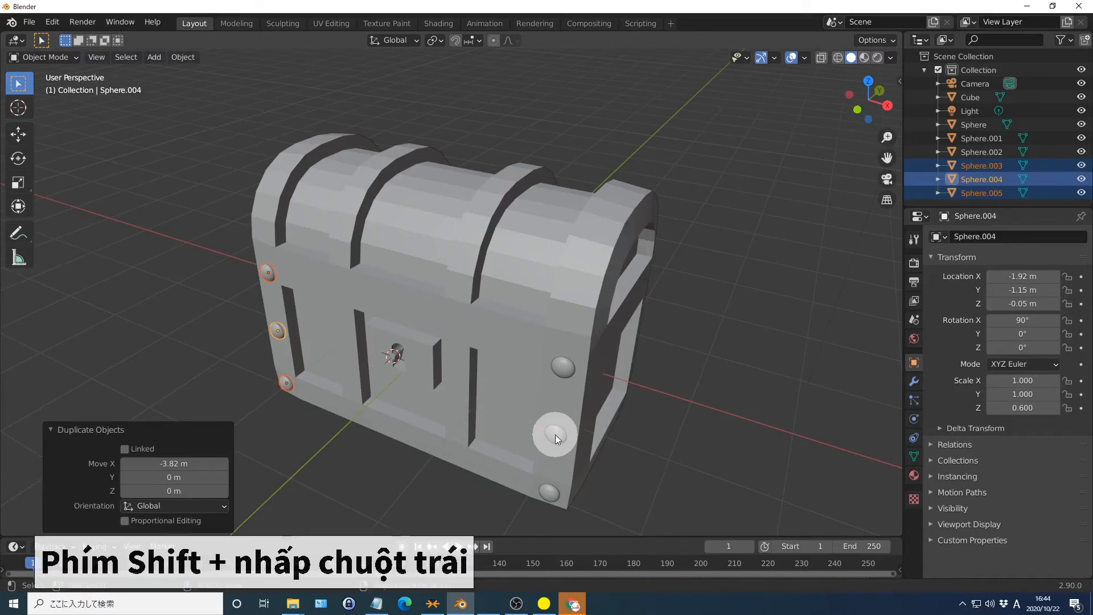
# Select all six front rivets and duplicate them 2.31 m along the global Y axis onto the chest's back
pyautogui.keyDown('shift'); pyautogui.click(562, 367); pyautogui.keyUp('shift')
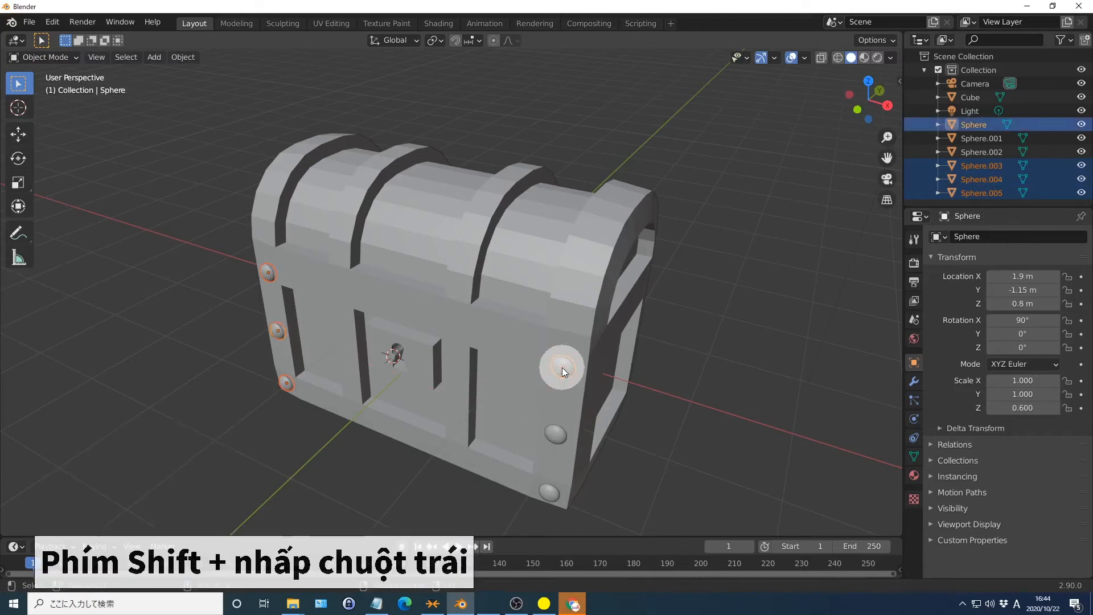
pyautogui.keyDown('shift'); pyautogui.click(555, 435); pyautogui.keyUp('shift')
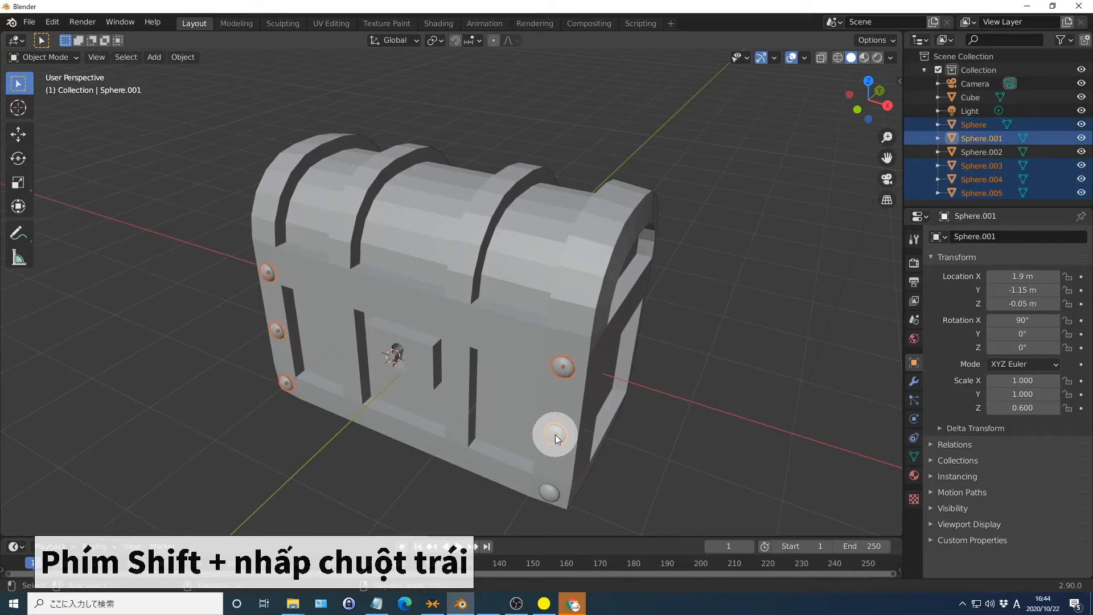
pyautogui.keyDown('shift'); pyautogui.click(549, 493); pyautogui.keyUp('shift')
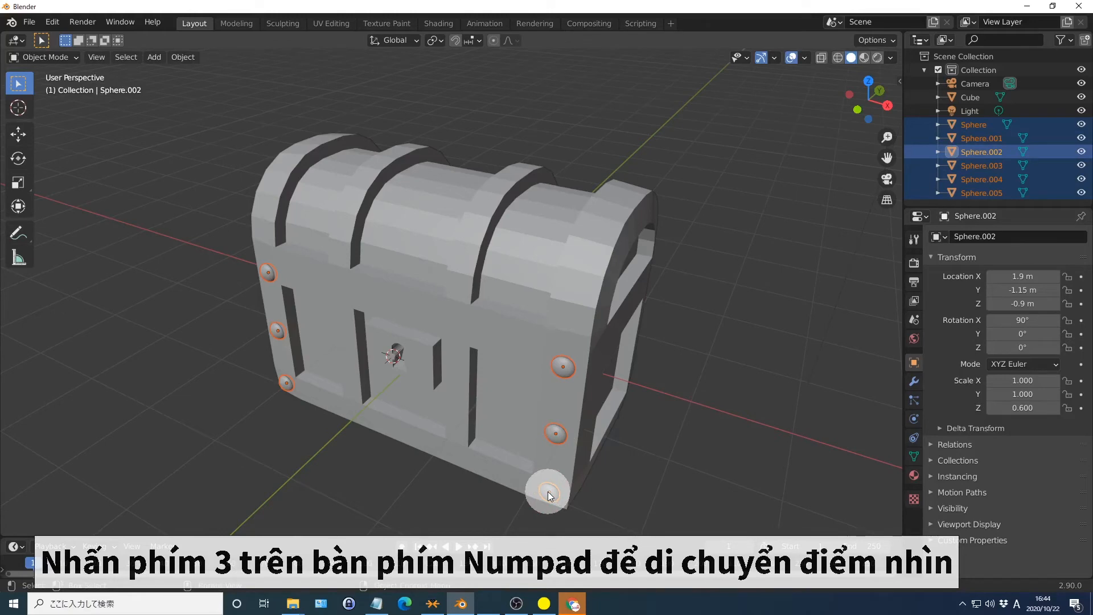
pyautogui.press('KP_3')
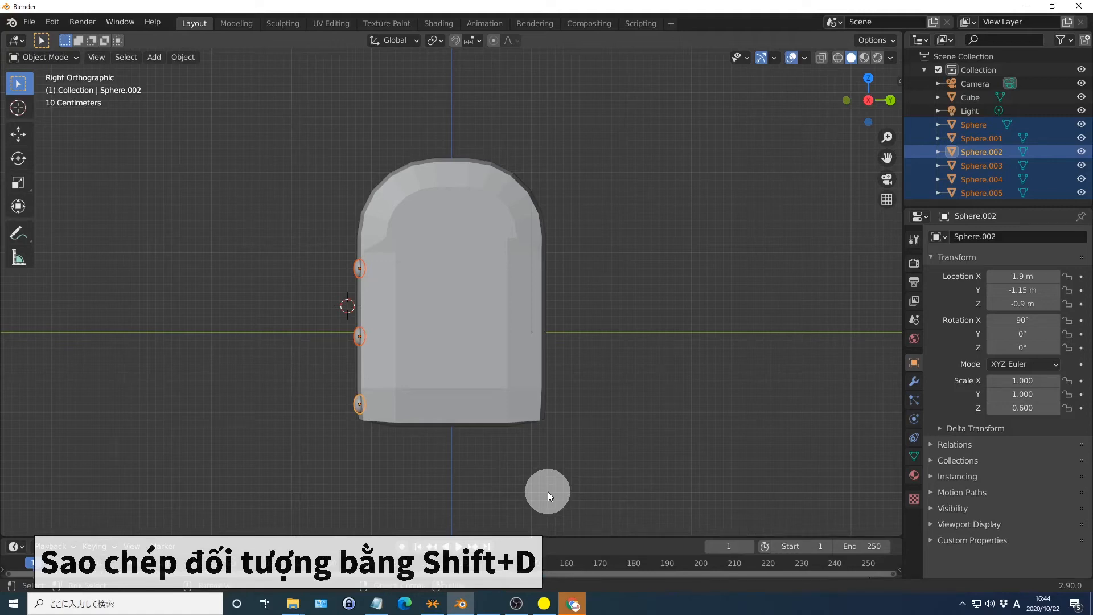
pyautogui.hotkey('shift', 'd')
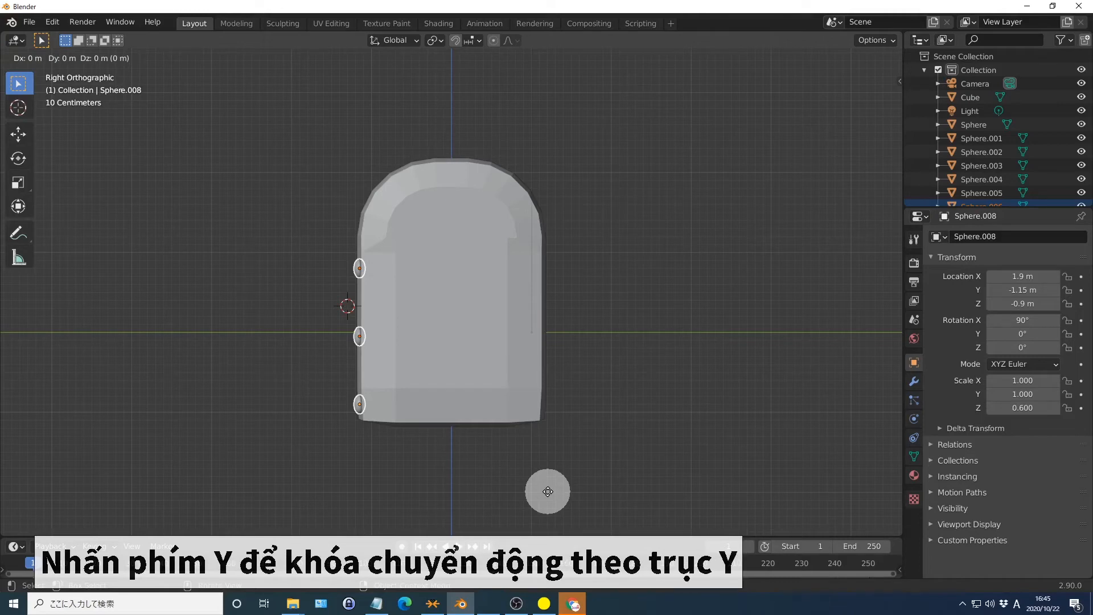
pyautogui.write('y2.31')
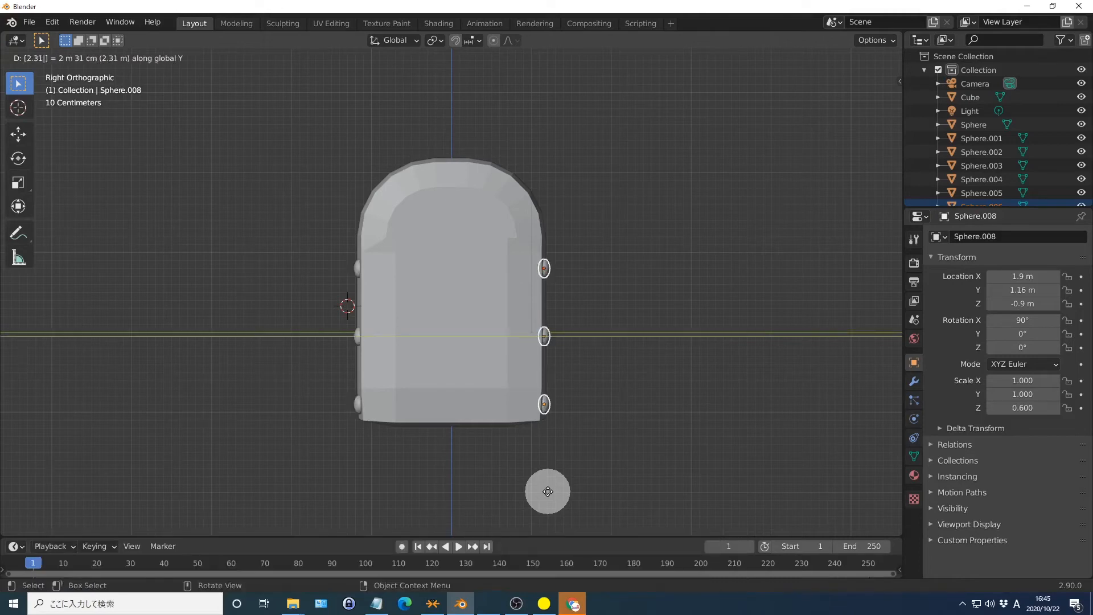
pyautogui.press('Return')
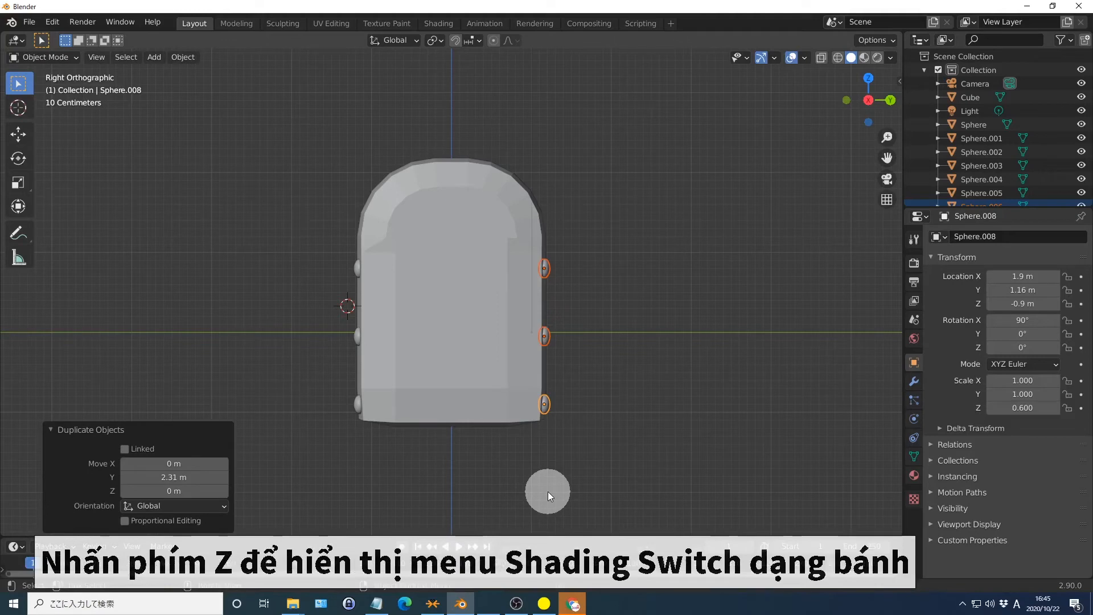
# In wireframe shading, select all faces of the chest's lid in Edit Mode and split them from the body
pyautogui.press('z')
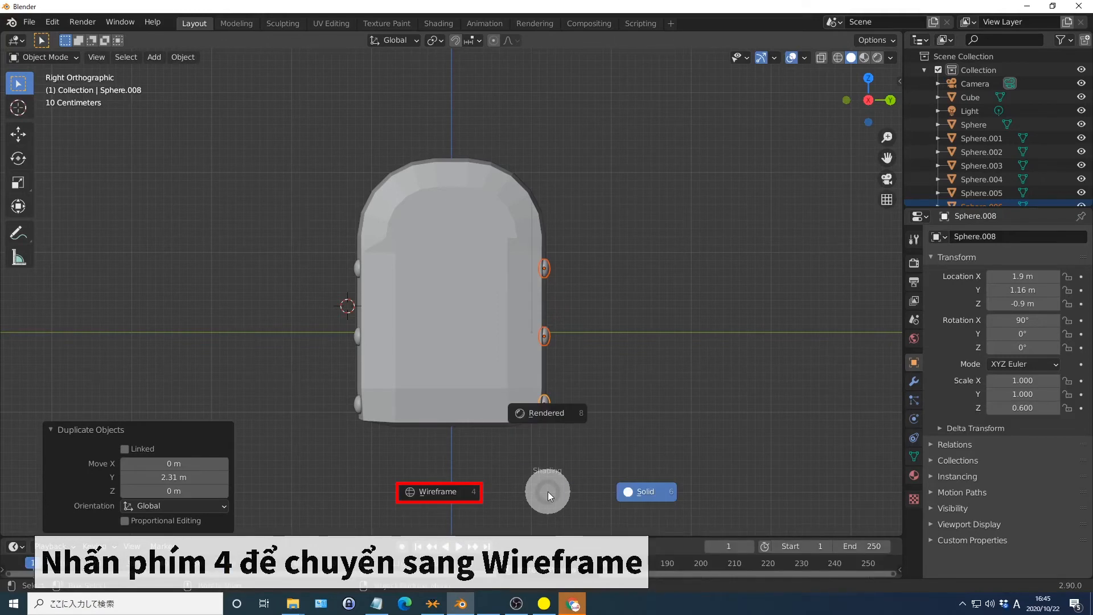
pyautogui.press('4')
pyautogui.click(505, 388)
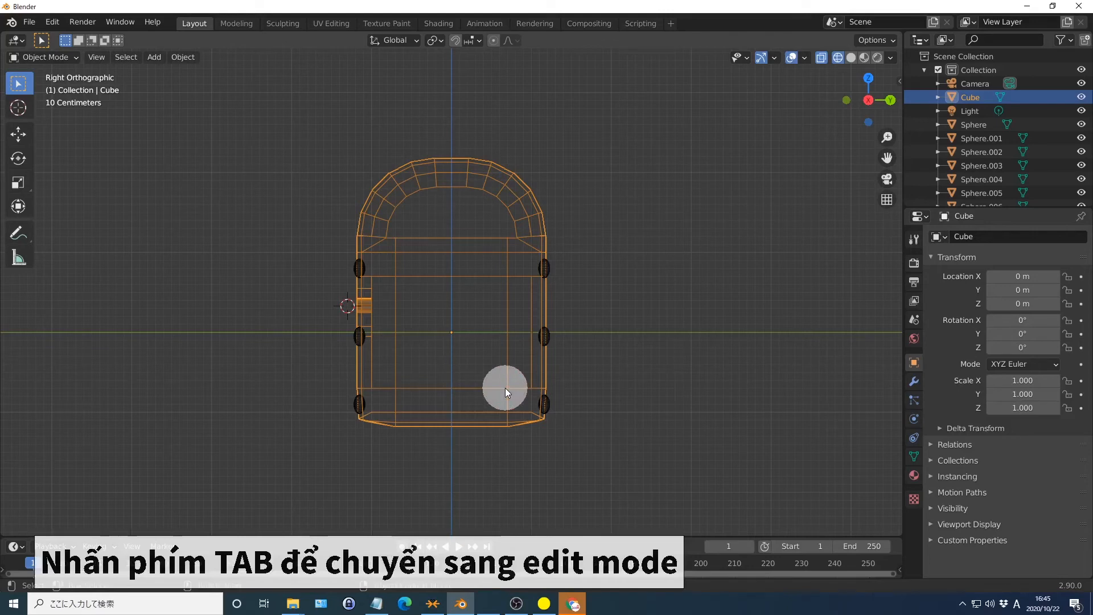
pyautogui.press('Tab')
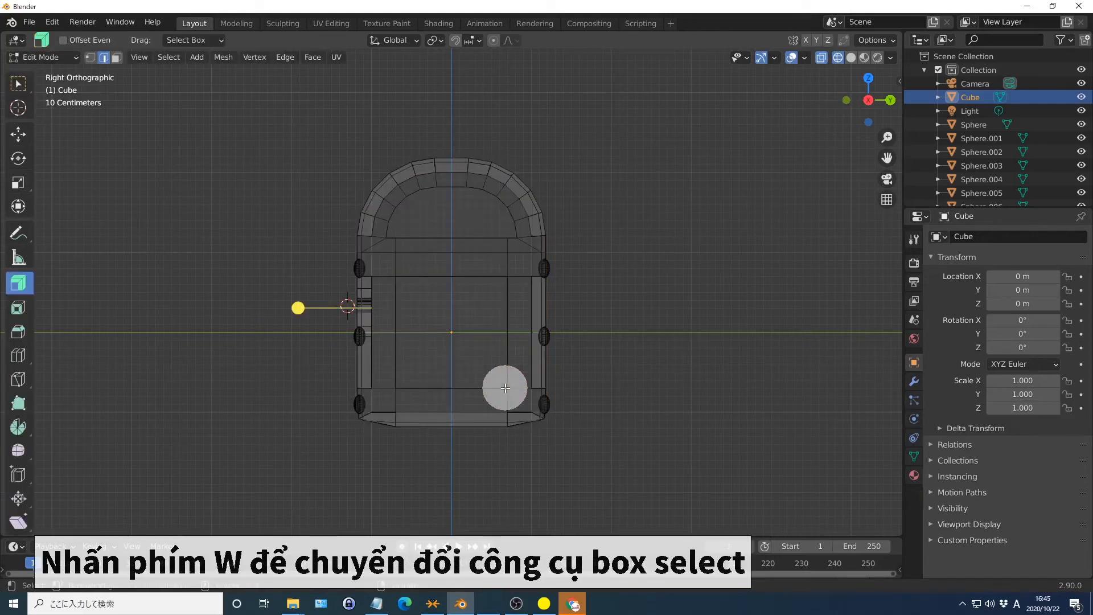
pyautogui.press('w')
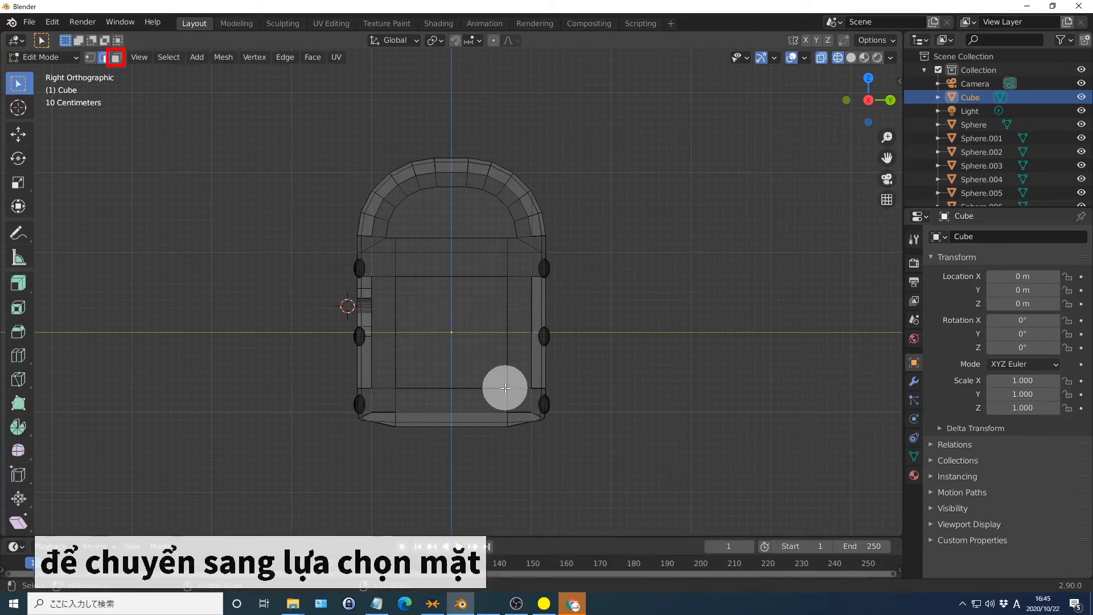
pyautogui.press('3')
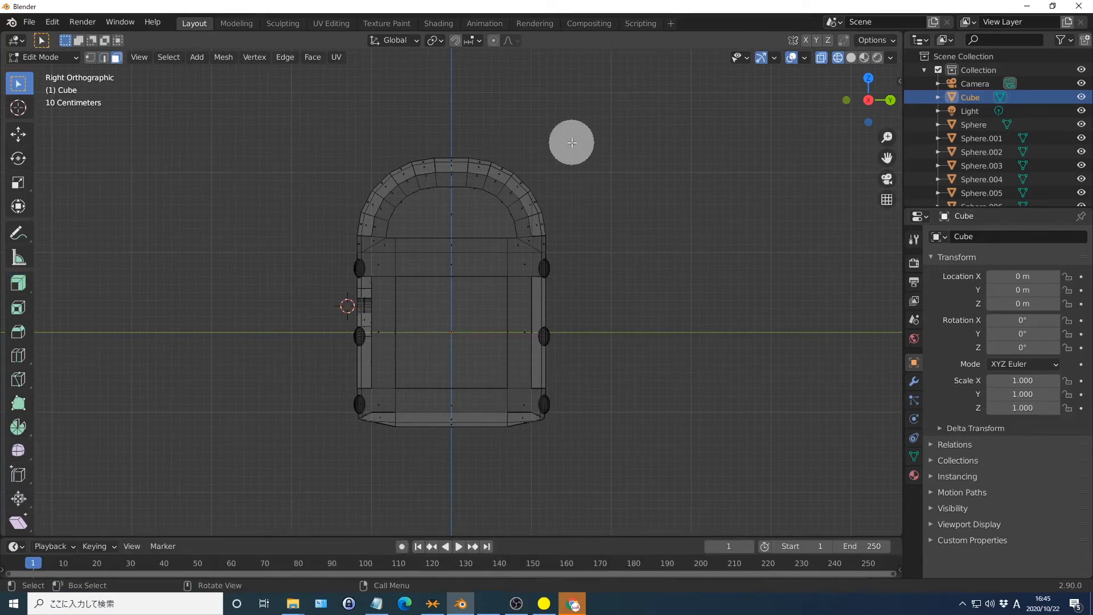
pyautogui.moveTo(571, 142); pyautogui.dragTo(338, 249)
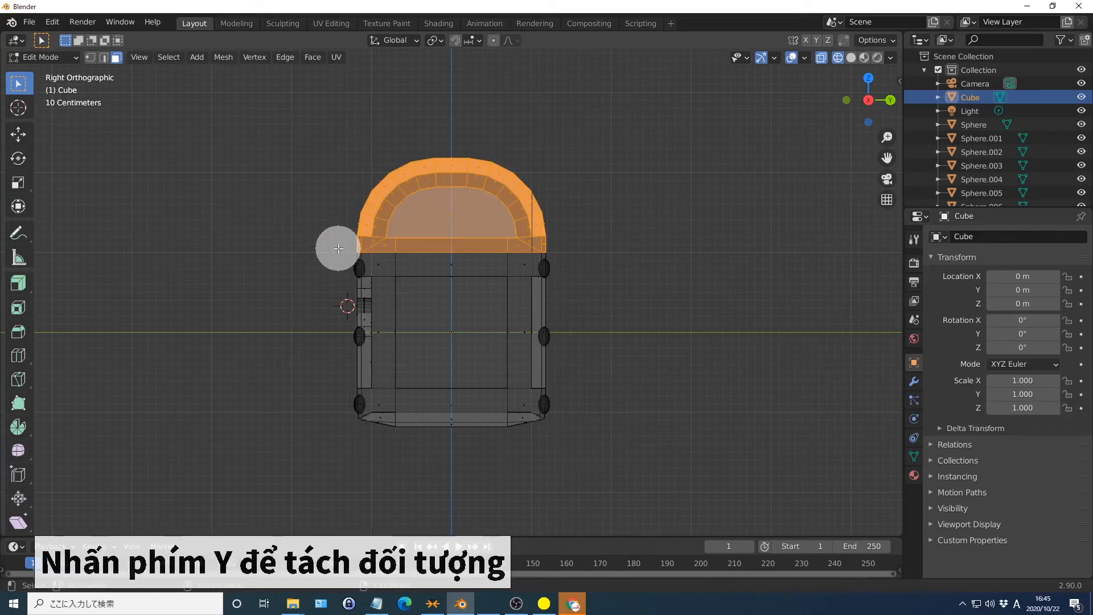
pyautogui.press('y')
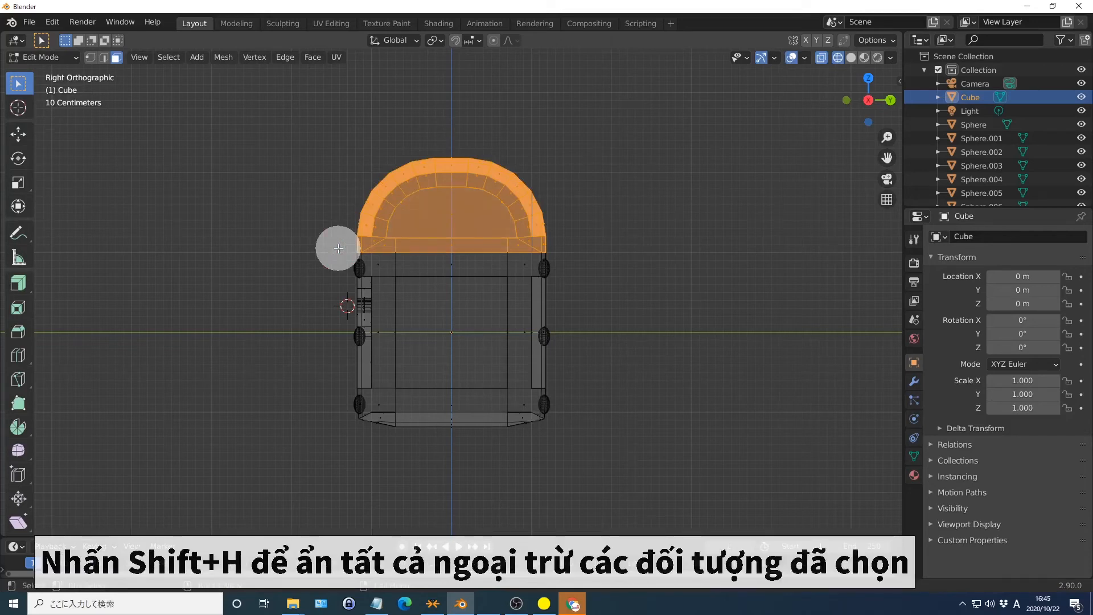
# Hide the unselected chest body faces so only the lid remains, and switch the viewport to solid shading
pyautogui.hotkey('shift', 'h')
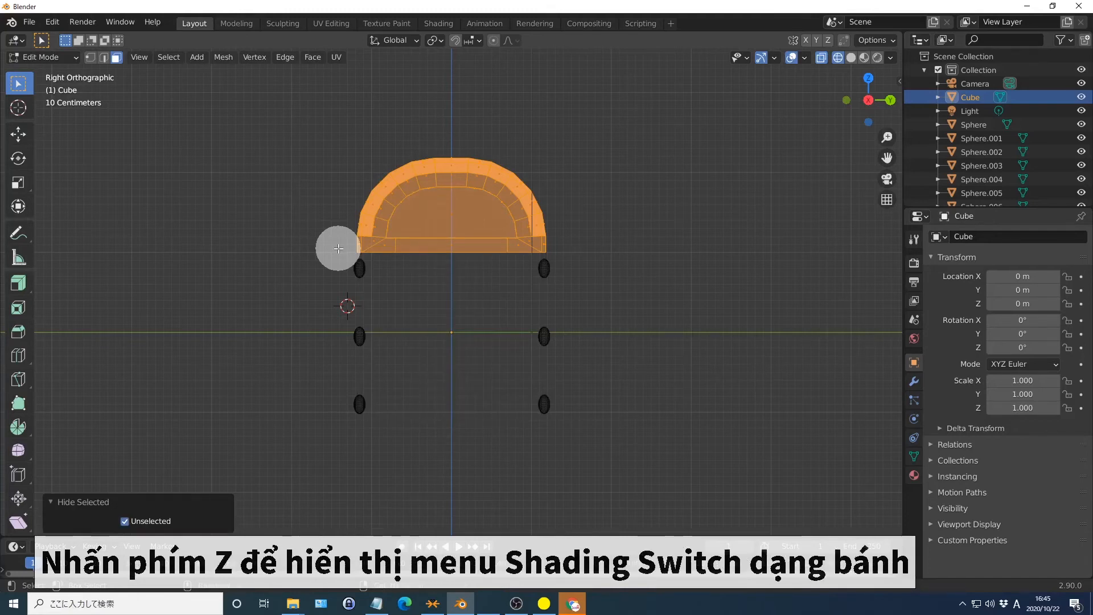
pyautogui.press('z')
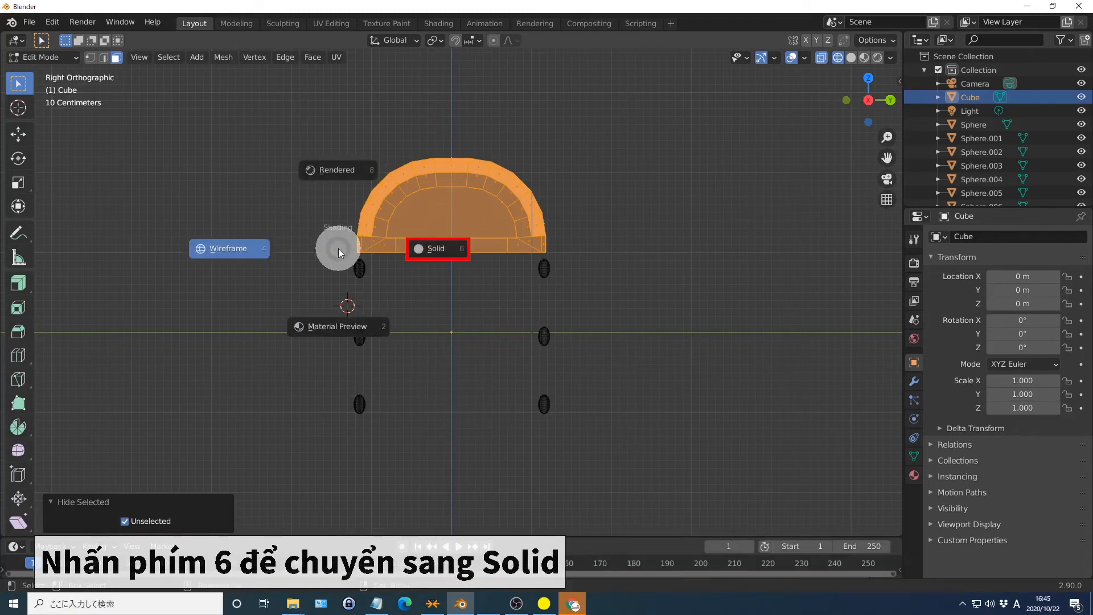
pyautogui.press('6')
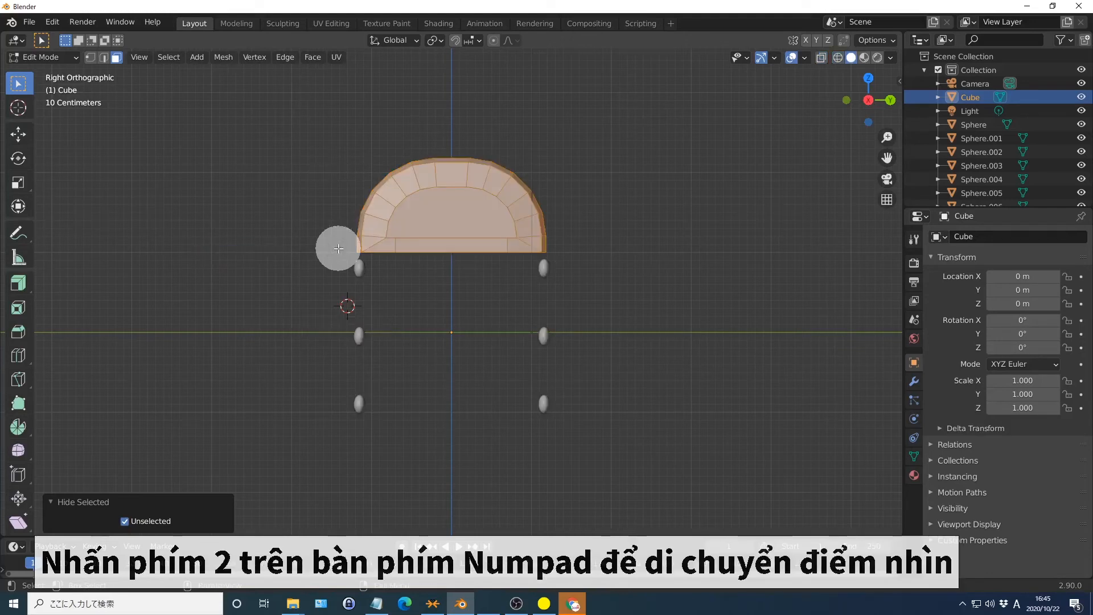
# Select the edge loop around the open underside of the lid and fill it with a face
pyautogui.press('KP_2')
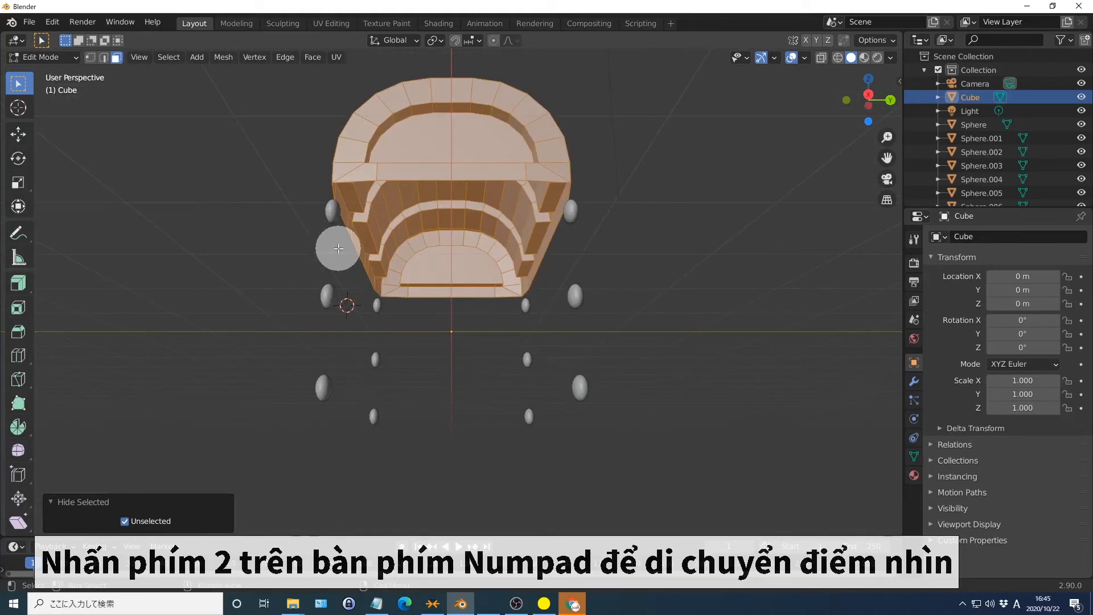
pyautogui.press('KP_2')
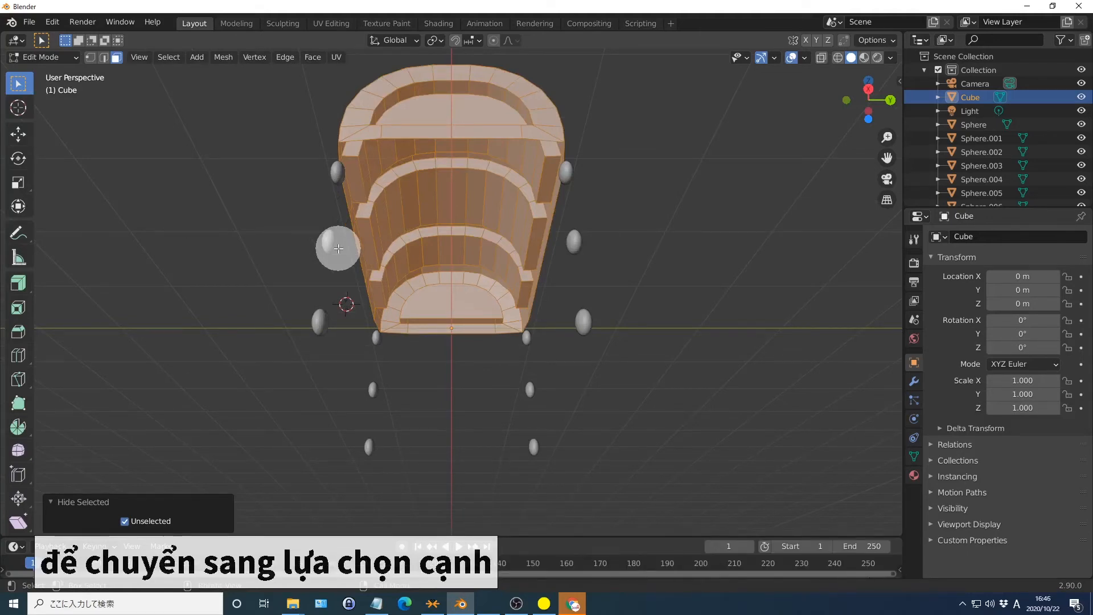
pyautogui.press('2')
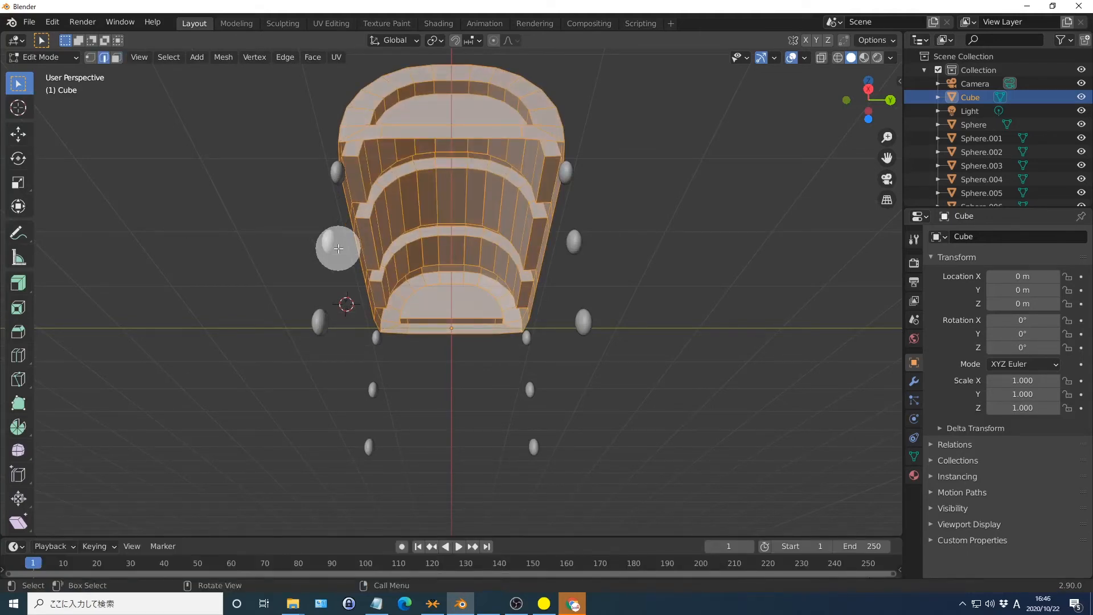
pyautogui.keyDown('alt'); pyautogui.click(422, 138); pyautogui.keyUp('alt')
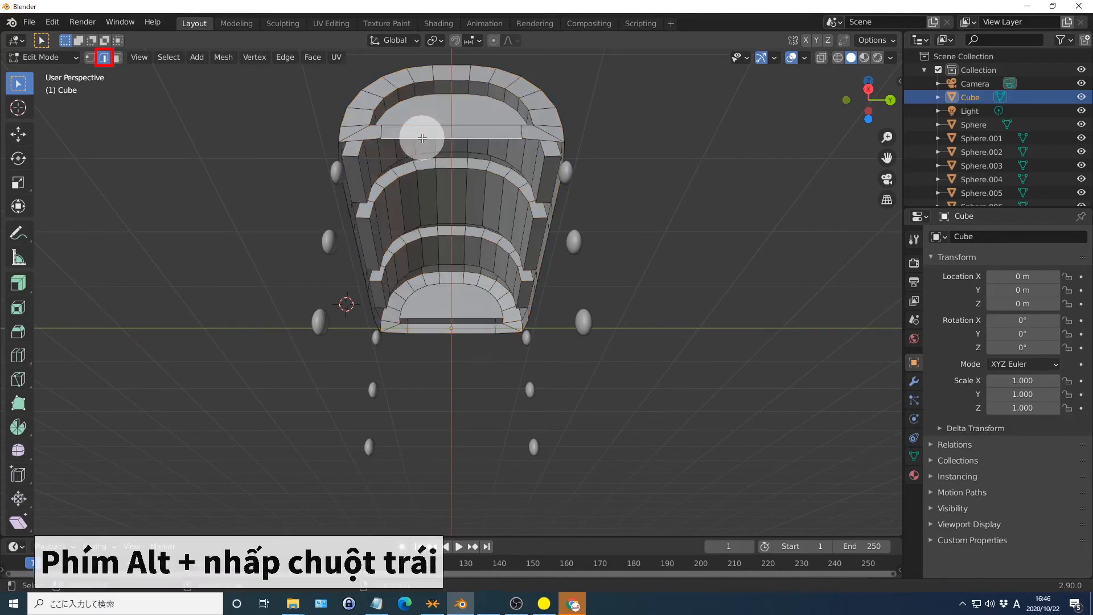
pyautogui.keyDown('alt'); pyautogui.click(422, 137); pyautogui.keyUp('alt')
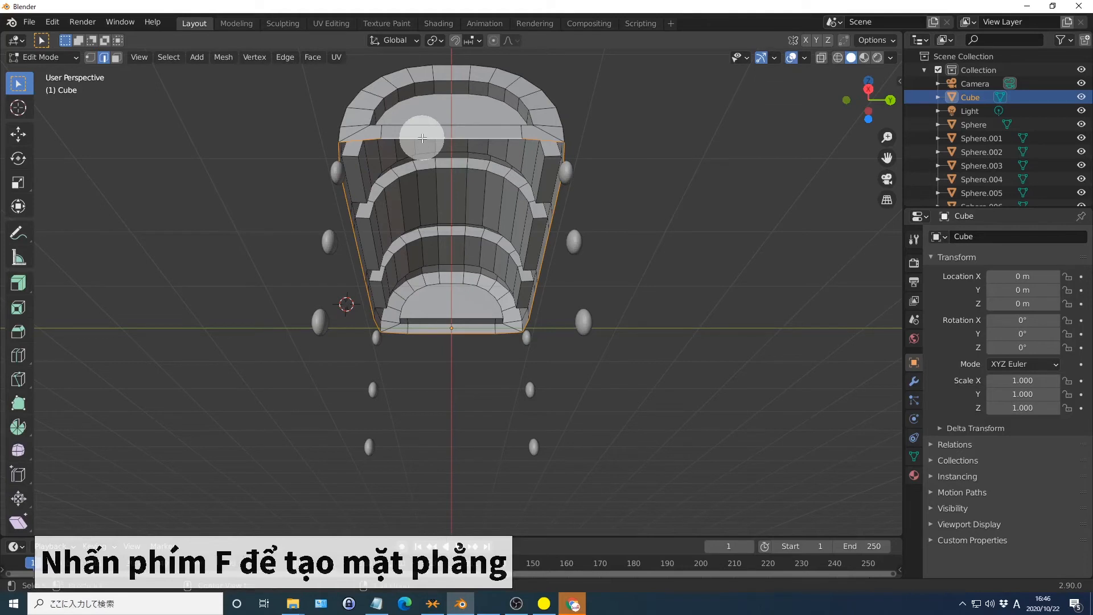
pyautogui.press('f')
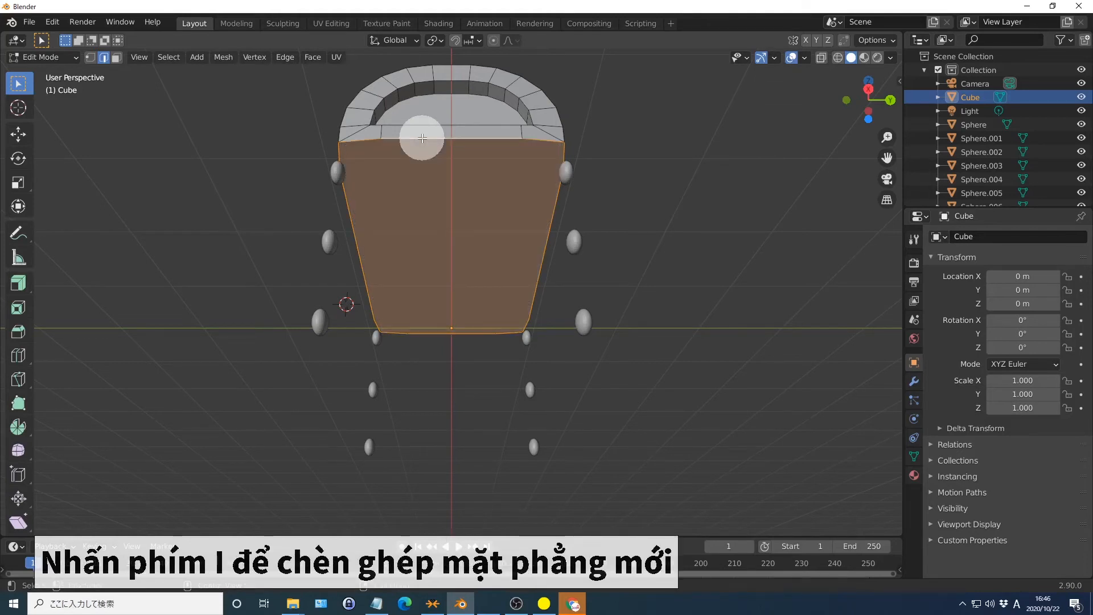
# Inset the lid's underside face by 0.3 m and extrude the inner face -0.6 m to hollow out the lid
pyautogui.press('i')
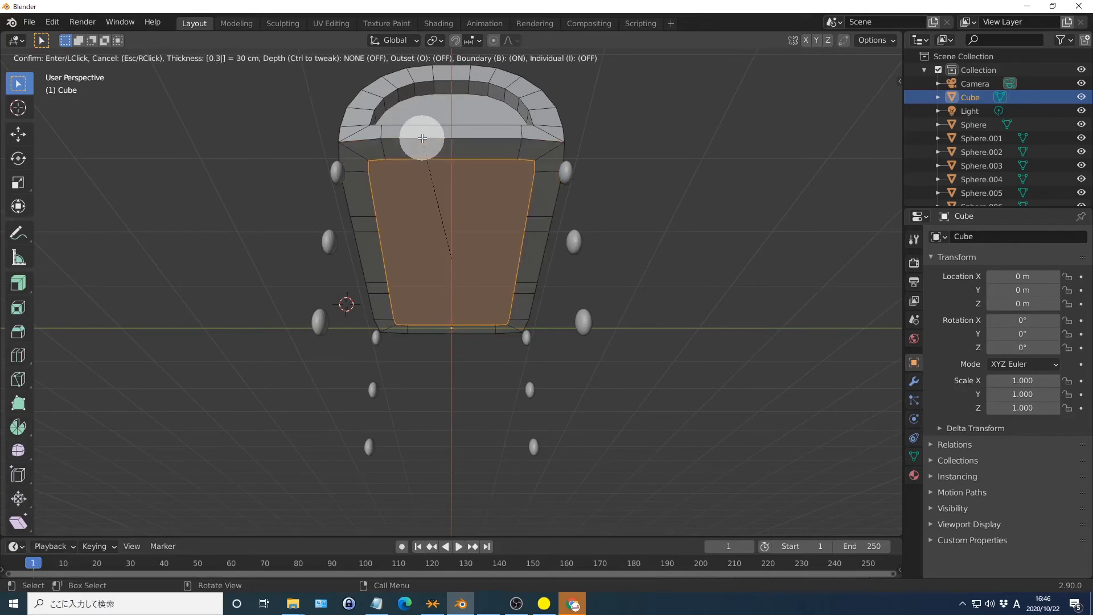
pyautogui.press('Return')
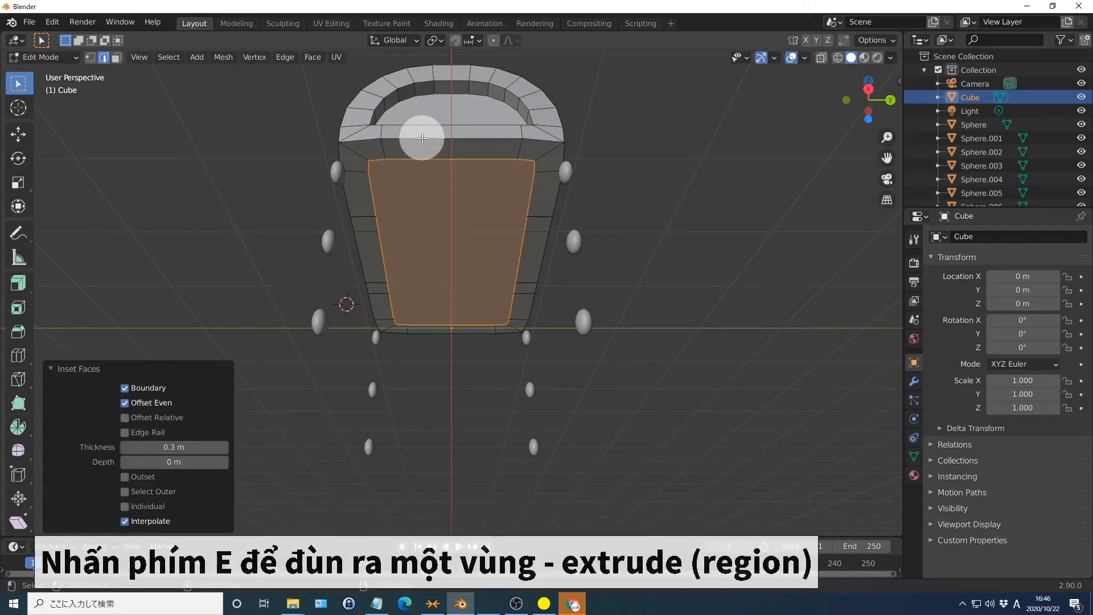
pyautogui.write('e-0.6')
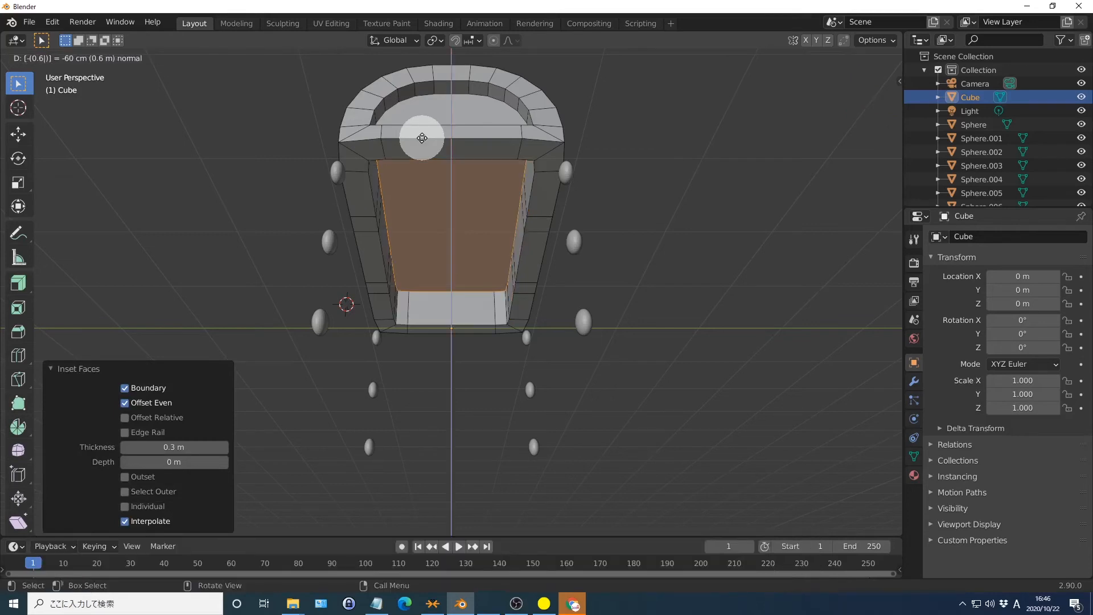
pyautogui.press('Return')
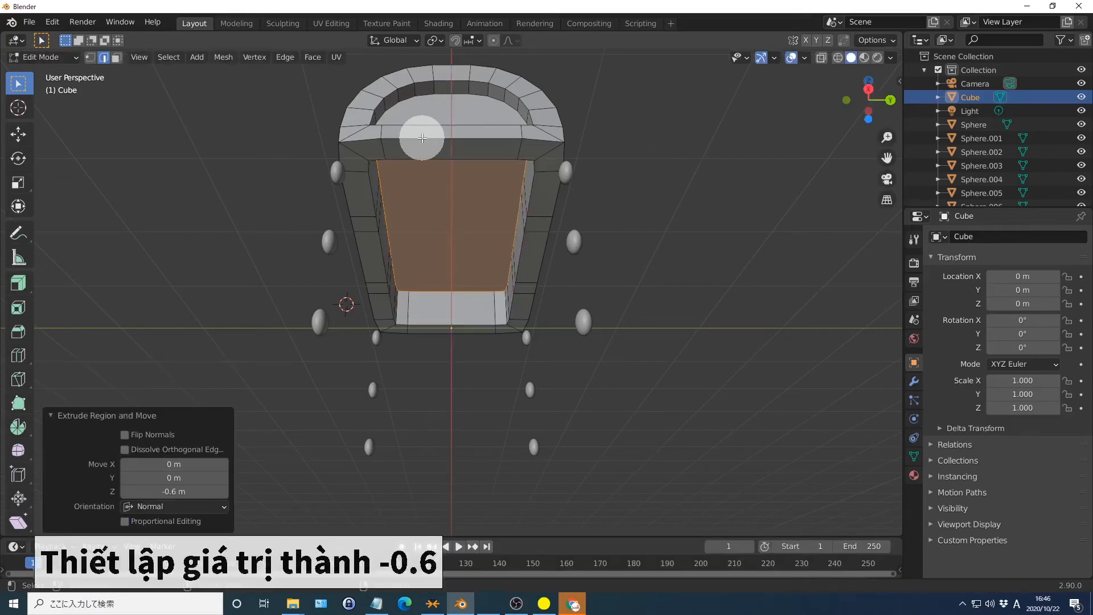
# Clear the selection, reveal the hidden chest body, and hide the unselected lid so only the body remains
pyautogui.click(701, 241)
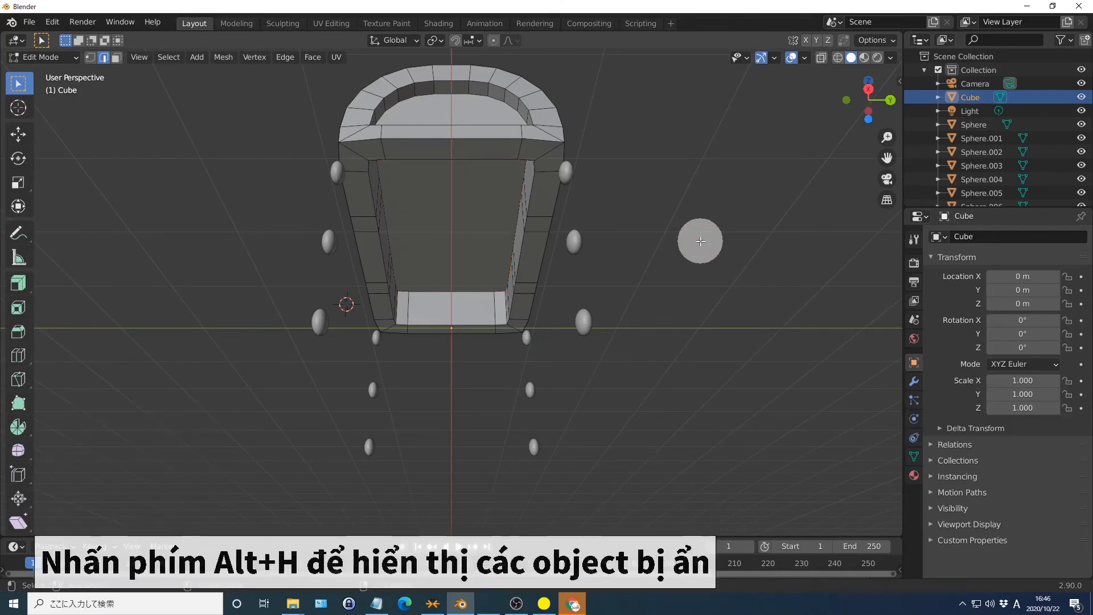
pyautogui.hotkey('alt', 'h')
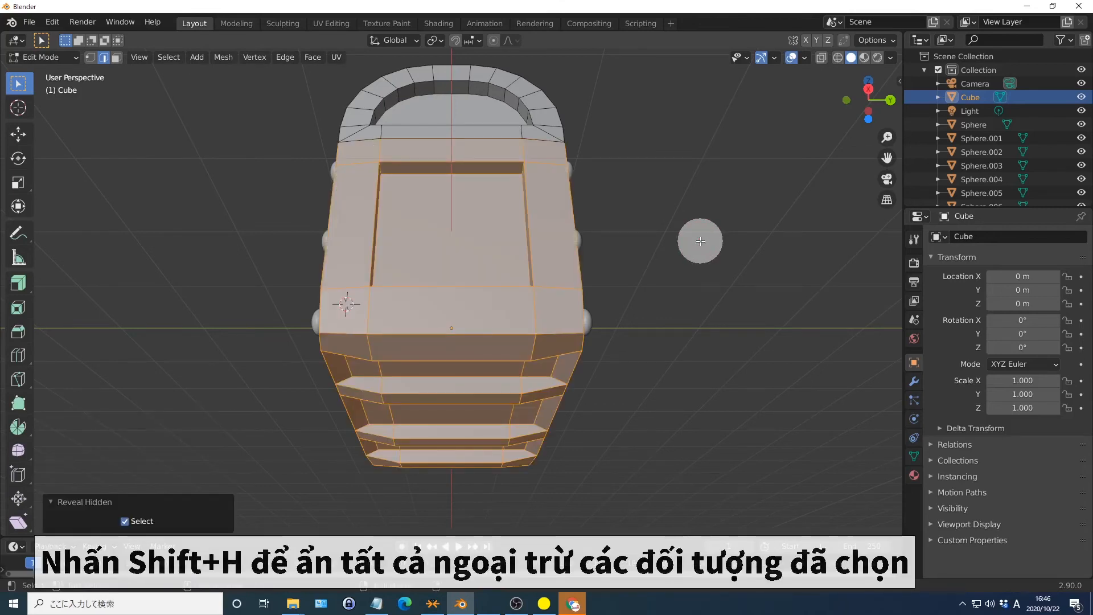
pyautogui.hotkey('shift', 'h')
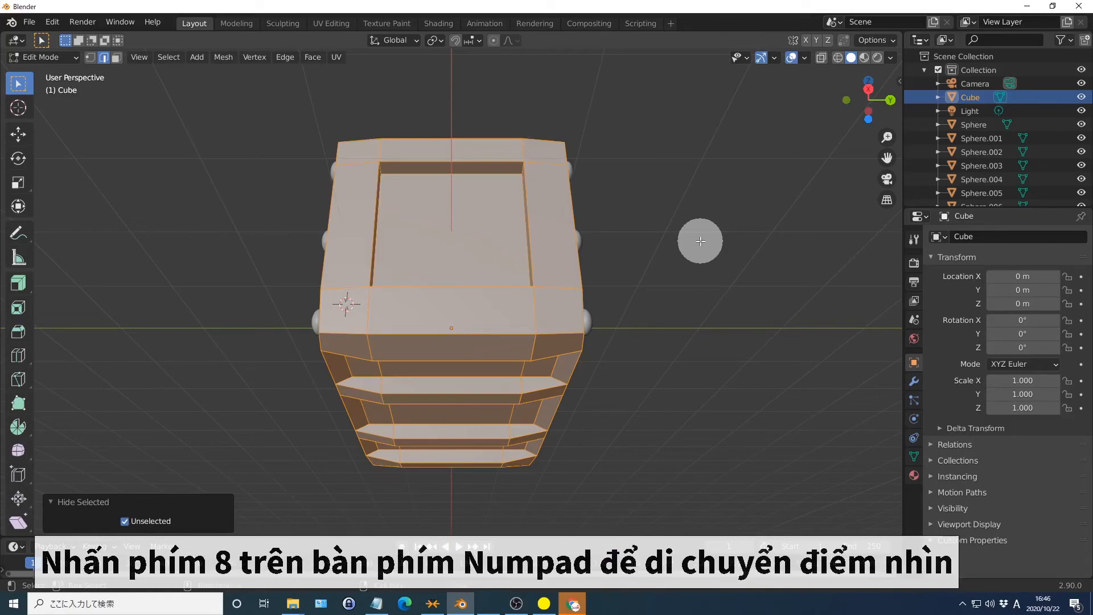
# Select the edge loop around the chest body's open top rim and fill it with a face
pyautogui.press('KP_8')
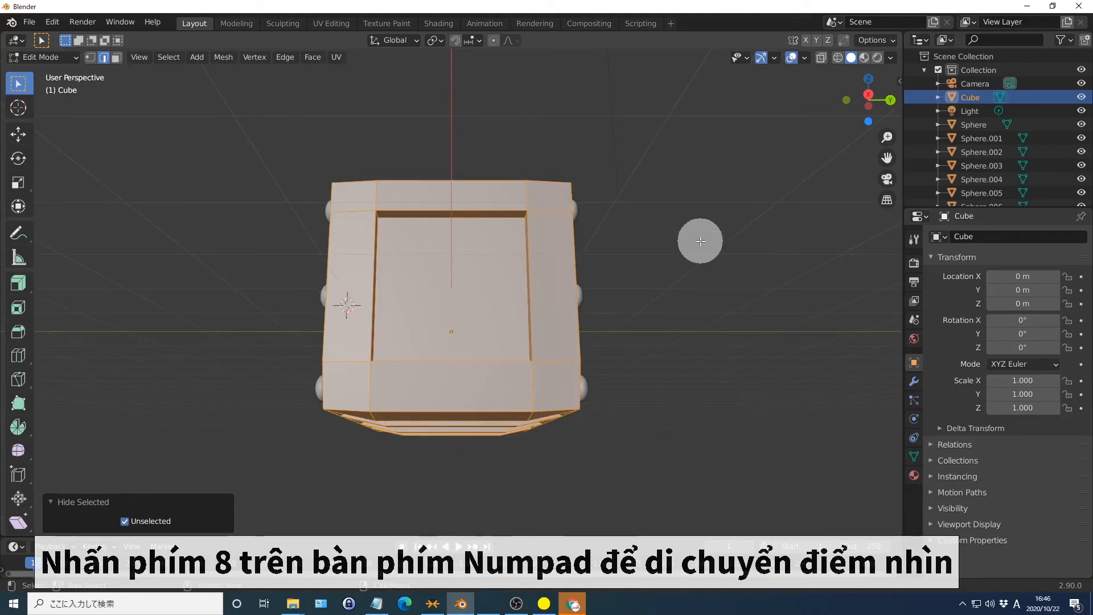
pyautogui.press('KP_8')
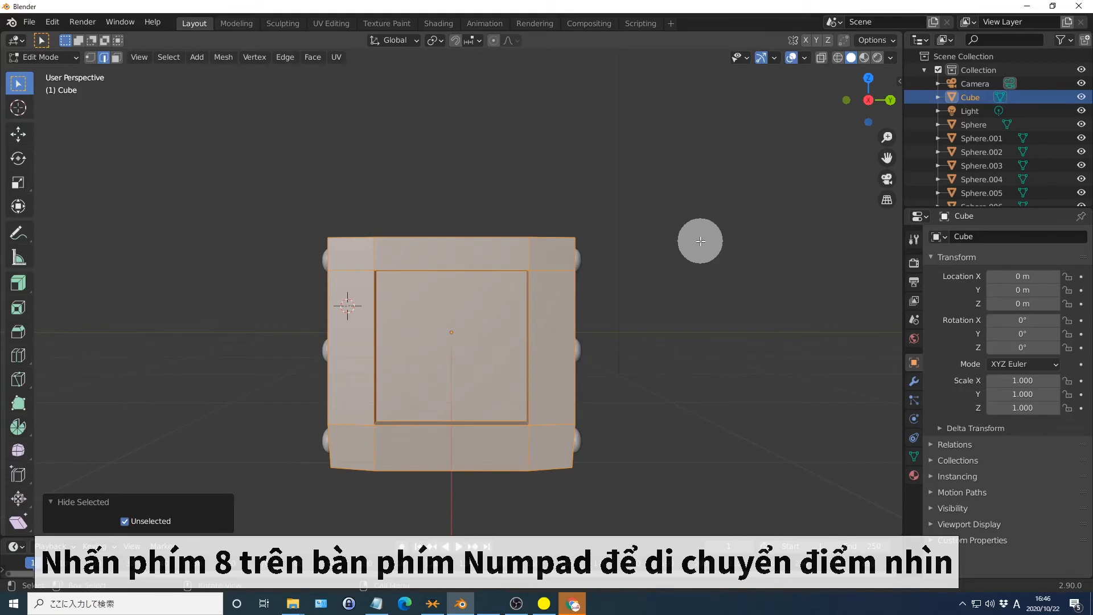
pyautogui.press('KP_8')
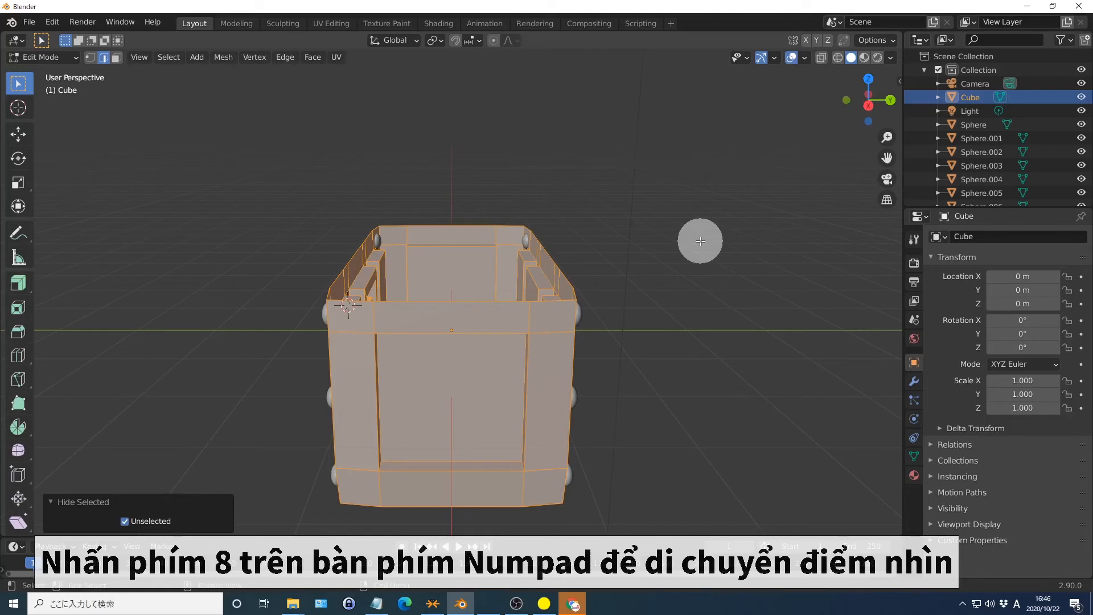
pyautogui.press('KP_8')
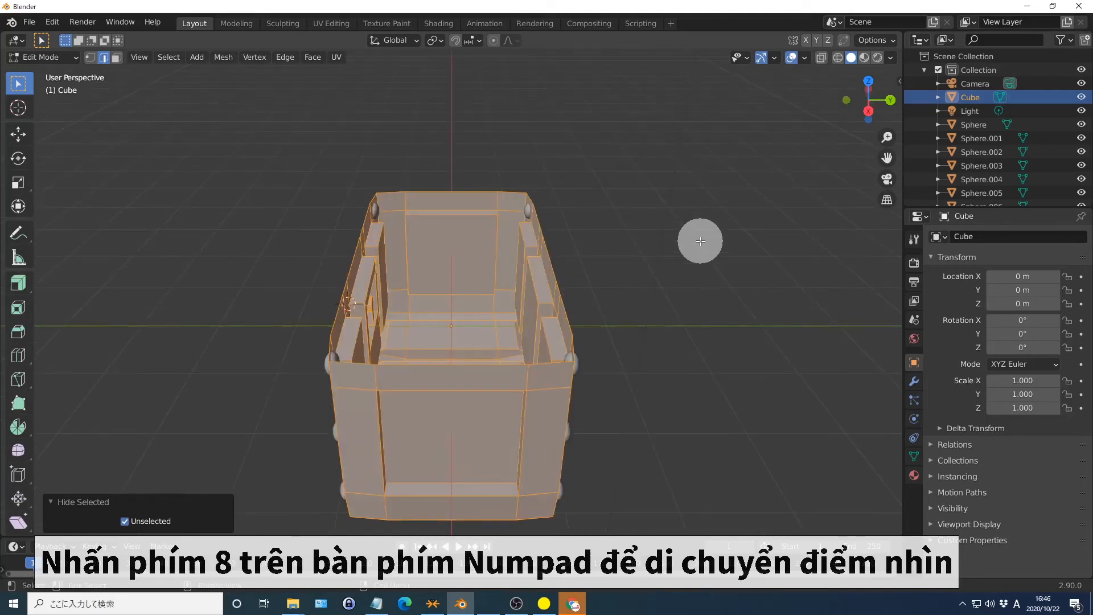
pyautogui.click(444, 365)
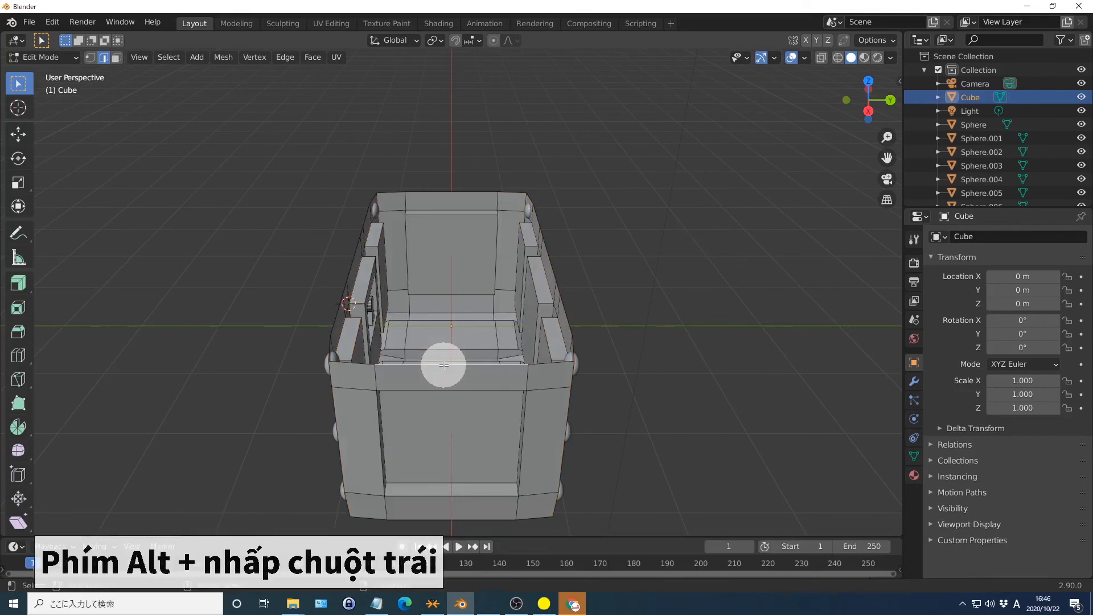
pyautogui.keyDown('alt'); pyautogui.click(444, 365); pyautogui.keyUp('alt')
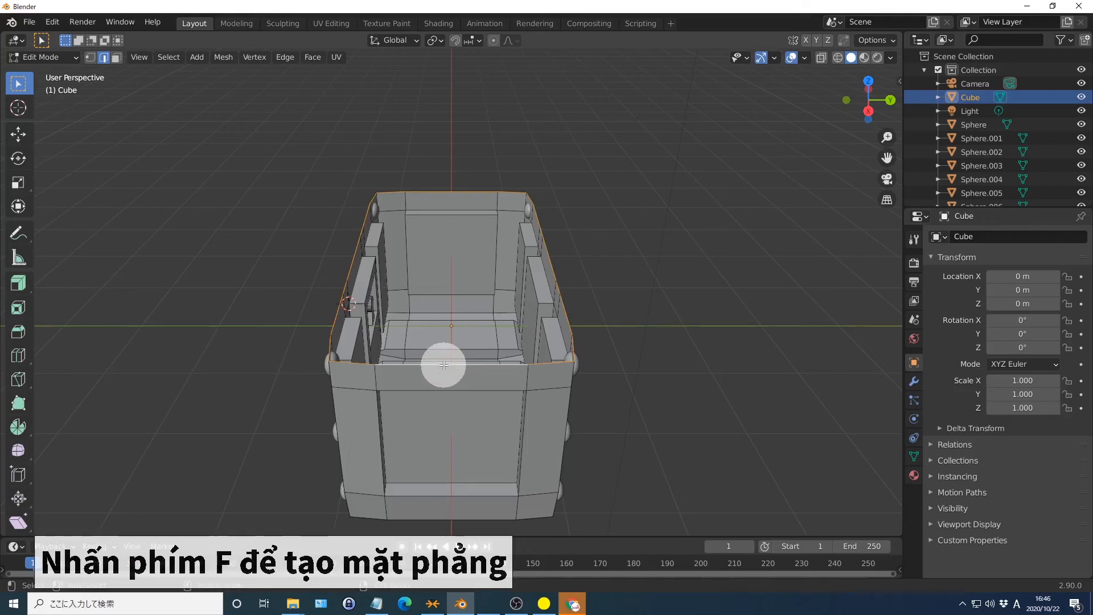
pyautogui.press('f')
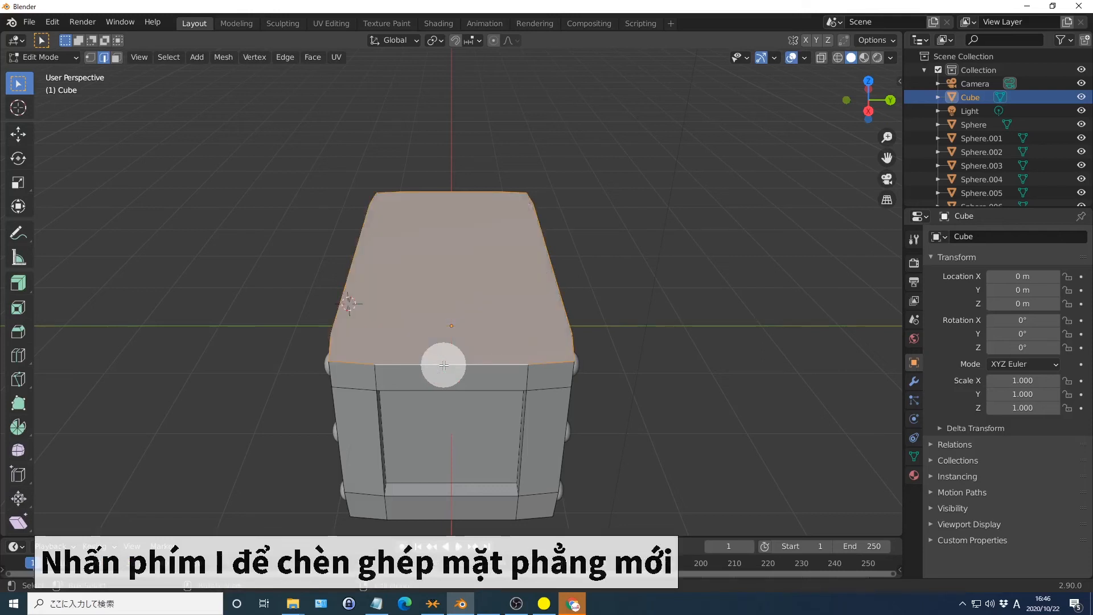
# Inset the body's top face by 0.3 m and extrude the inner face -1.8 m to hollow out the chest
pyautogui.write('i')
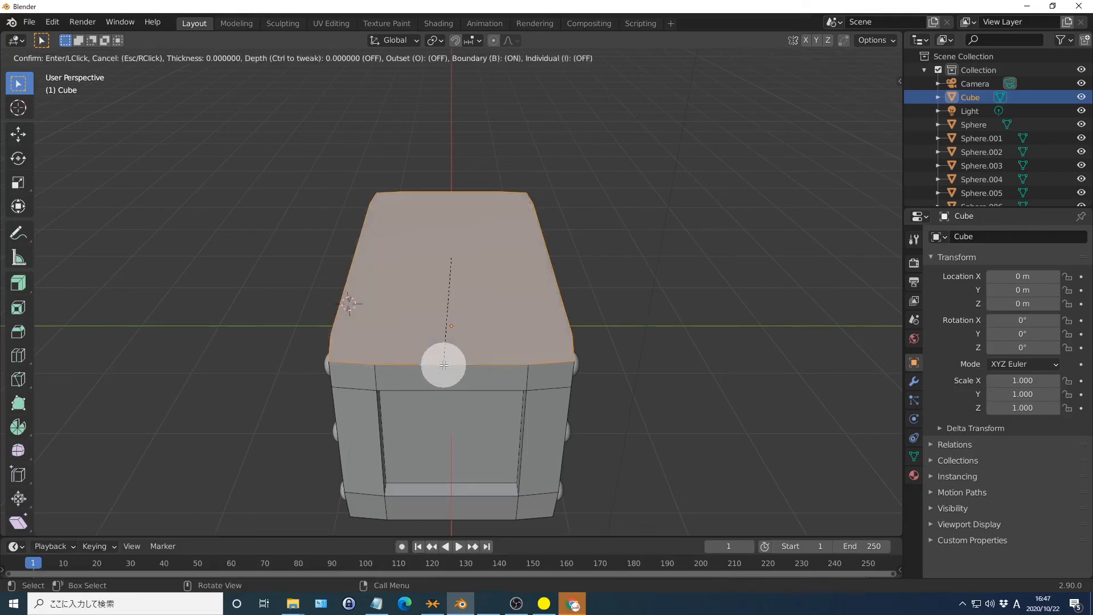
pyautogui.write('0.3')
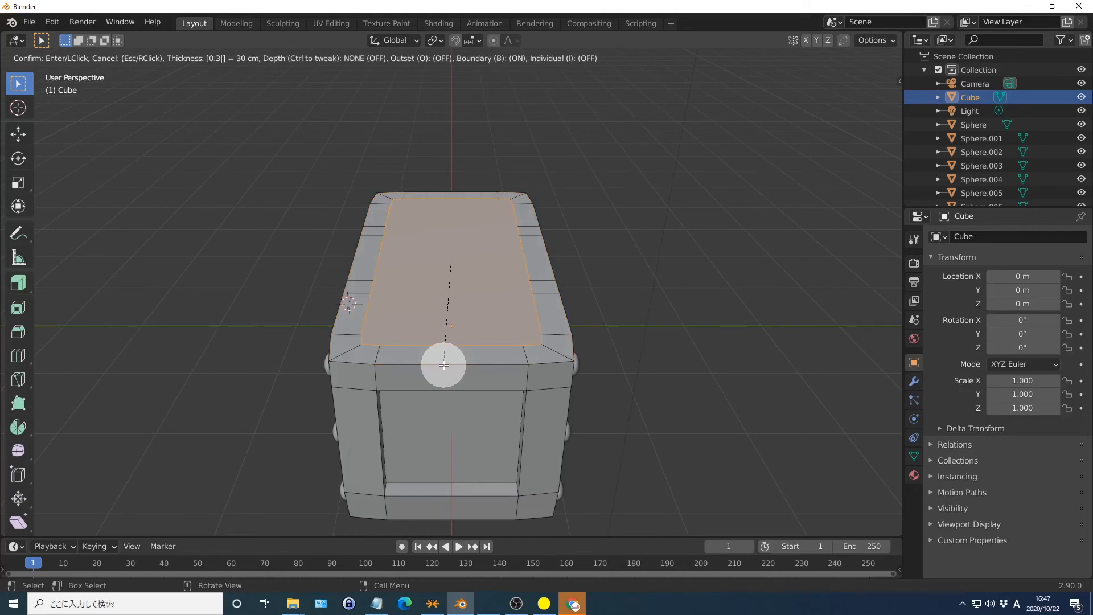
pyautogui.press('Return')
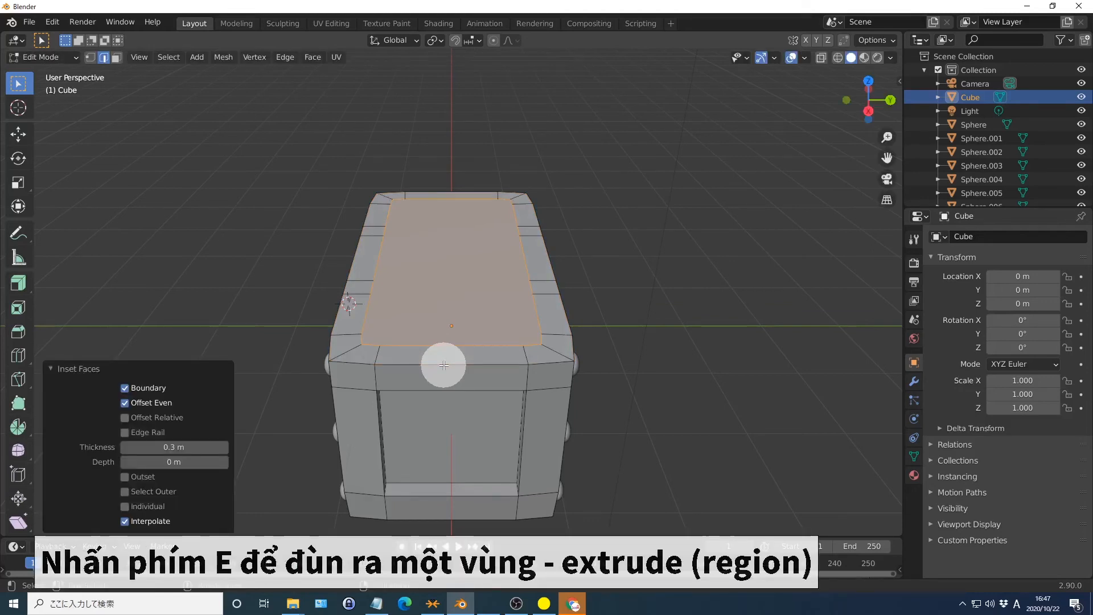
pyautogui.write('e-1.8')
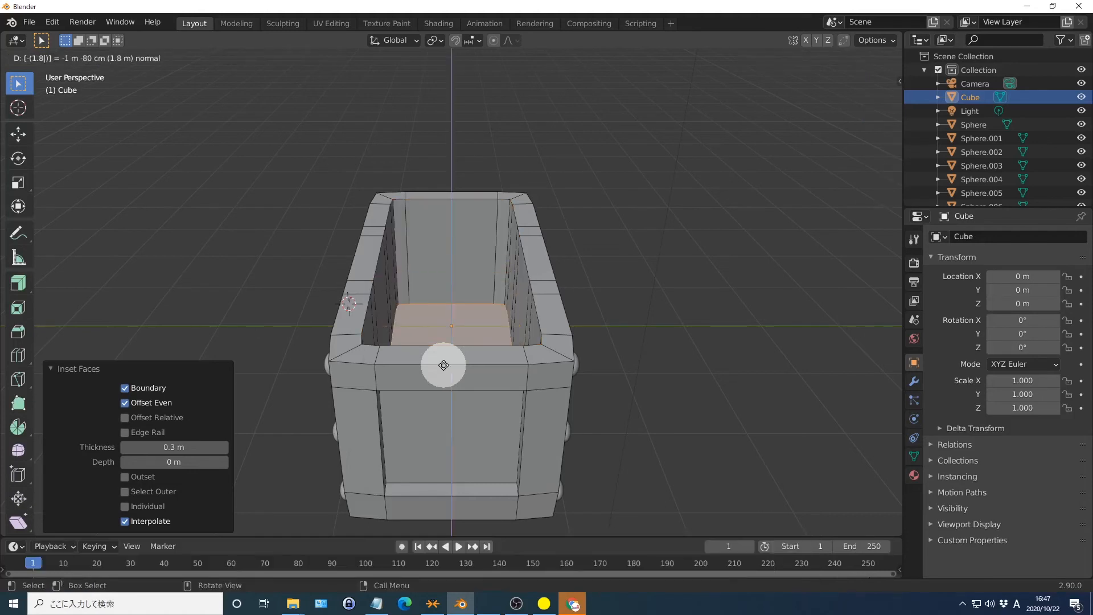
pyautogui.press('Return')
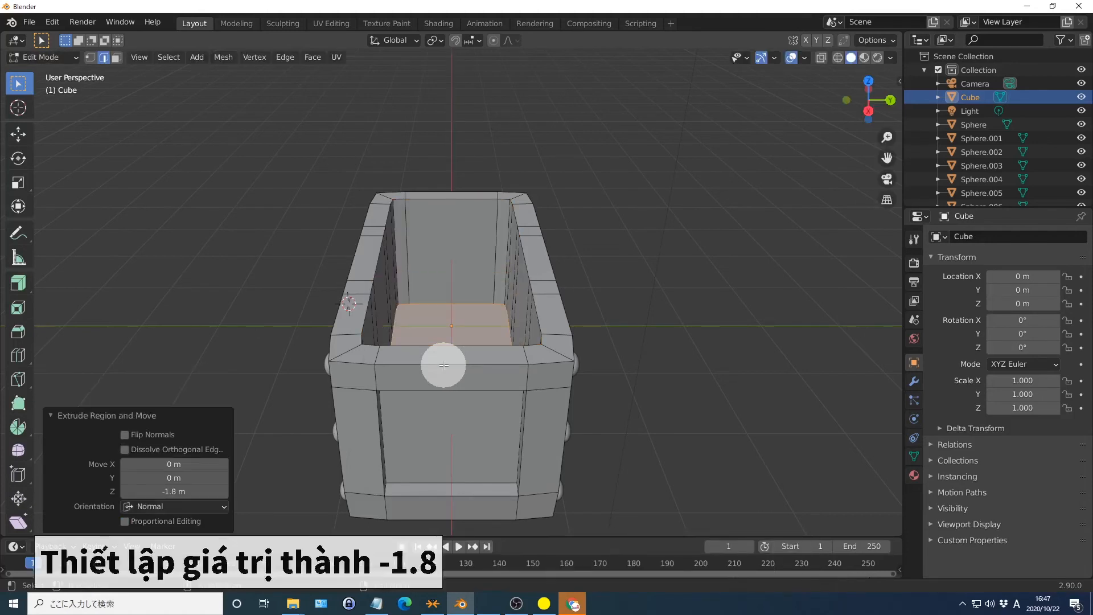
# Clear the selection, reveal the hidden lid so it alone is selected, and set the pivot point to 3D Cursor
pyautogui.click(700, 241)
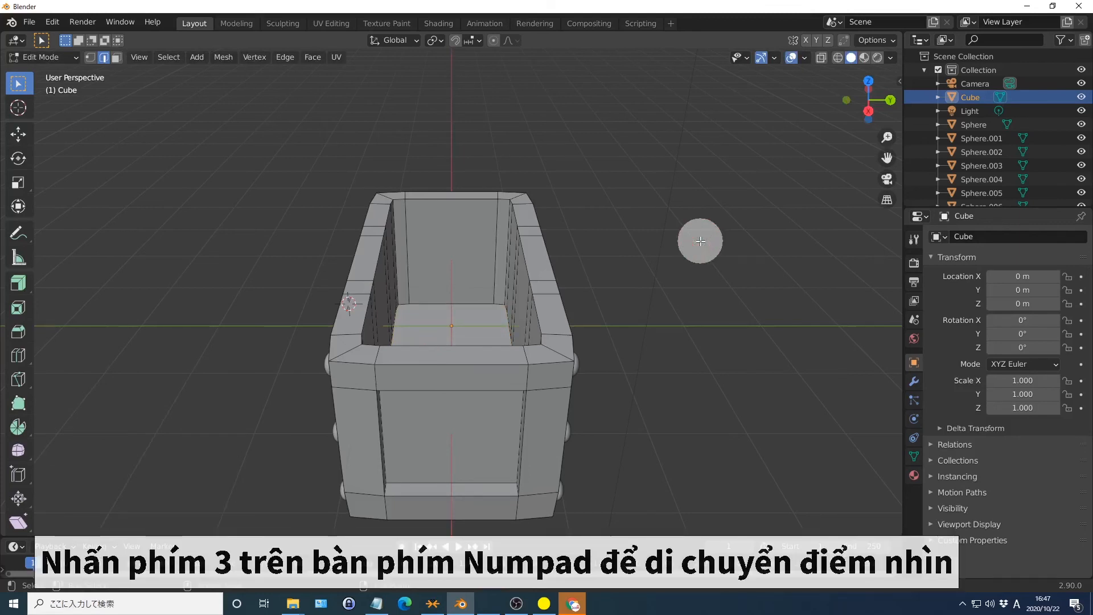
pyautogui.press('KP_3')
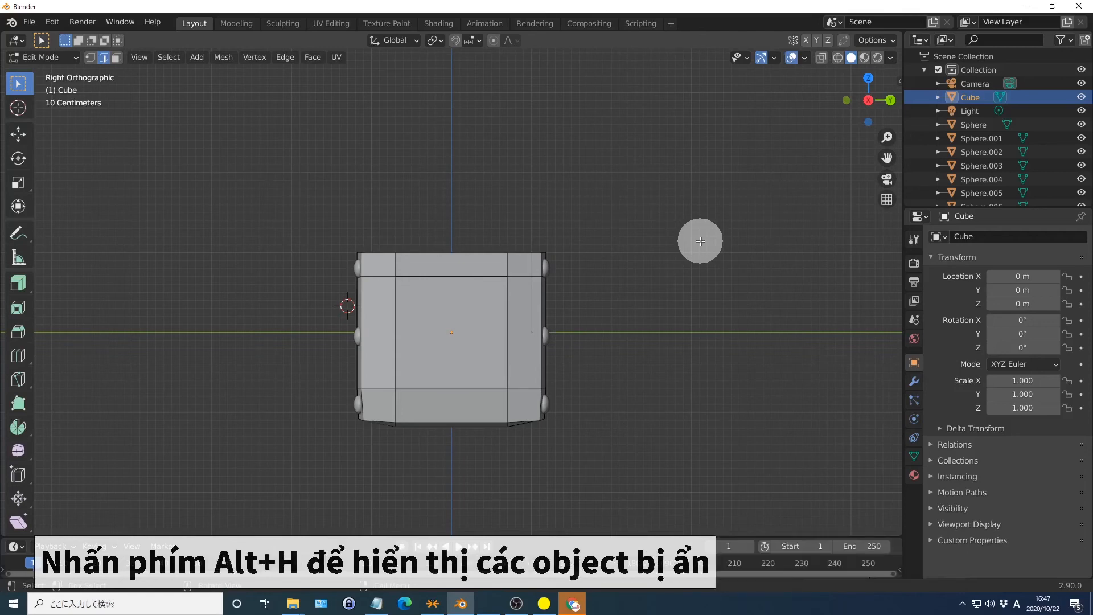
pyautogui.hotkey('alt', 'h')
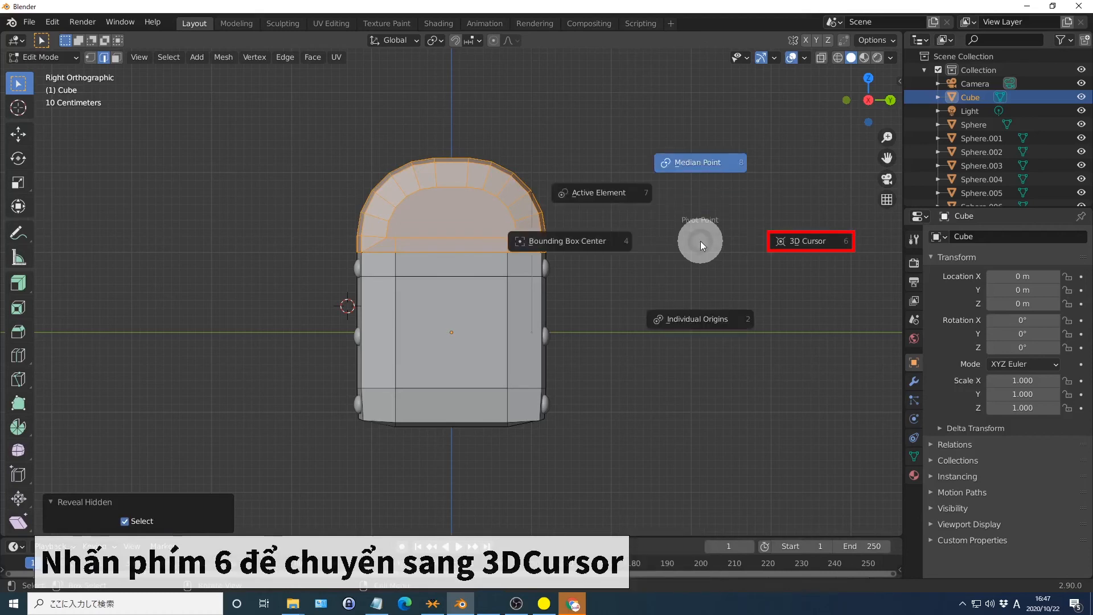
pyautogui.press('6')
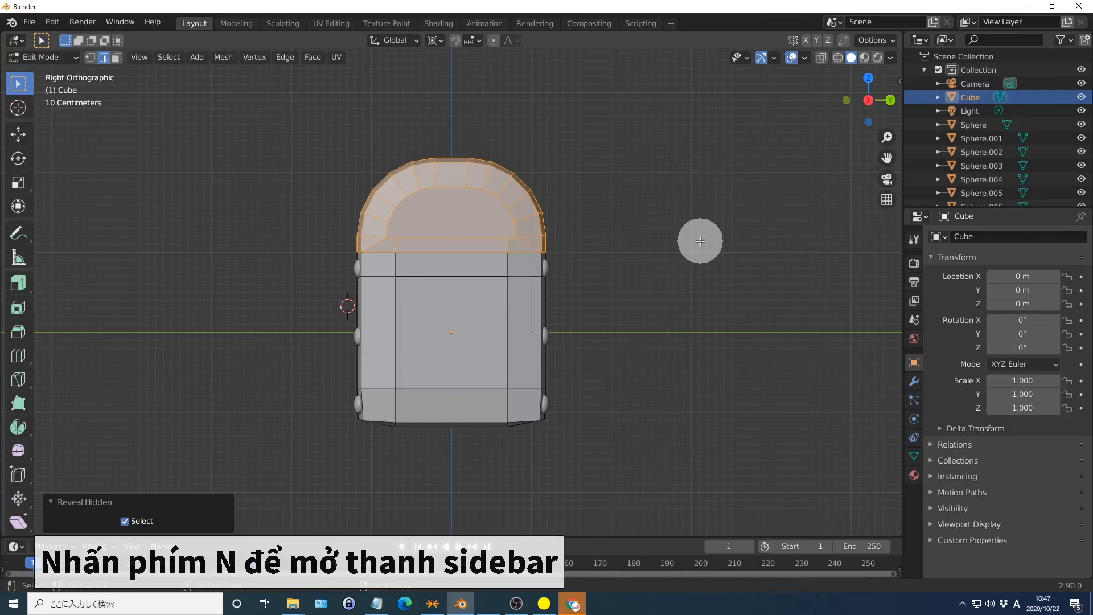
# Set the 3D cursor's location to X 0 m, Y 1.15 m and Z 1 m, at the chest's back hinge edge
pyautogui.press('n')
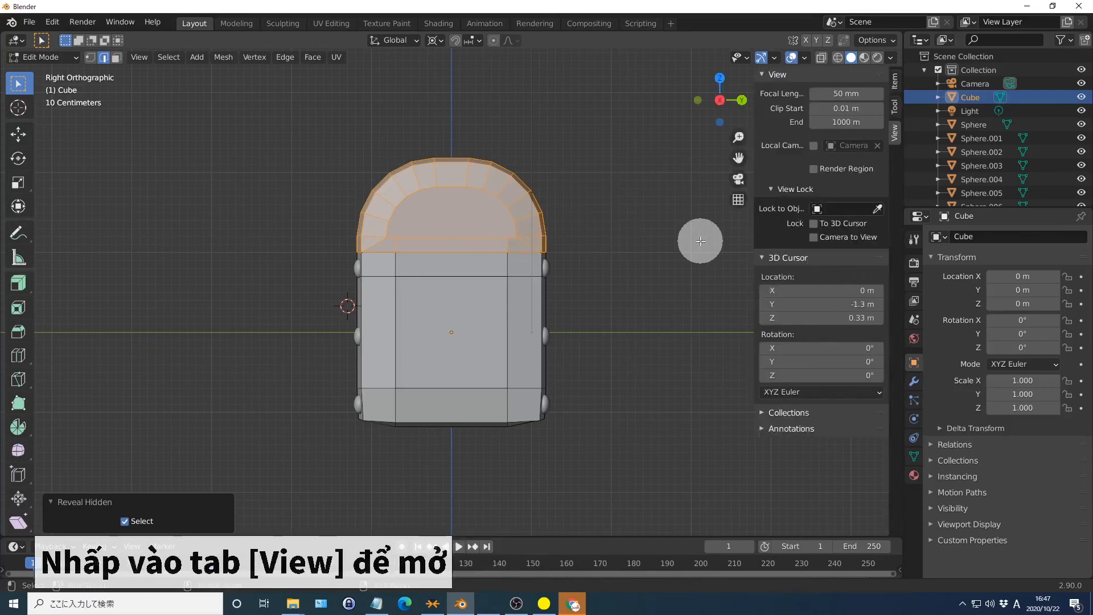
pyautogui.click(813, 291)
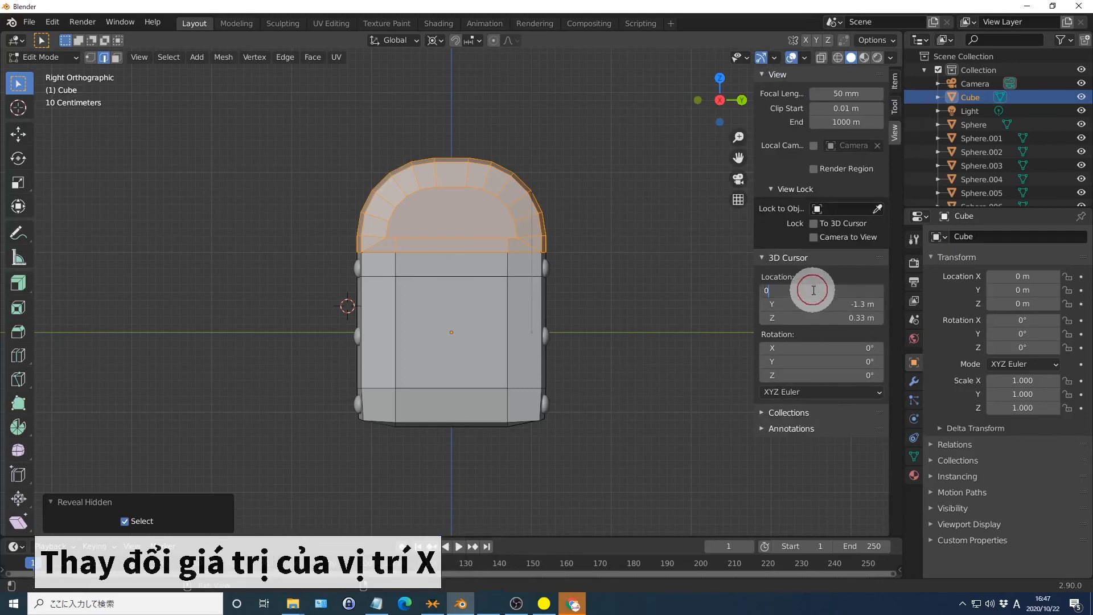
pyautogui.press('Return')
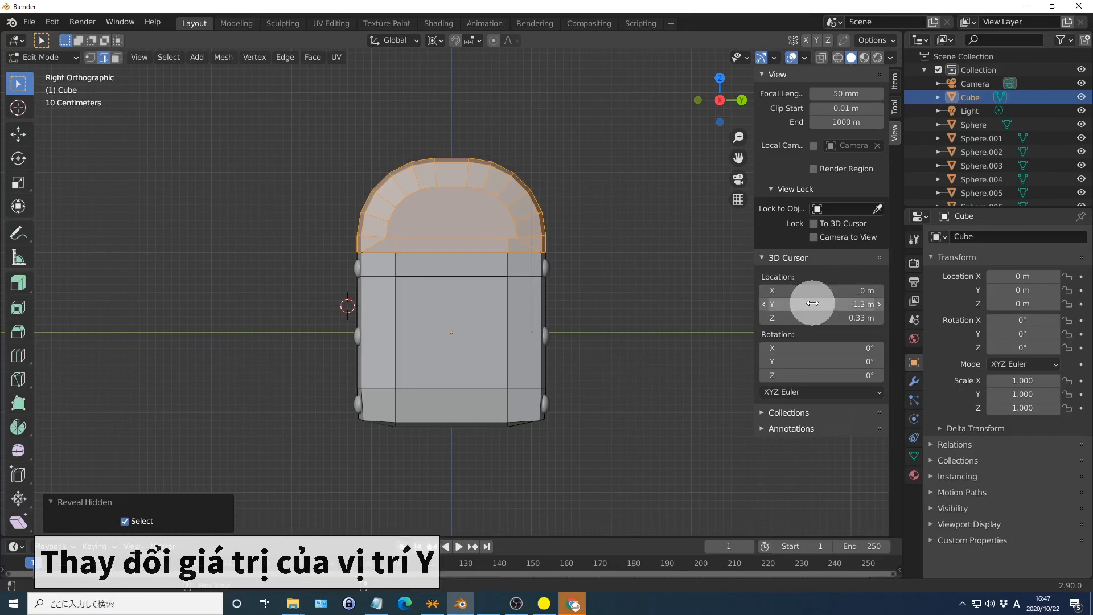
pyautogui.click(812, 304)
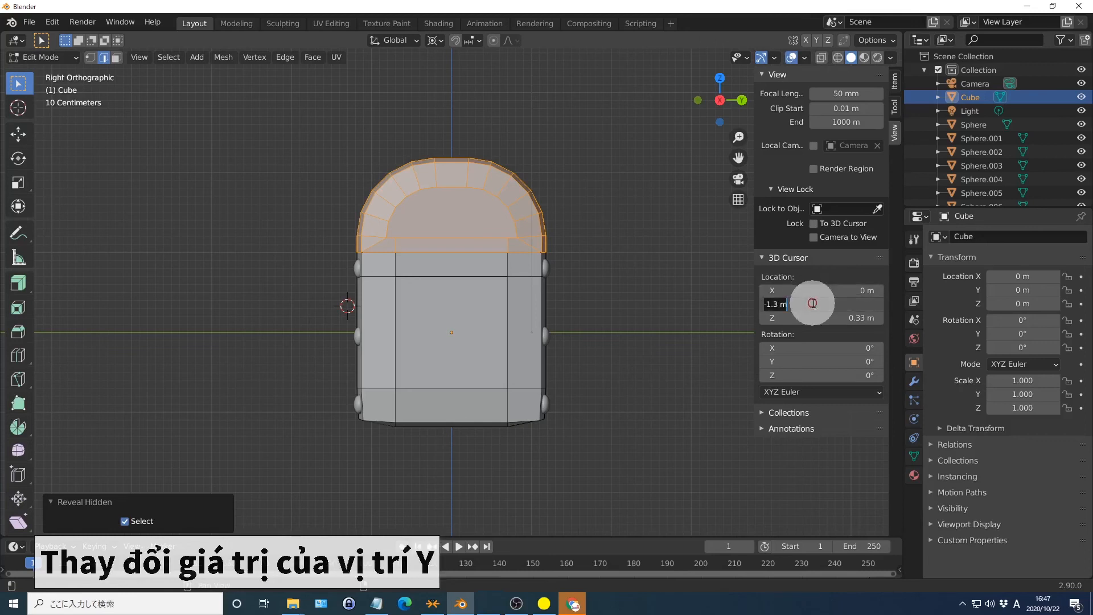
pyautogui.write('1.15')
pyautogui.press('Return')
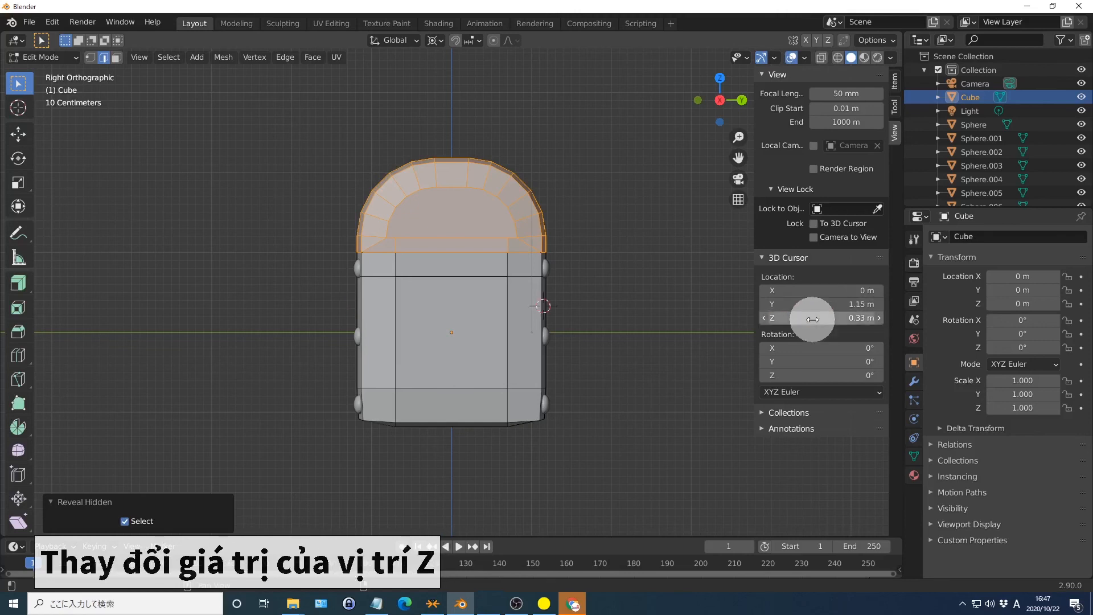
pyautogui.click(812, 318)
pyautogui.write('1')
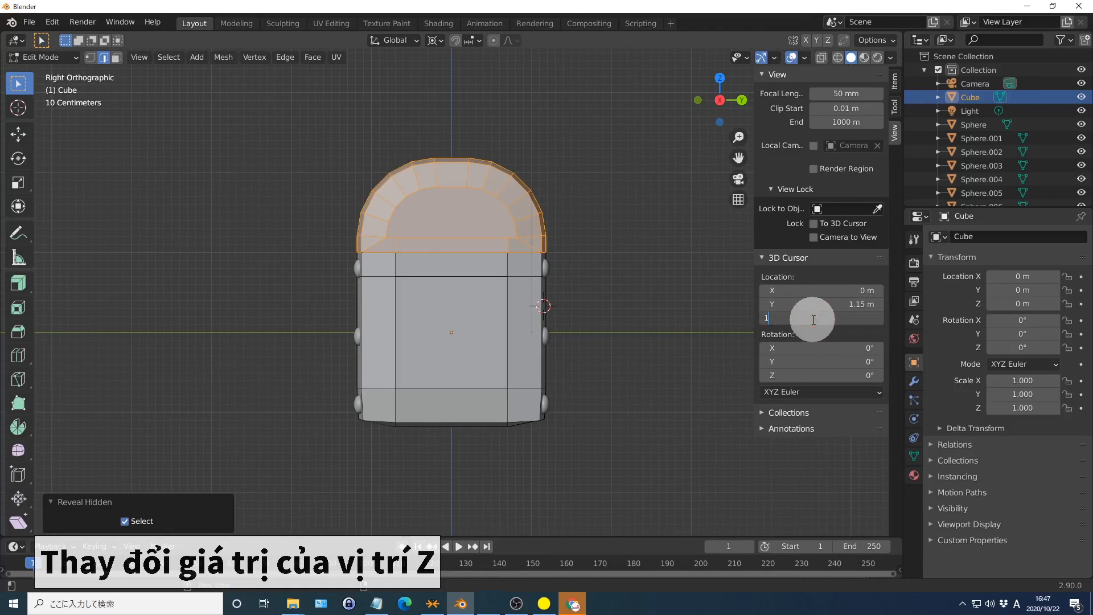
pyautogui.press('Return')
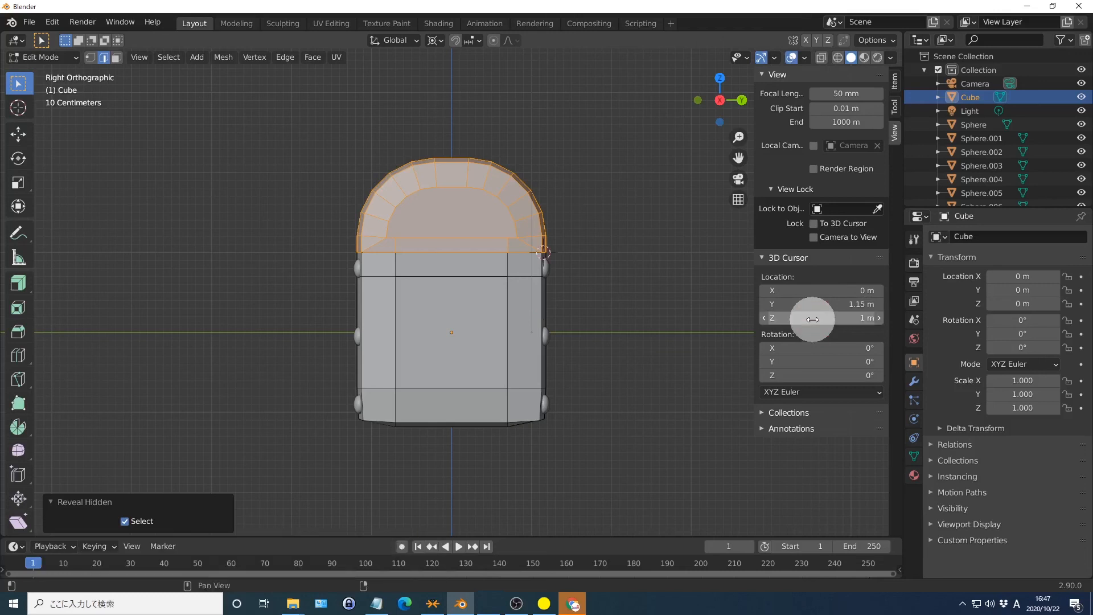
pyautogui.press('n')
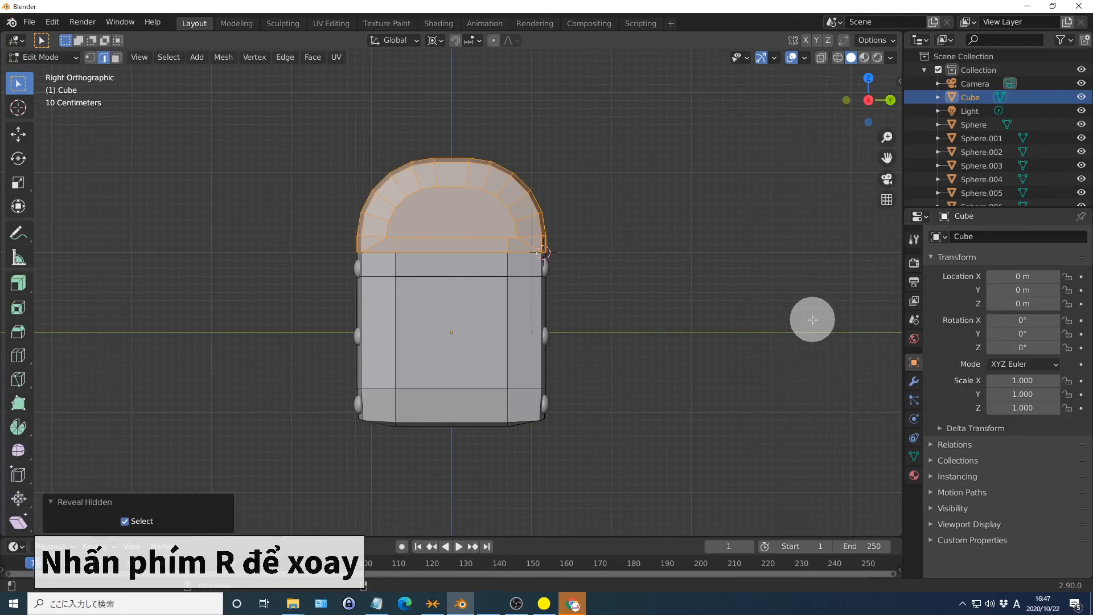
# Rotate the selected lid 35° about the 3D cursor to open the chest, and return to Object Mode
pyautogui.write('r35')
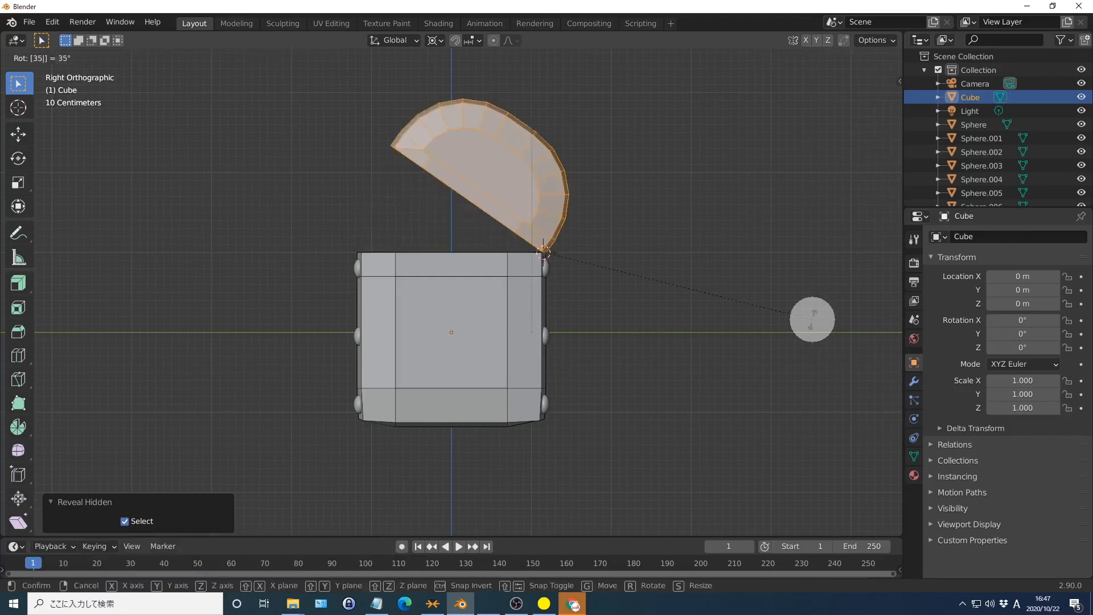
pyautogui.press('Return')
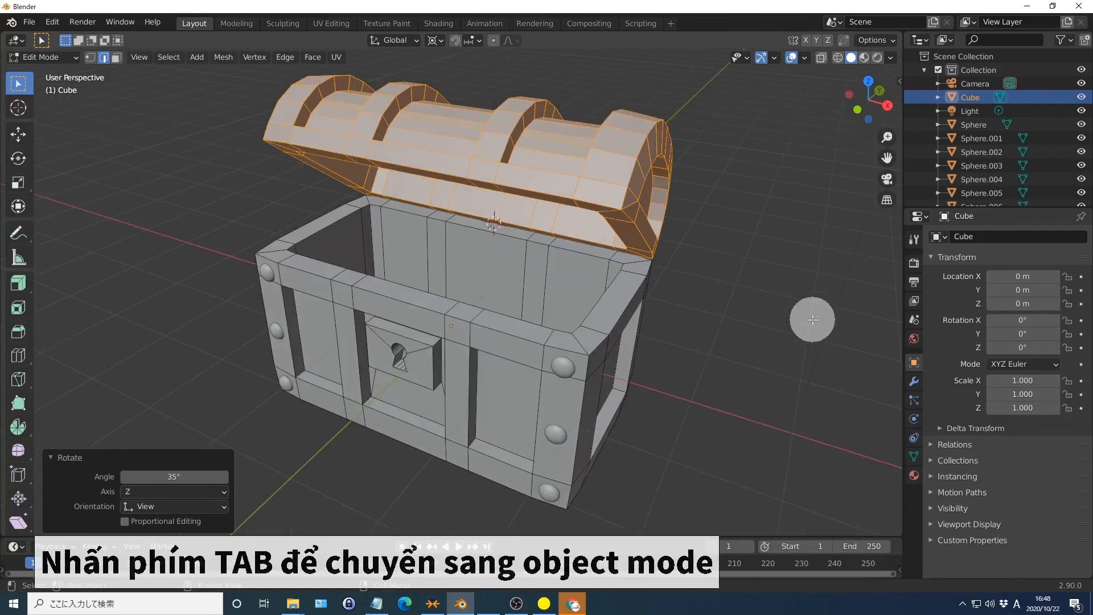
pyautogui.press('Tab')
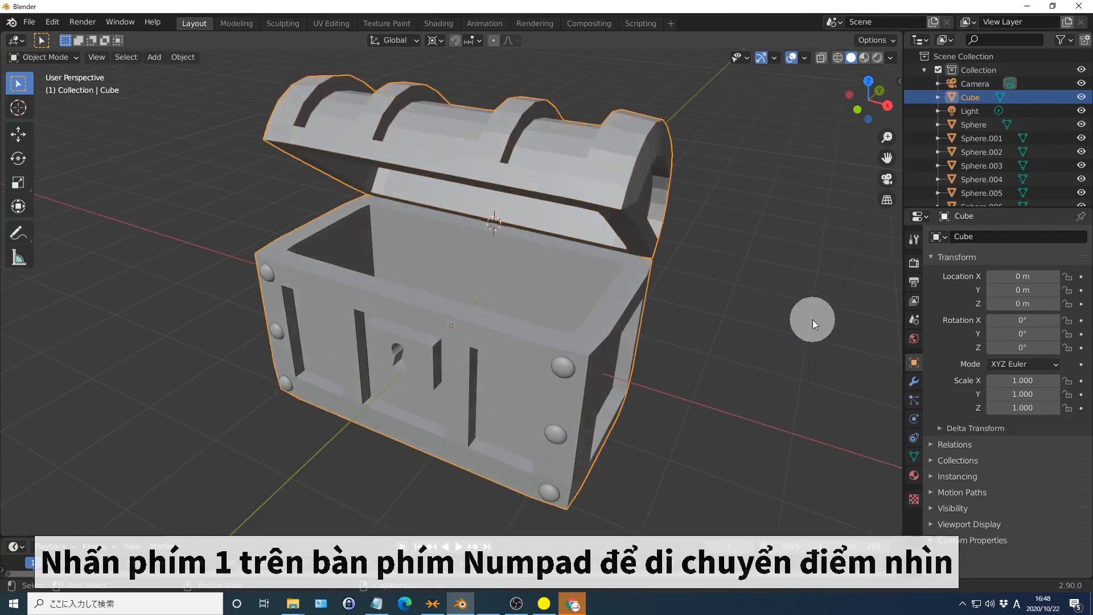
pyautogui.press('KP_1')
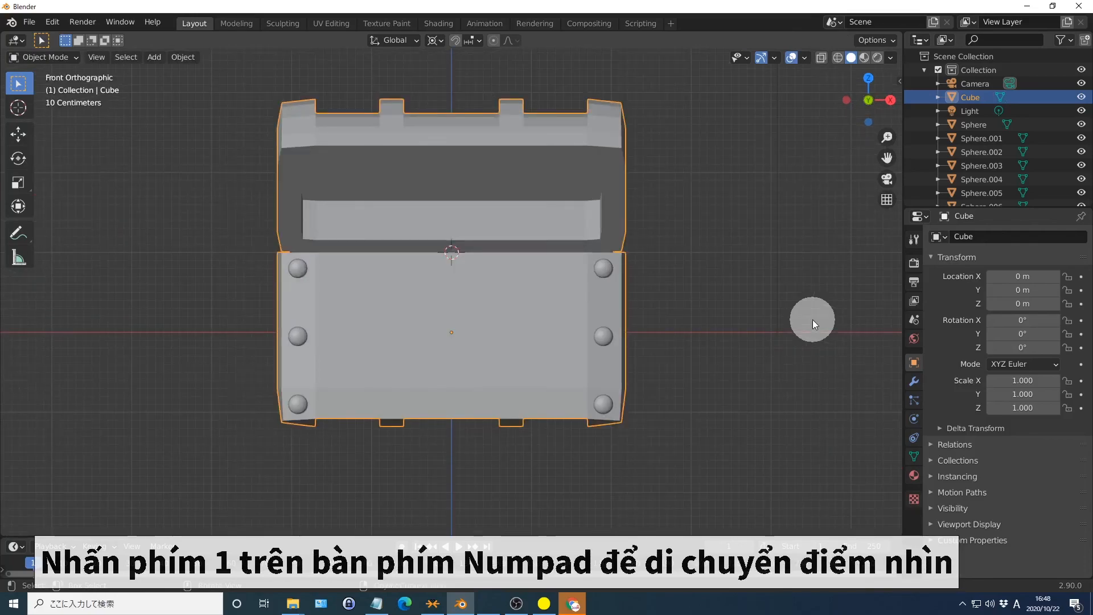